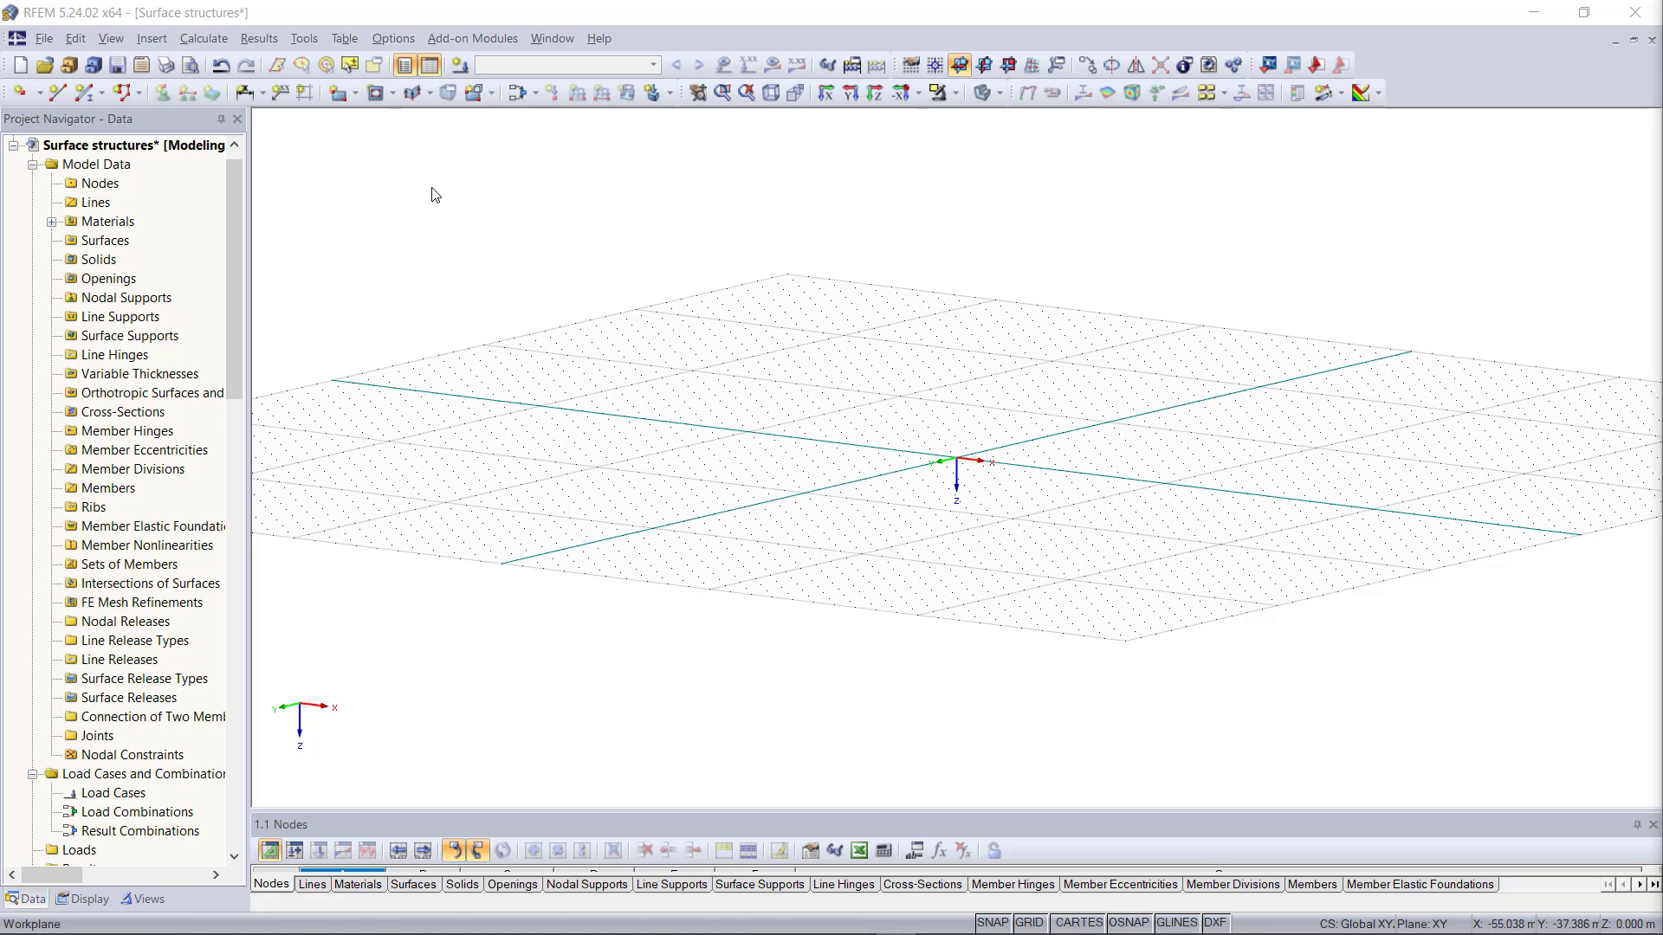
Step: Set up a new rectangular surface in Concrete C30/37 with constant 300 mm thickness and Standard stiffness
click(338, 95)
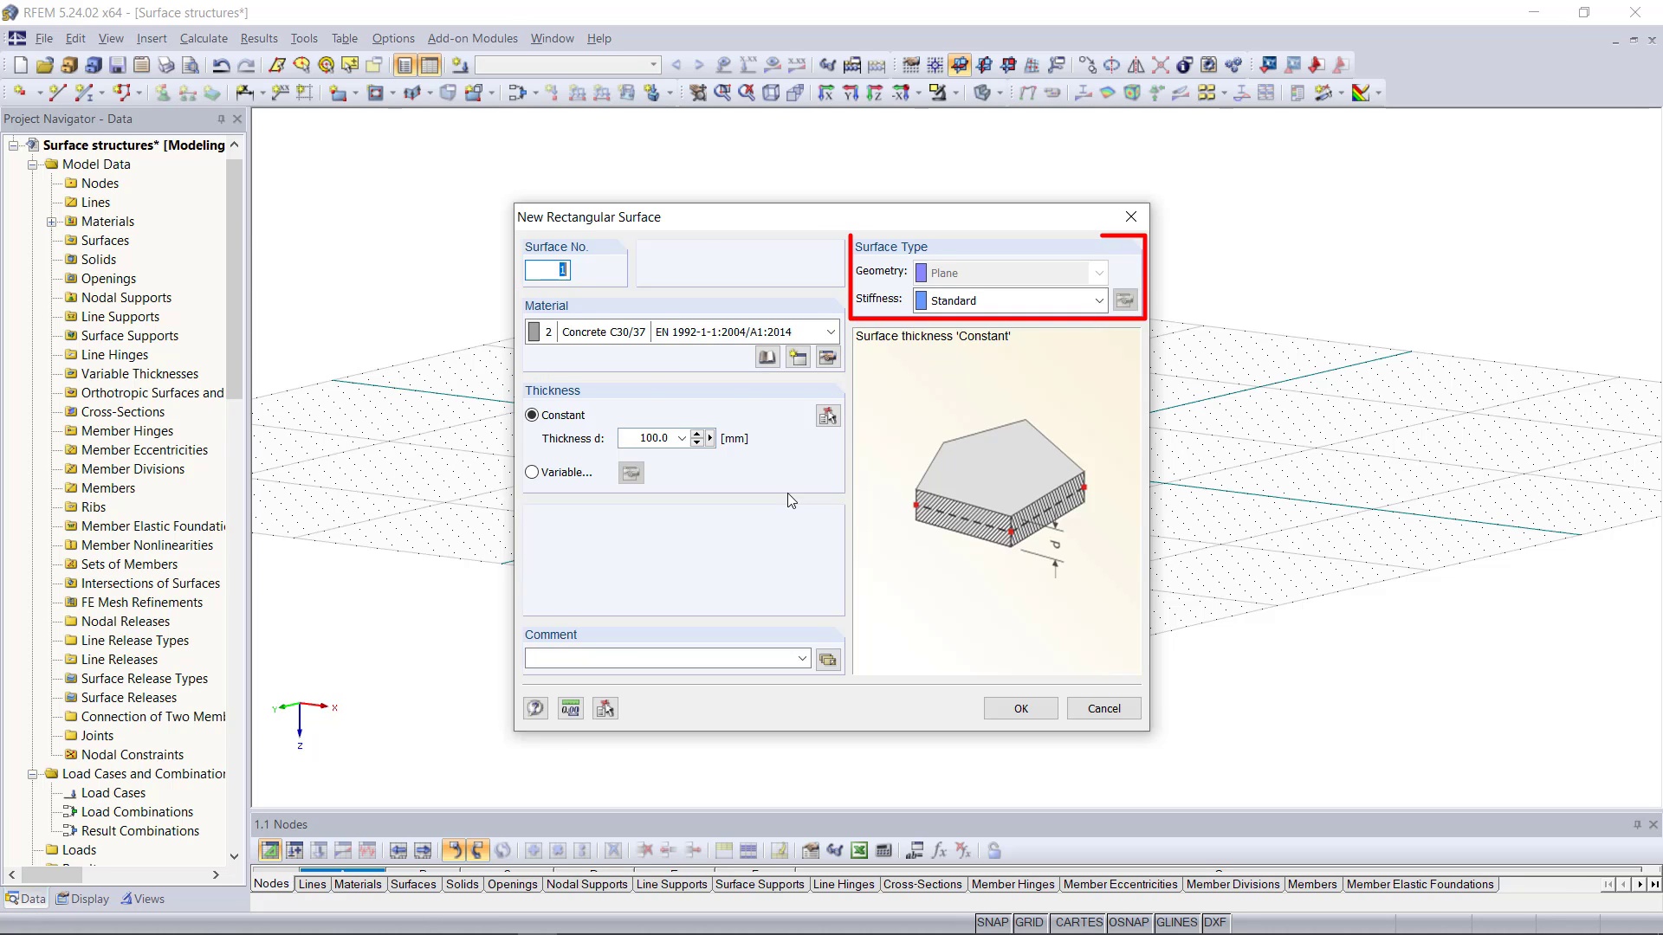
click(655, 337)
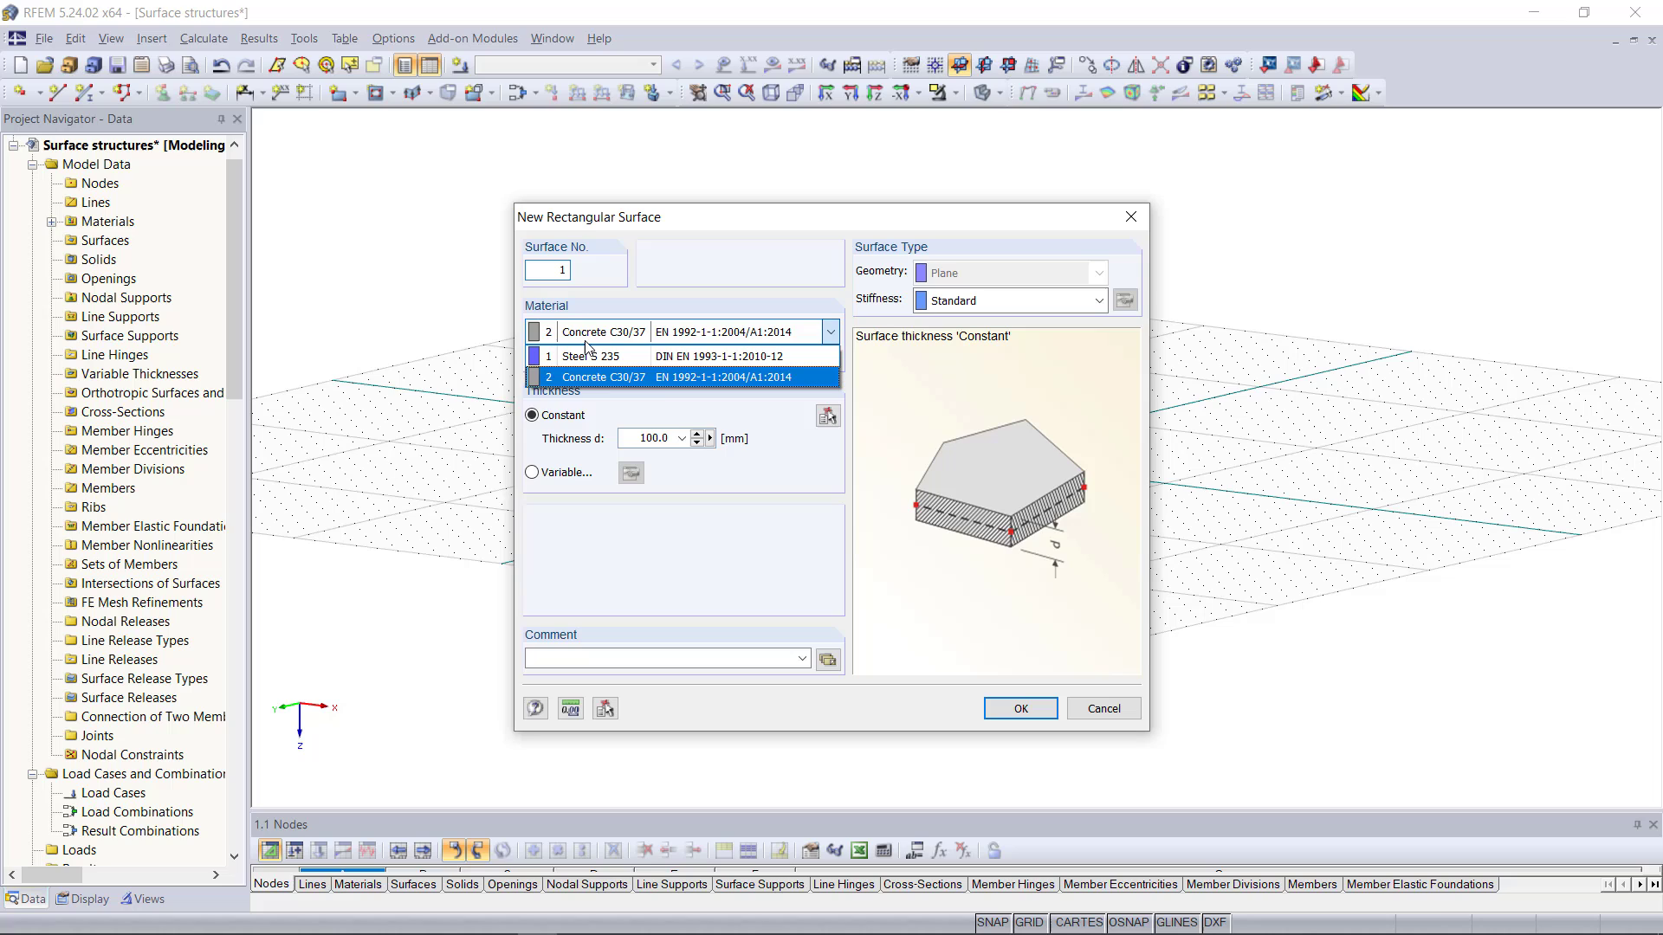
click(641, 377)
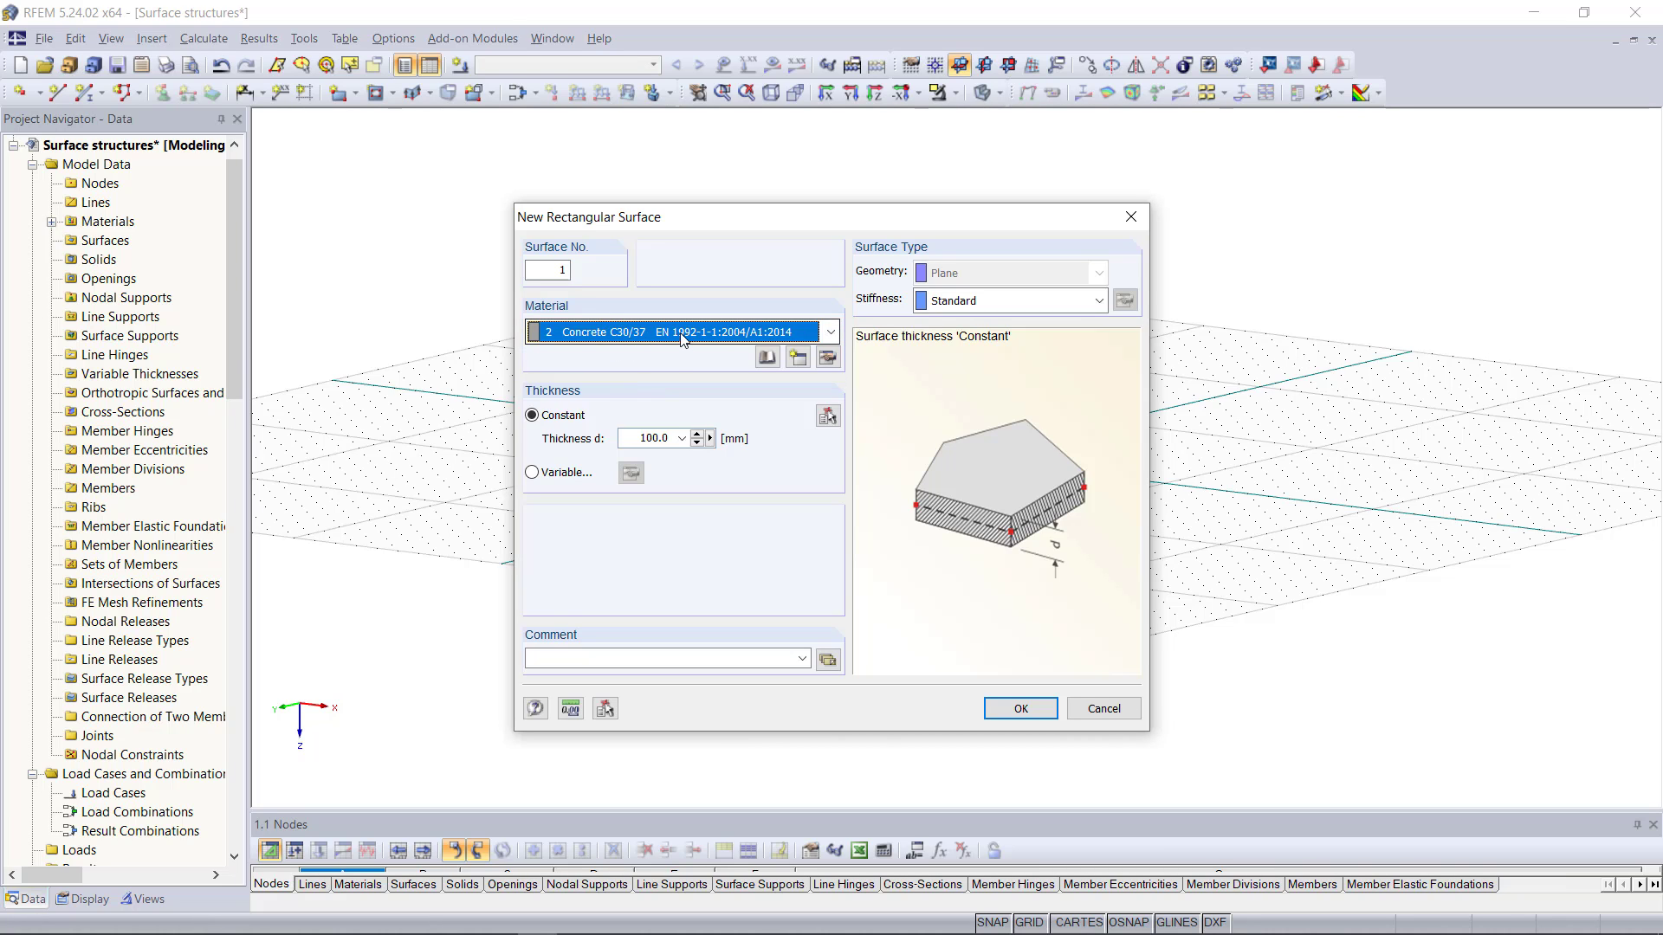
click(641, 438)
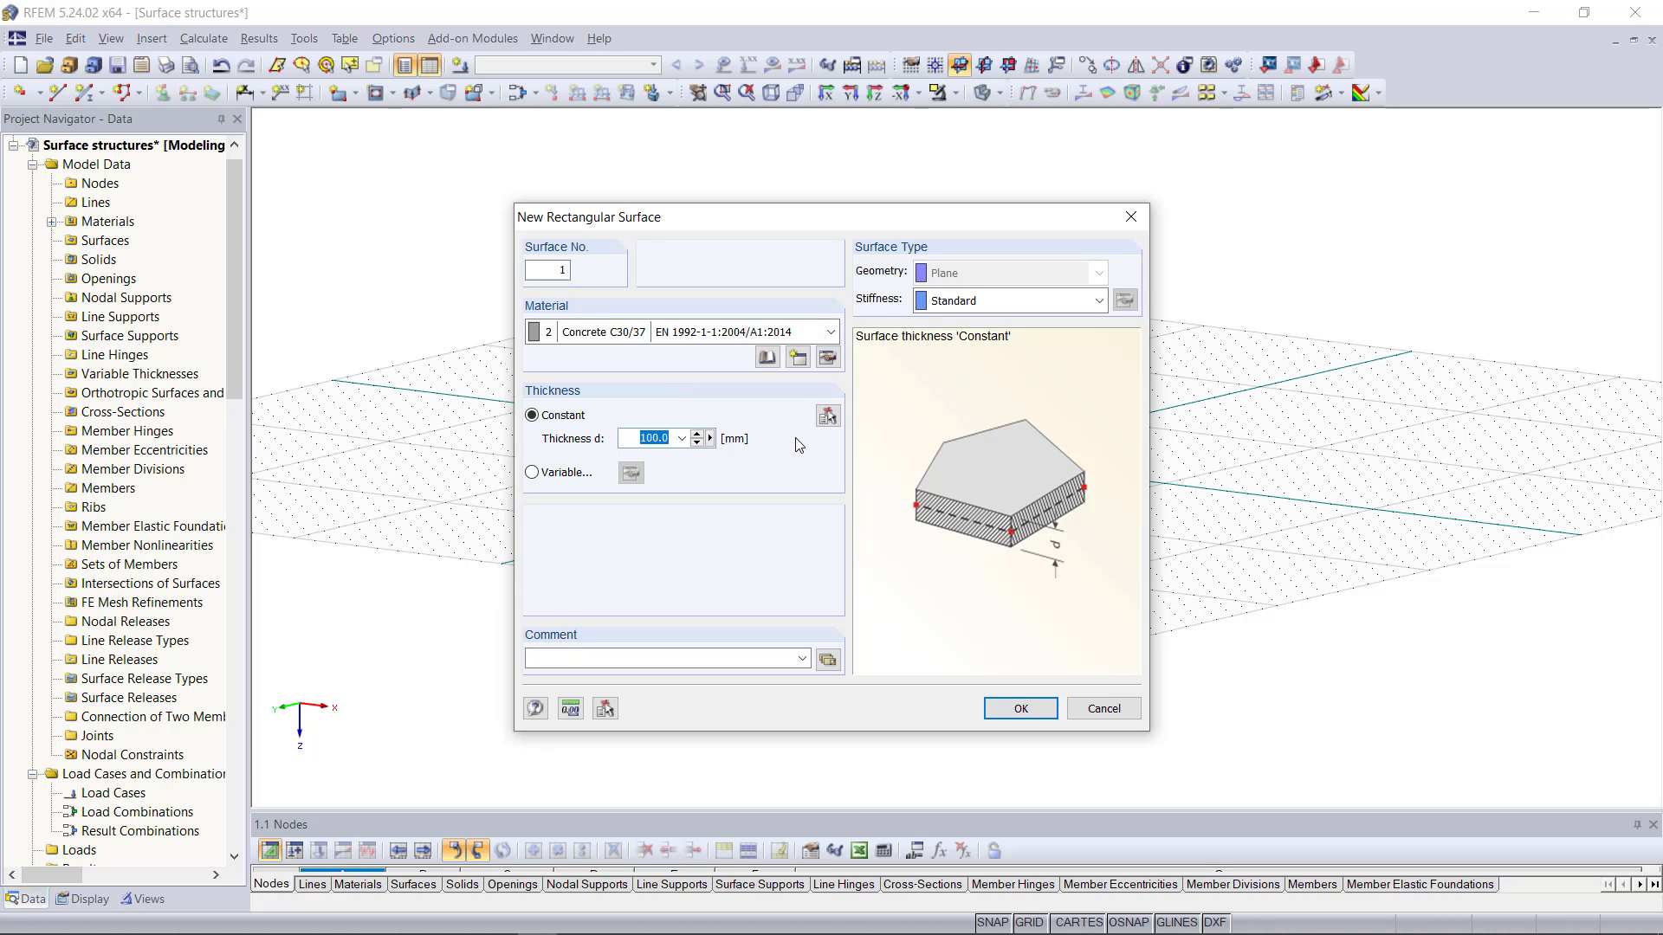
text(300)
click(979, 299)
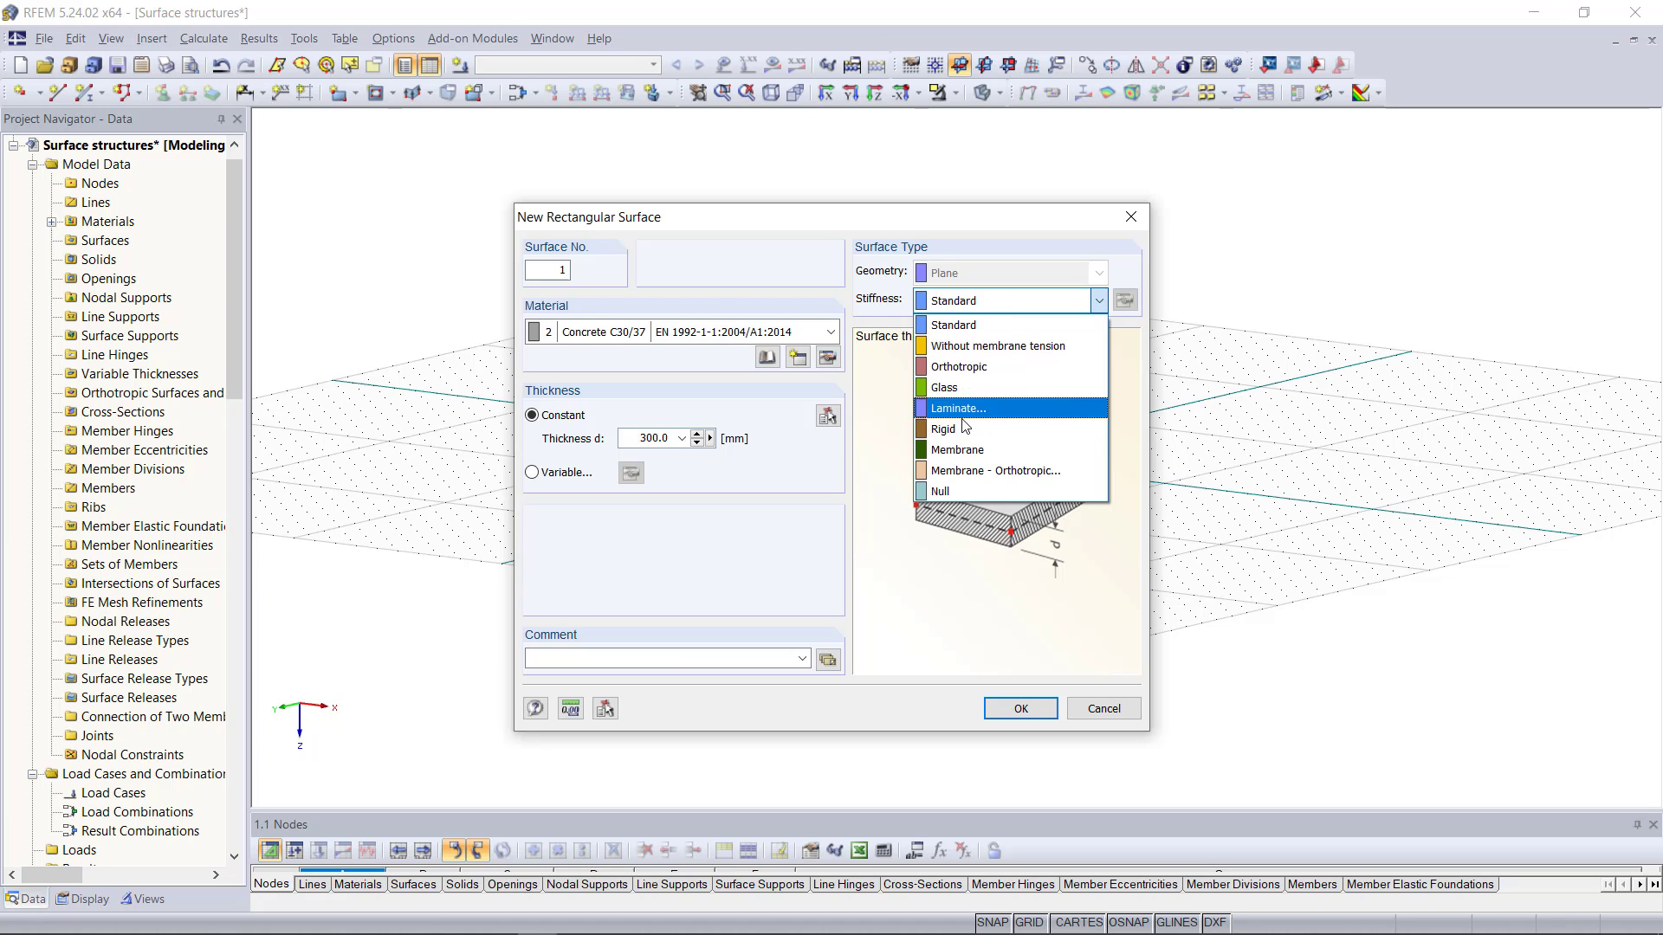
click(992, 317)
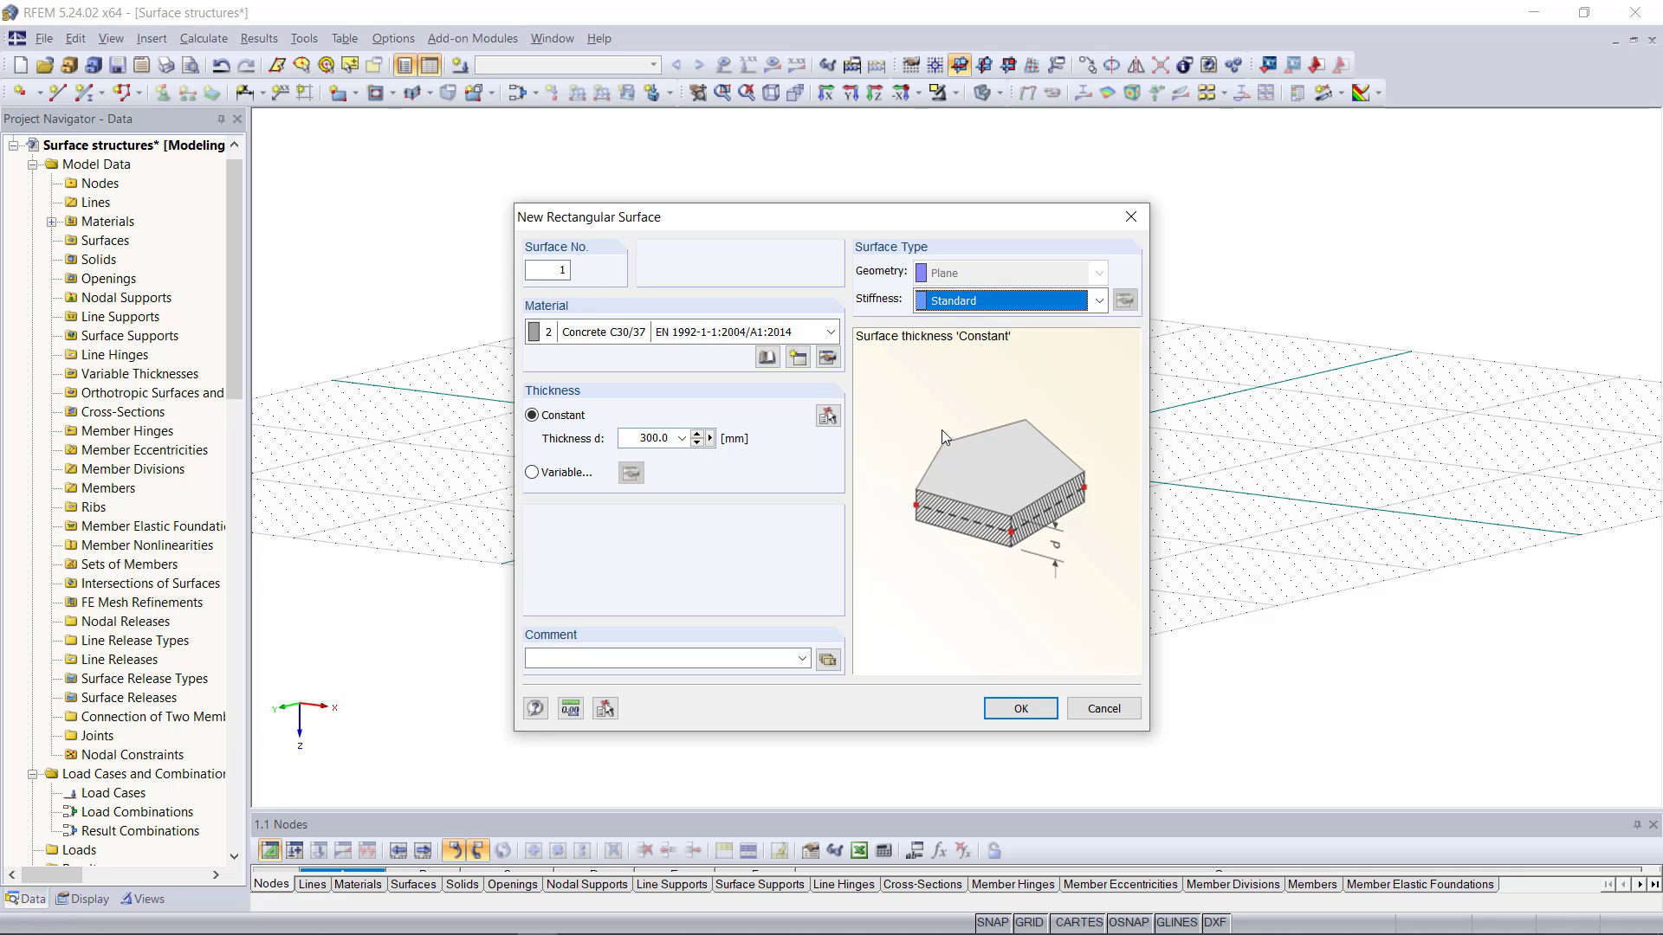
click(1023, 707)
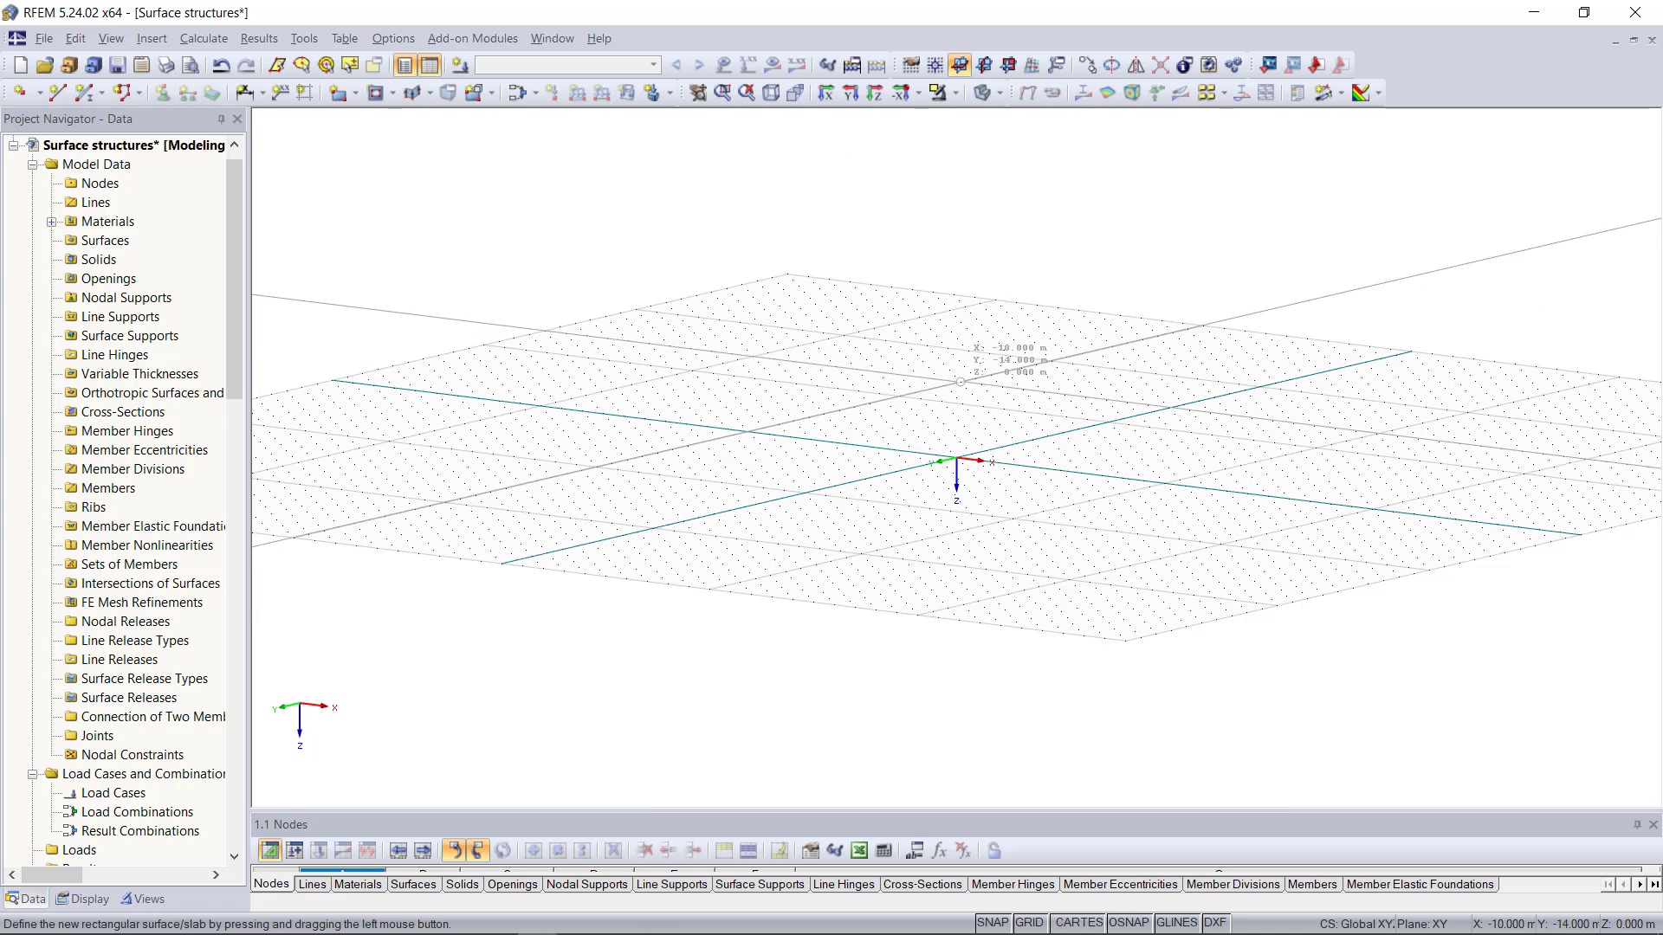
Step: Draw the rectangular slab in the XY plane from the origin to X 10 m, Y -10 m, then return to the isometric view
click(873, 97)
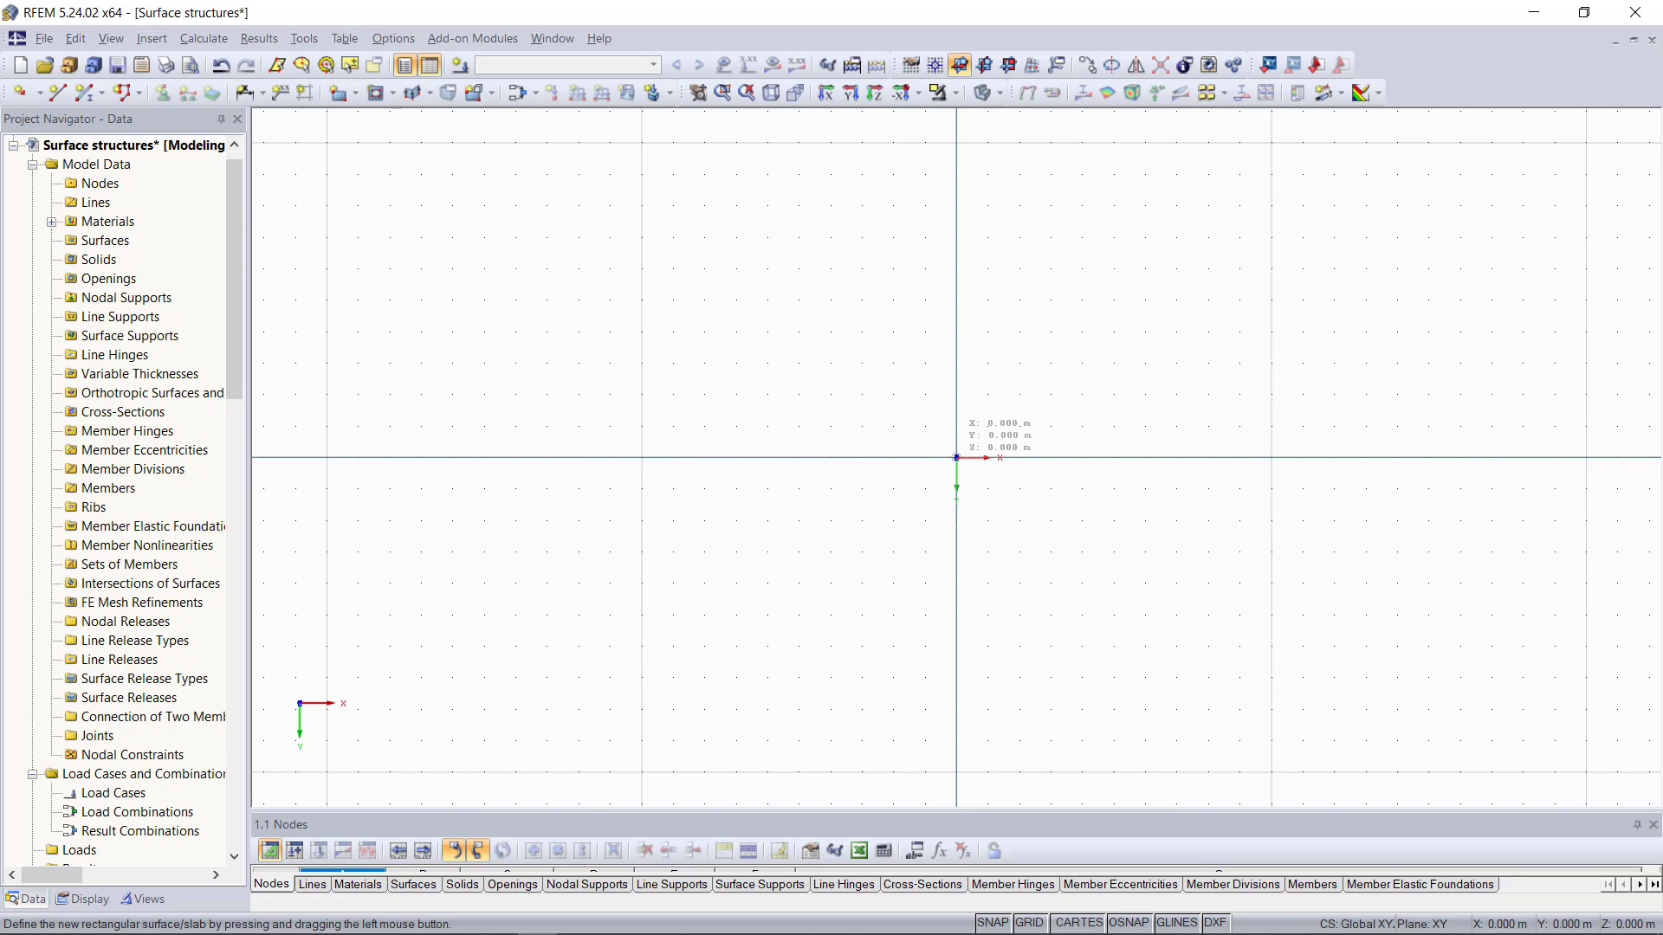
click(956, 457)
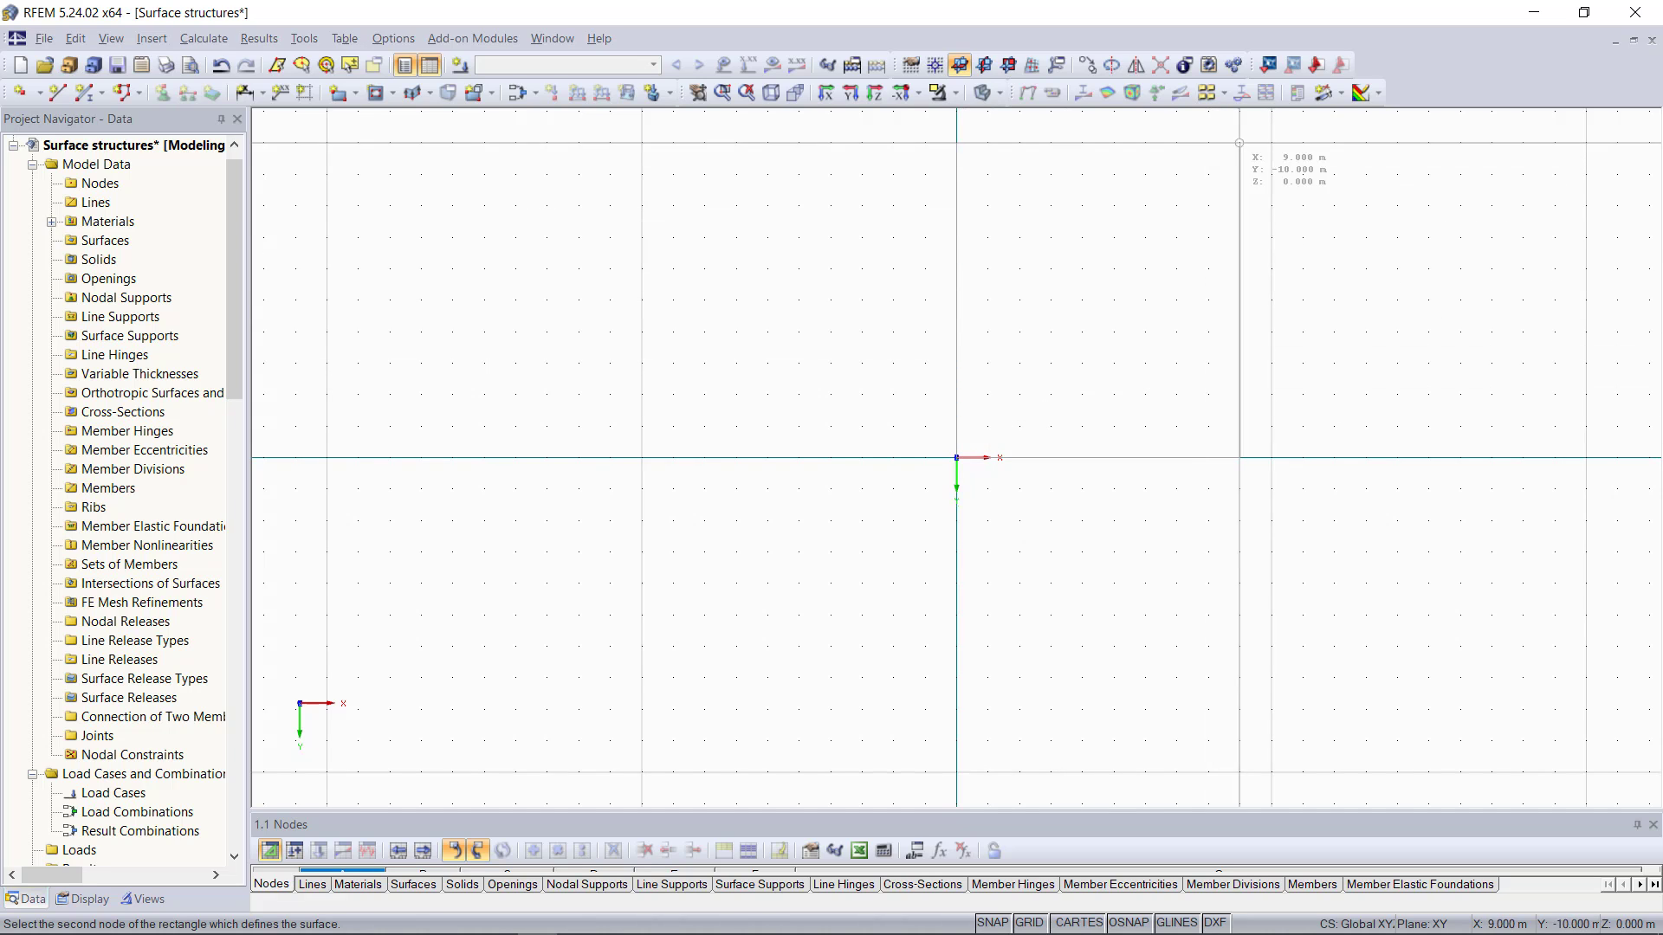
click(1270, 143)
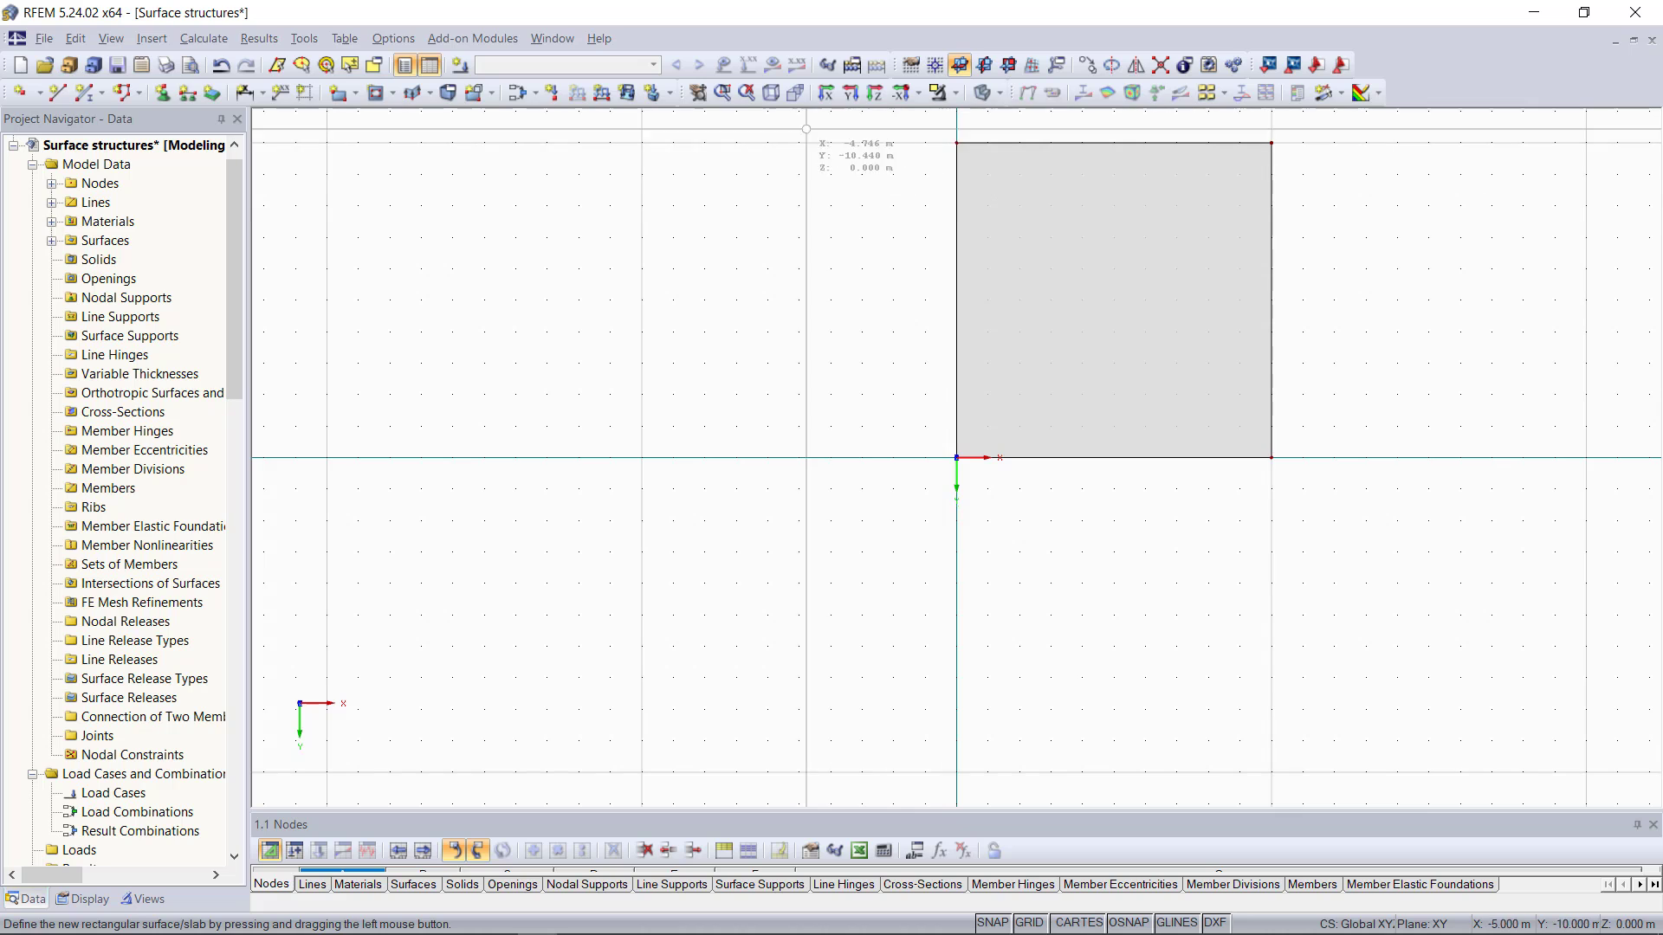
right_click(793, 240)
click(771, 95)
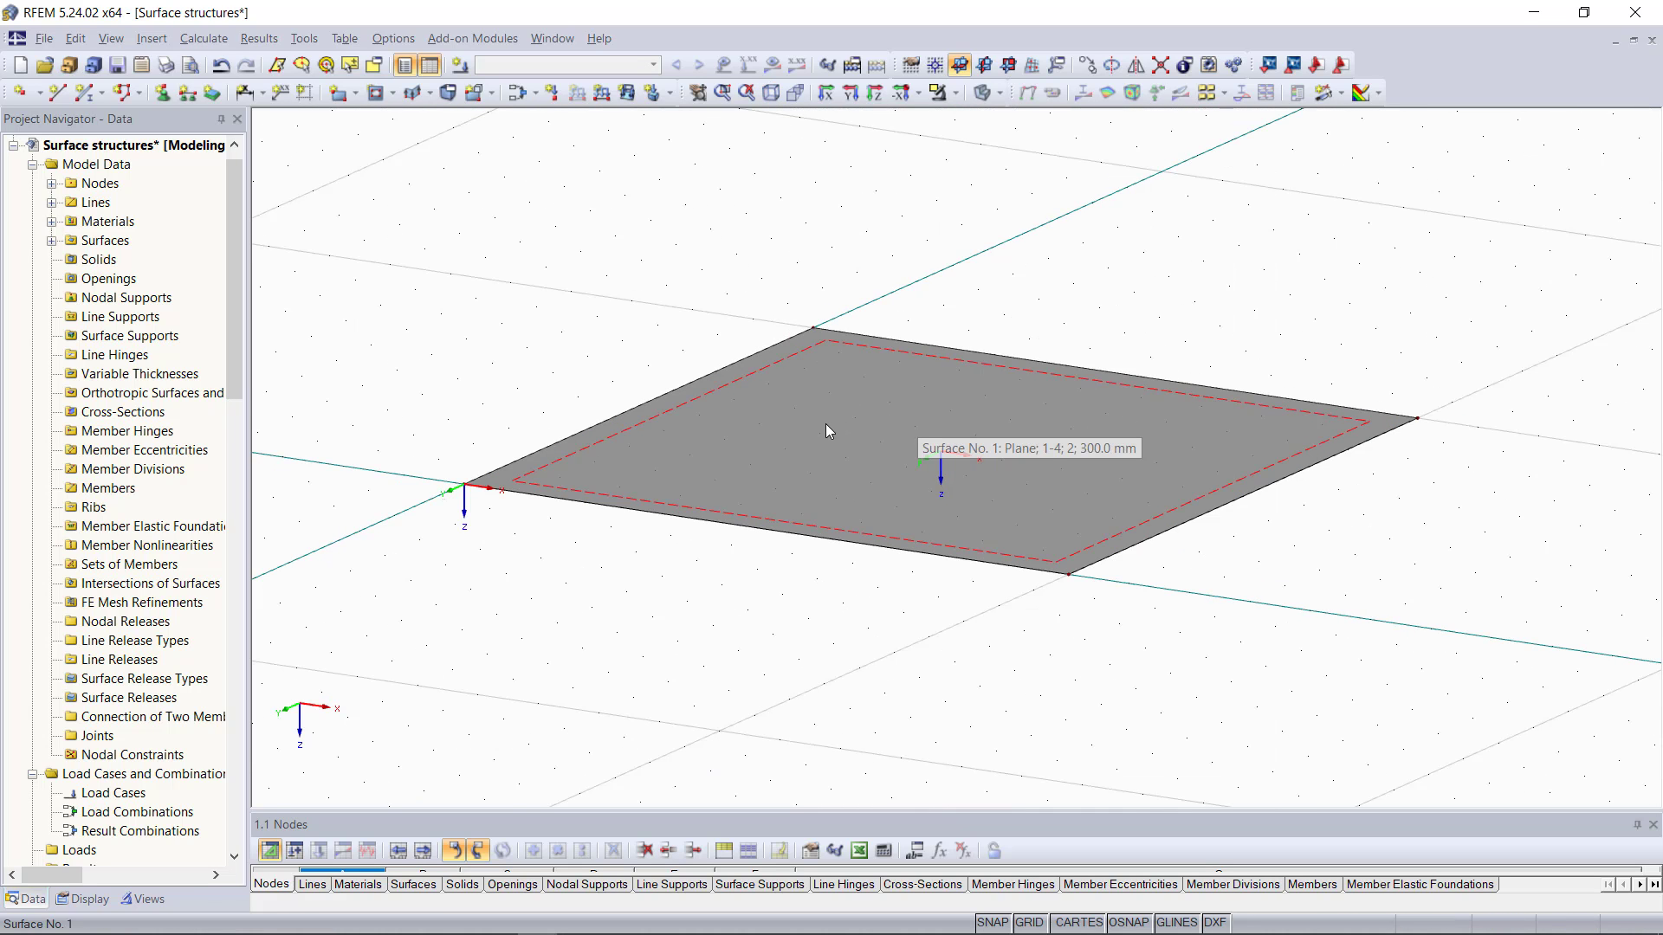
Step: Move the slab surface by dZ -3 m in the global coordinate system, with the number of copies at 0
click(1008, 411)
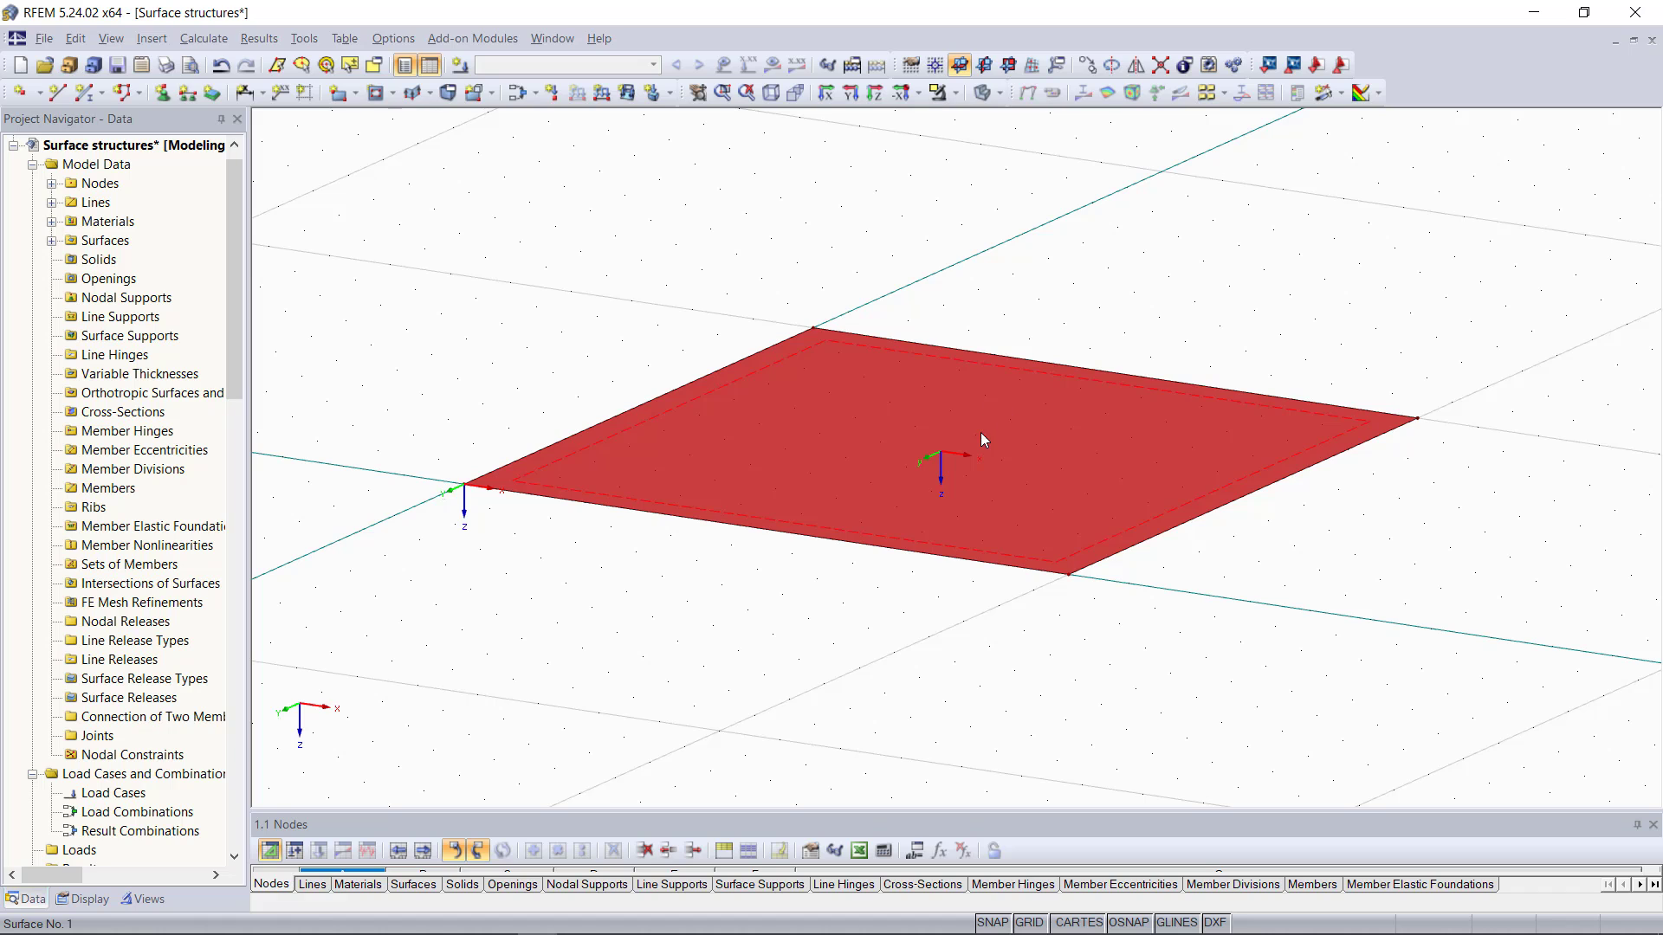
click(1087, 66)
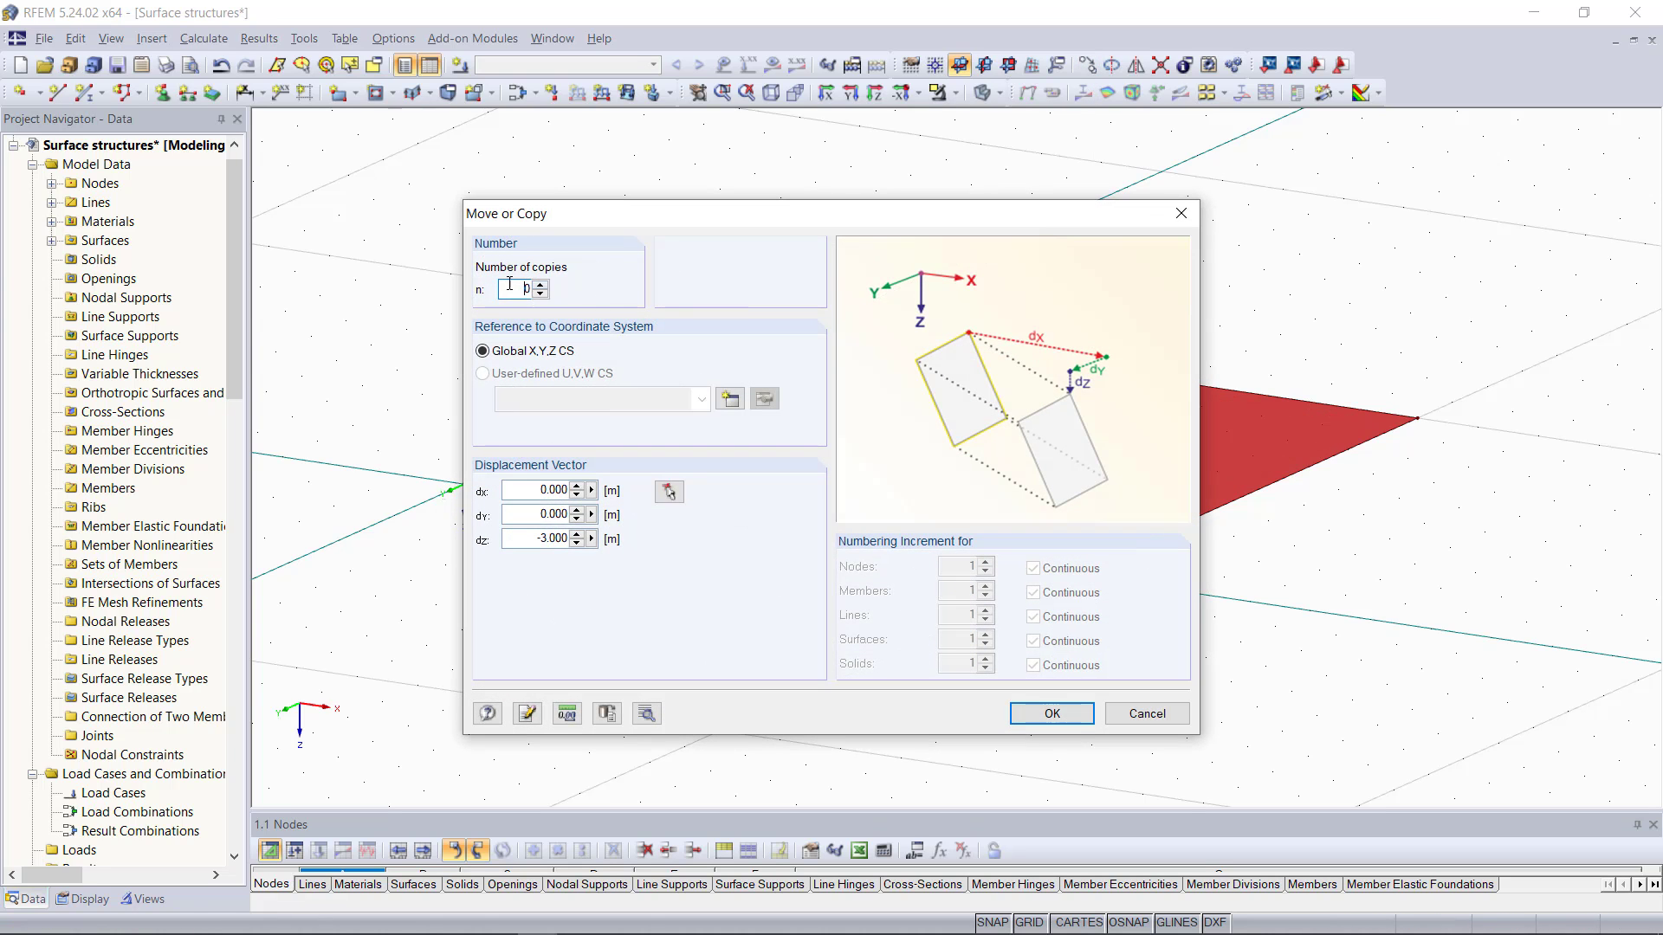
drag(509, 284, 566, 284)
drag(534, 537, 606, 540)
click(550, 540)
click(1053, 714)
scroll(978, 621, down, 2)
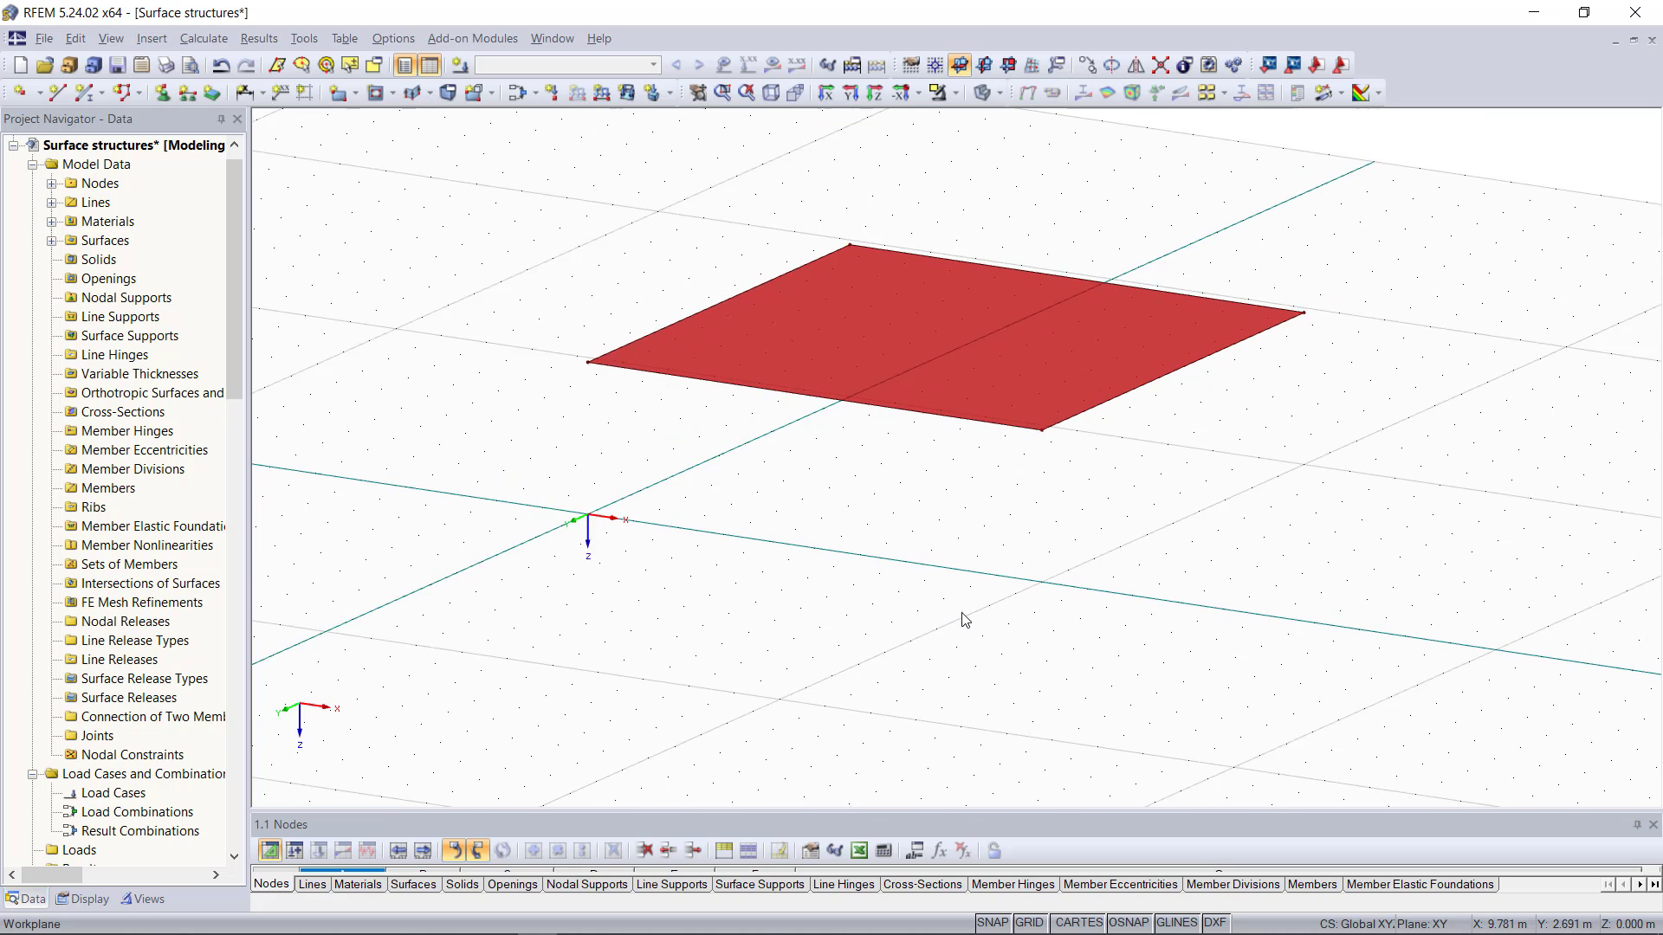
click(854, 472)
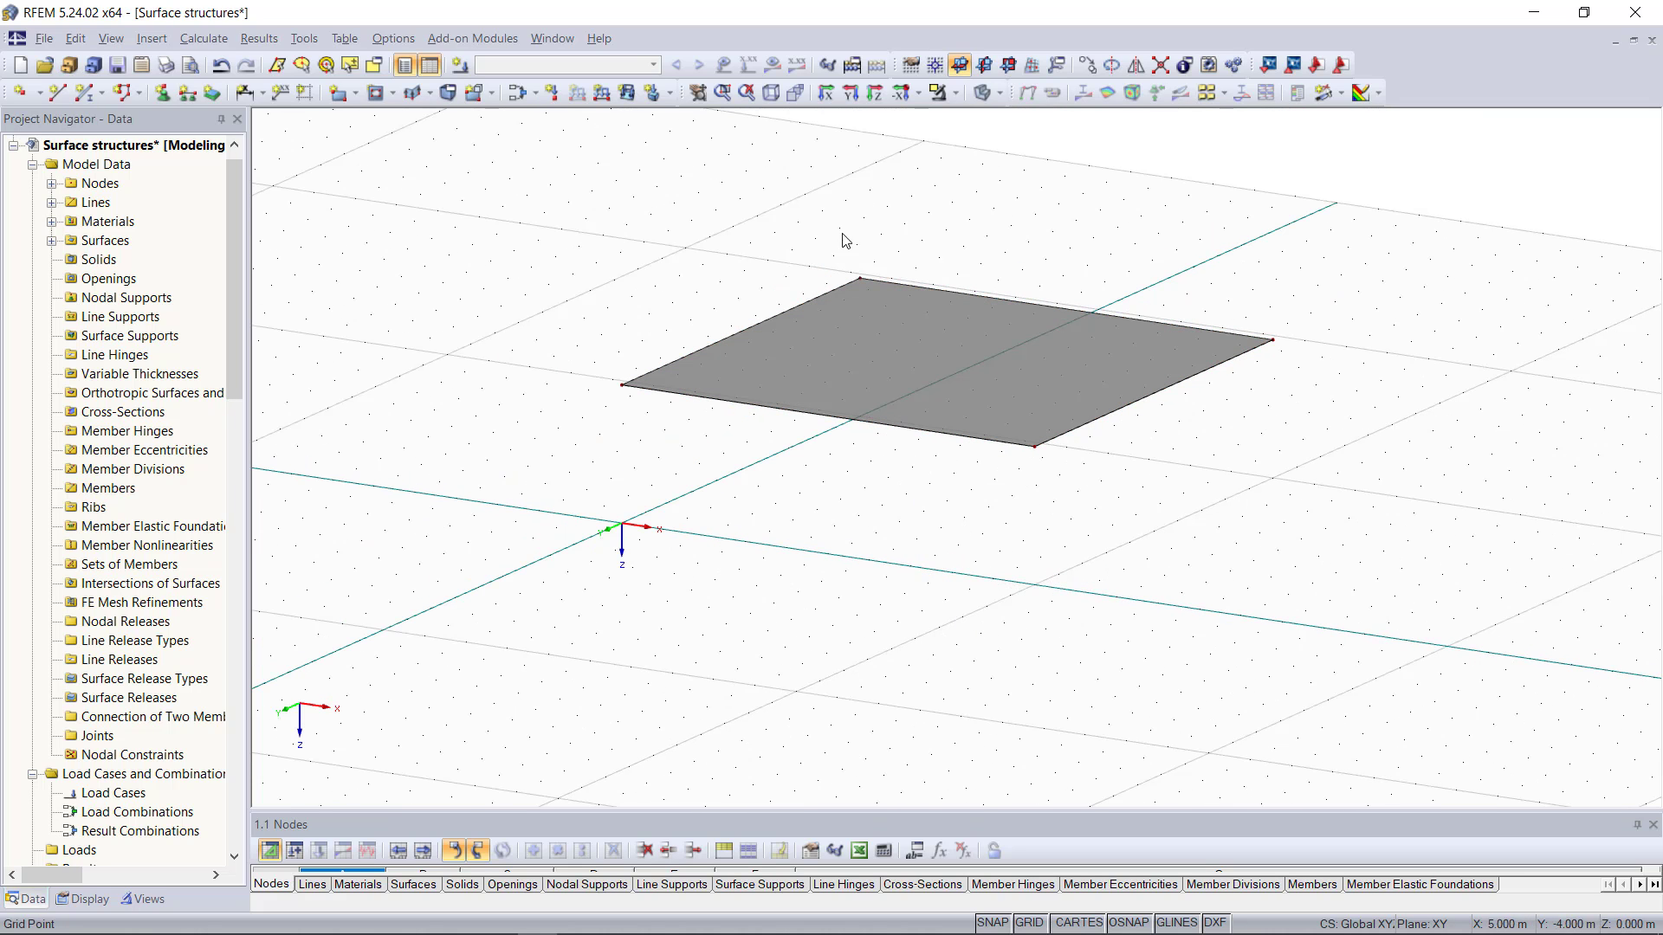
Step: Set up a new rectangular surface for the walls in Concrete C30/37 with Standard stiffness and a different constant thickness
click(771, 93)
scroll(1012, 558, down, 7)
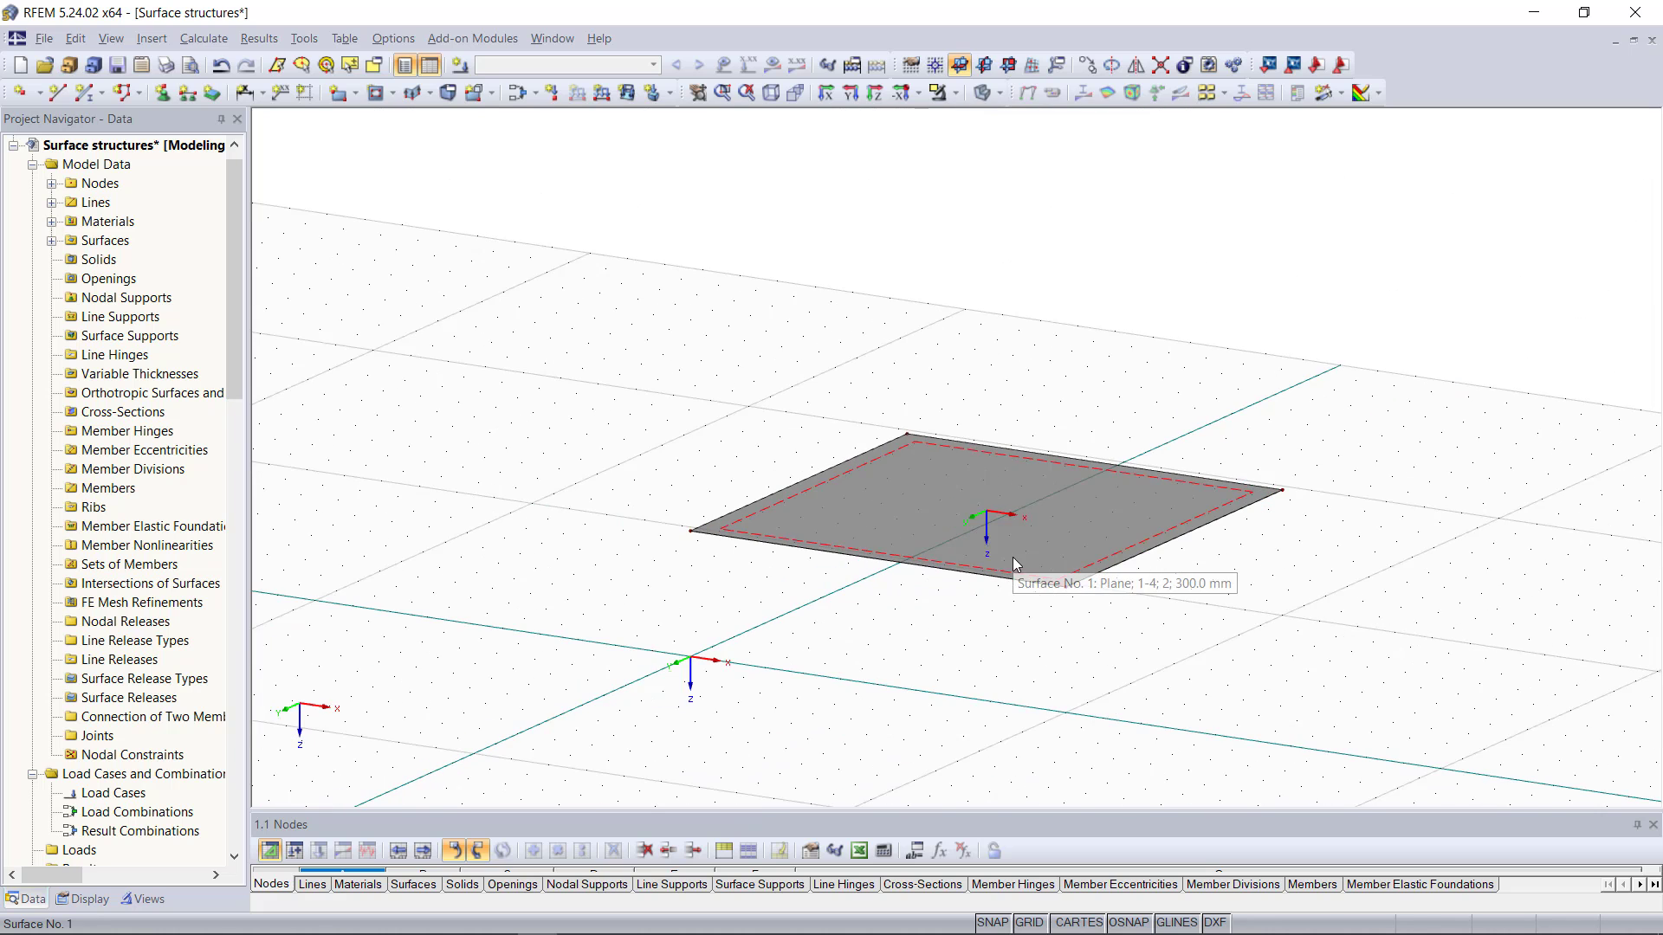
scroll(869, 469, down, 4)
scroll(921, 625, up, 1)
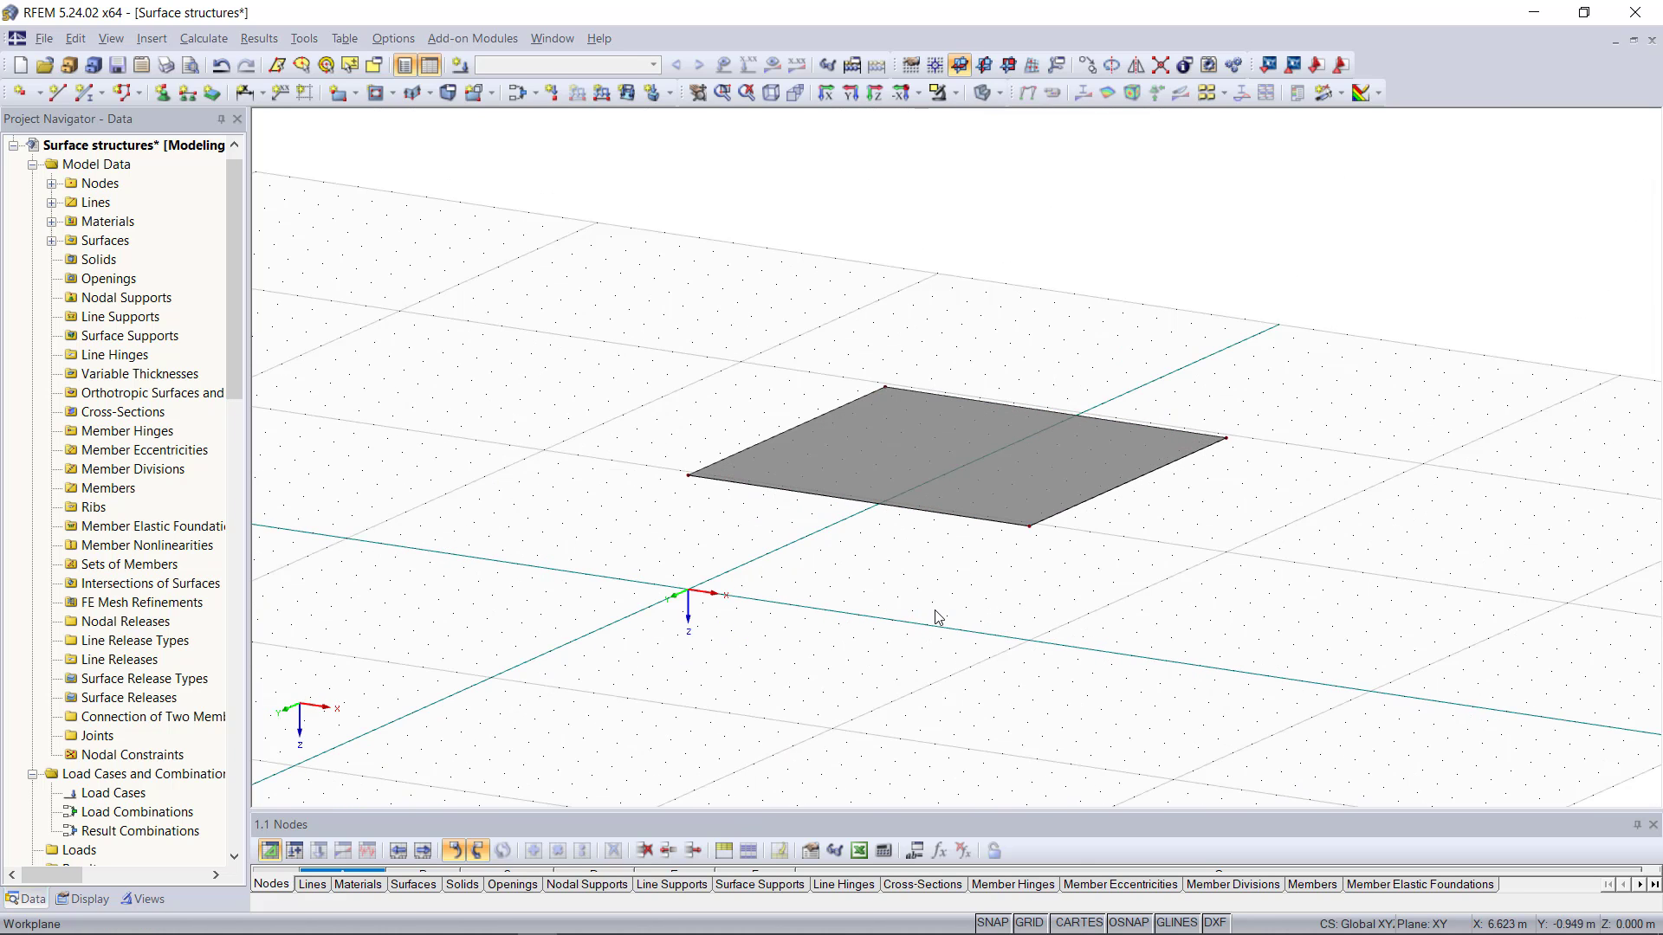
ctrl+middle_drag(932, 611, 847, 609)
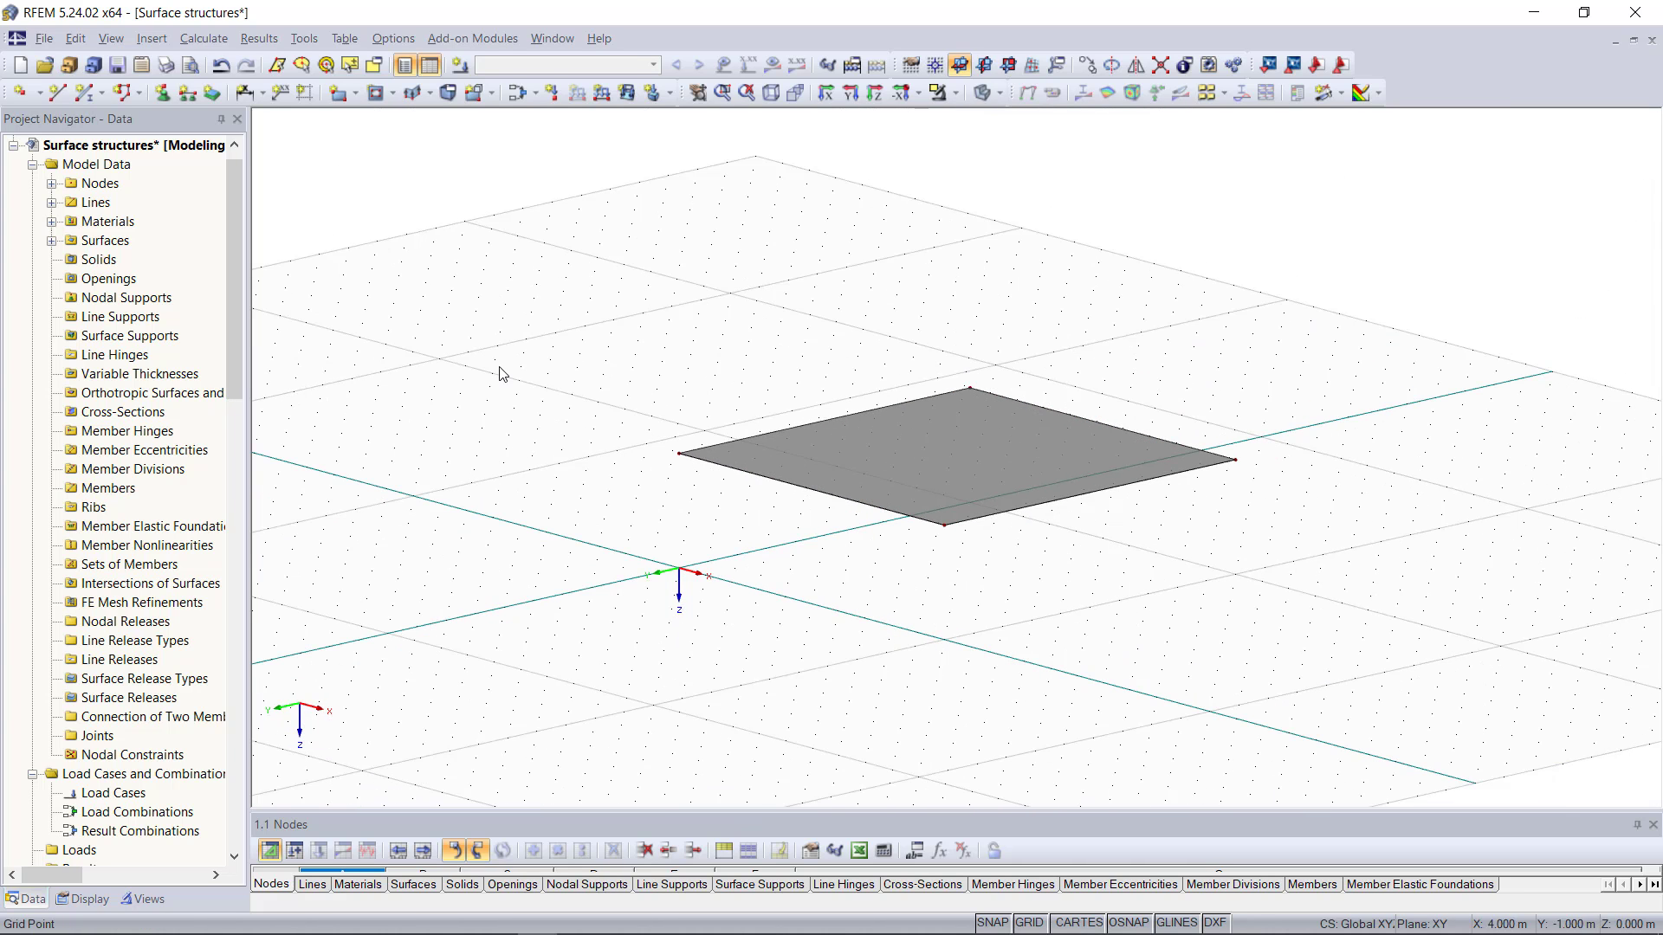
click(337, 93)
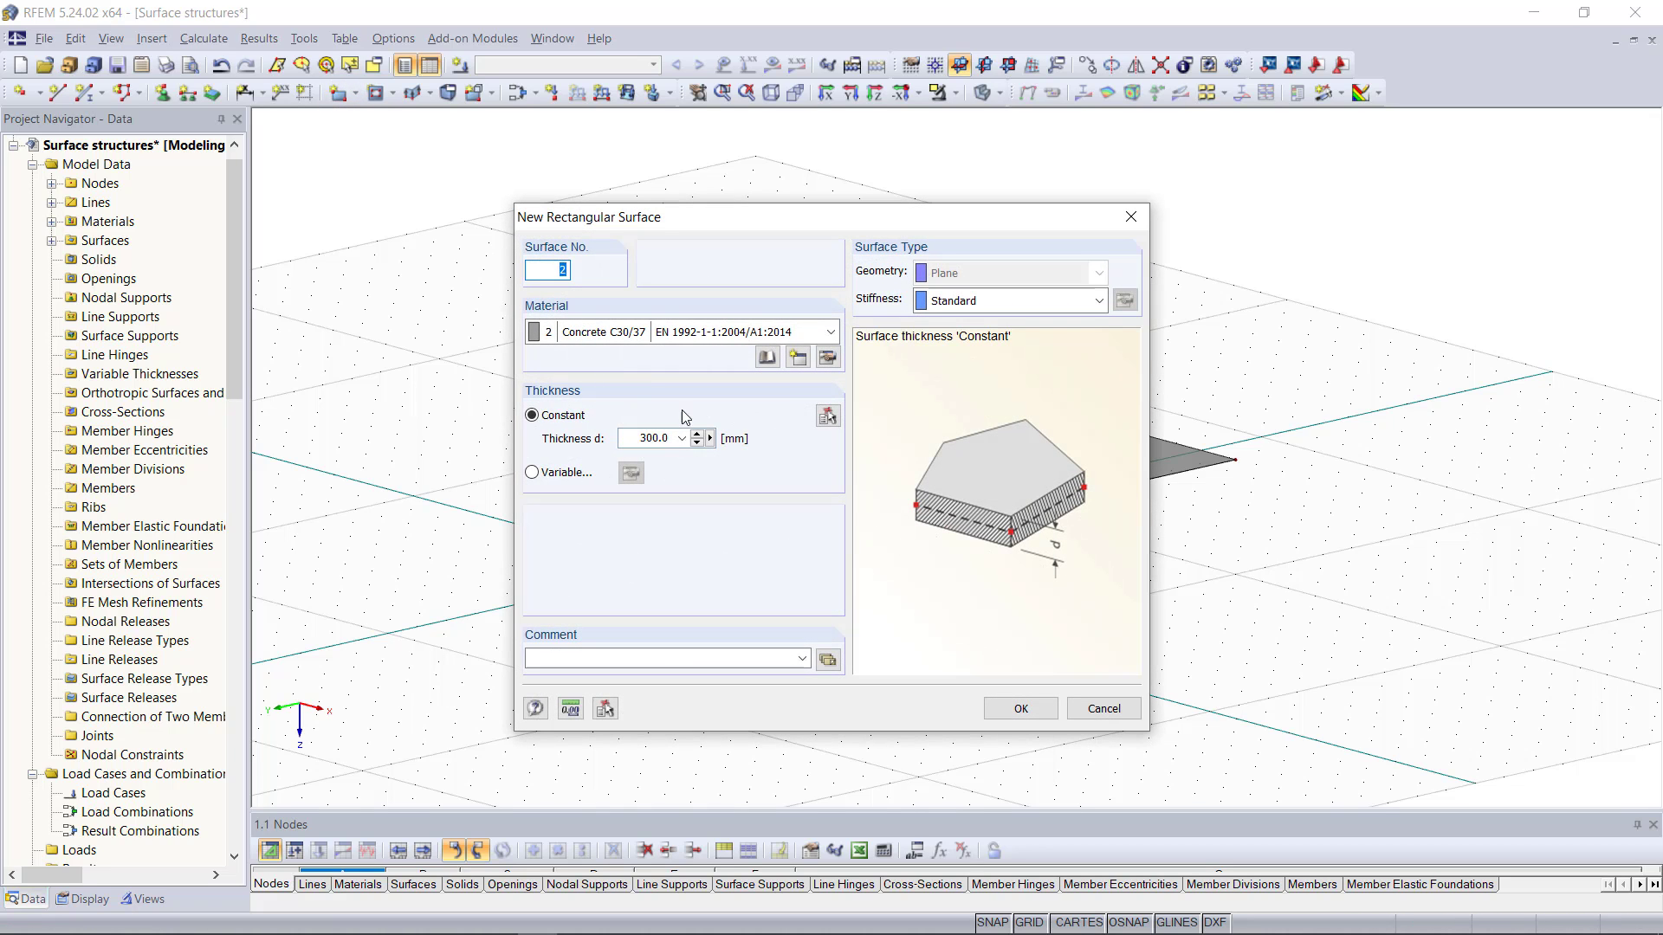
double_click(641, 438)
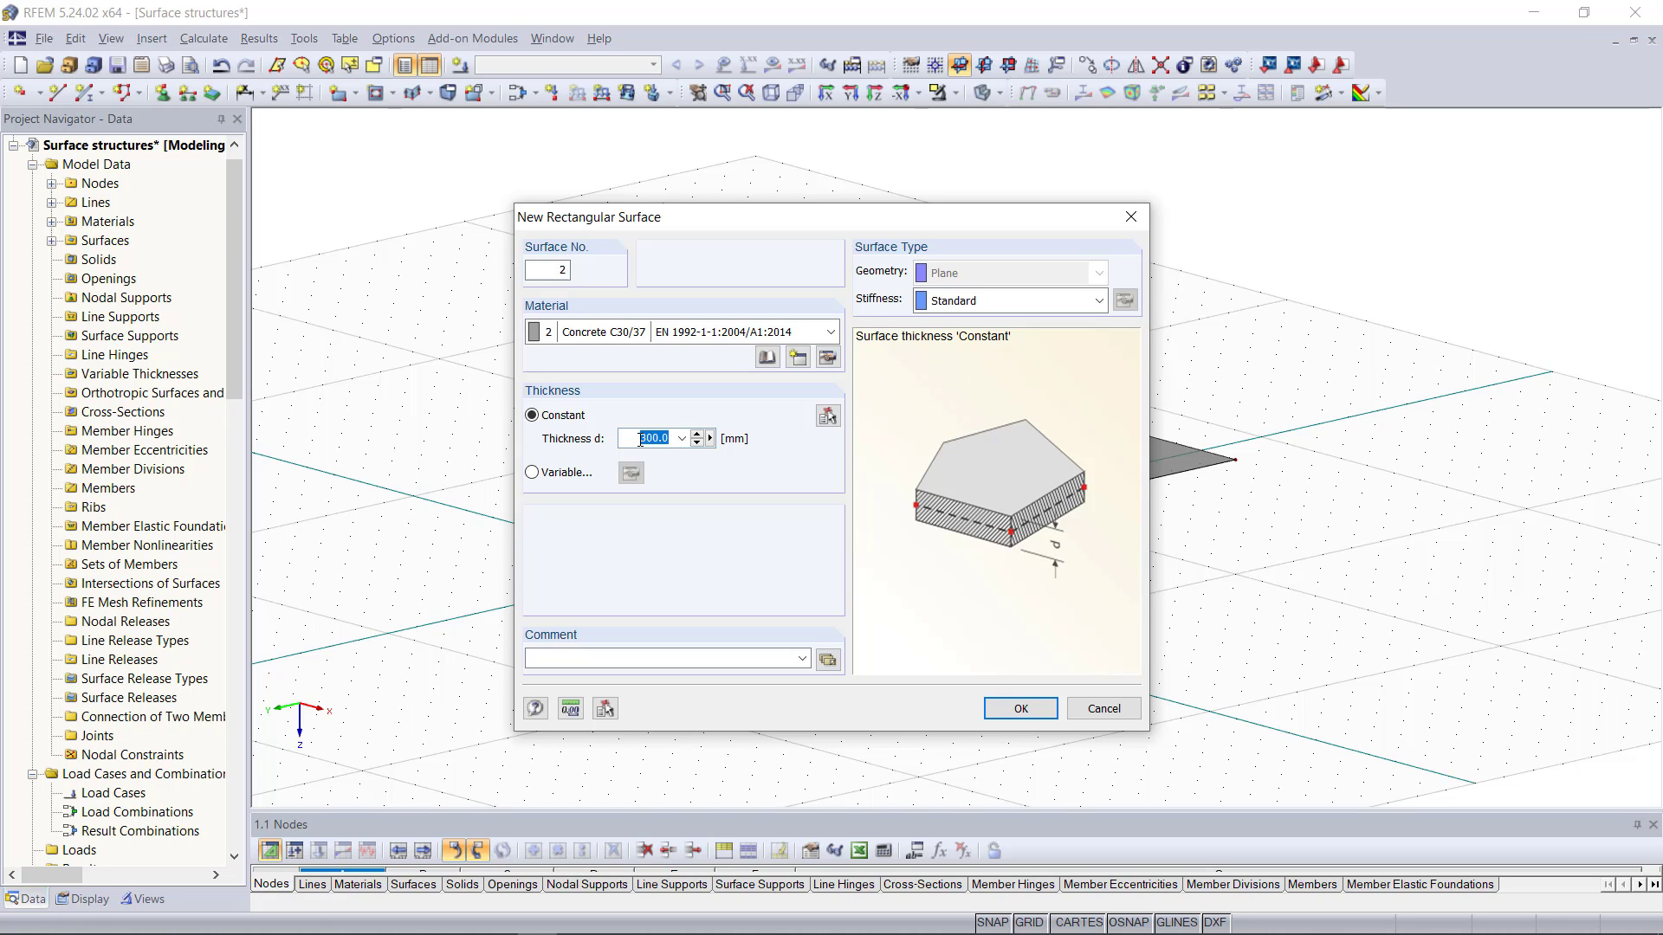
text(2)
click(1021, 709)
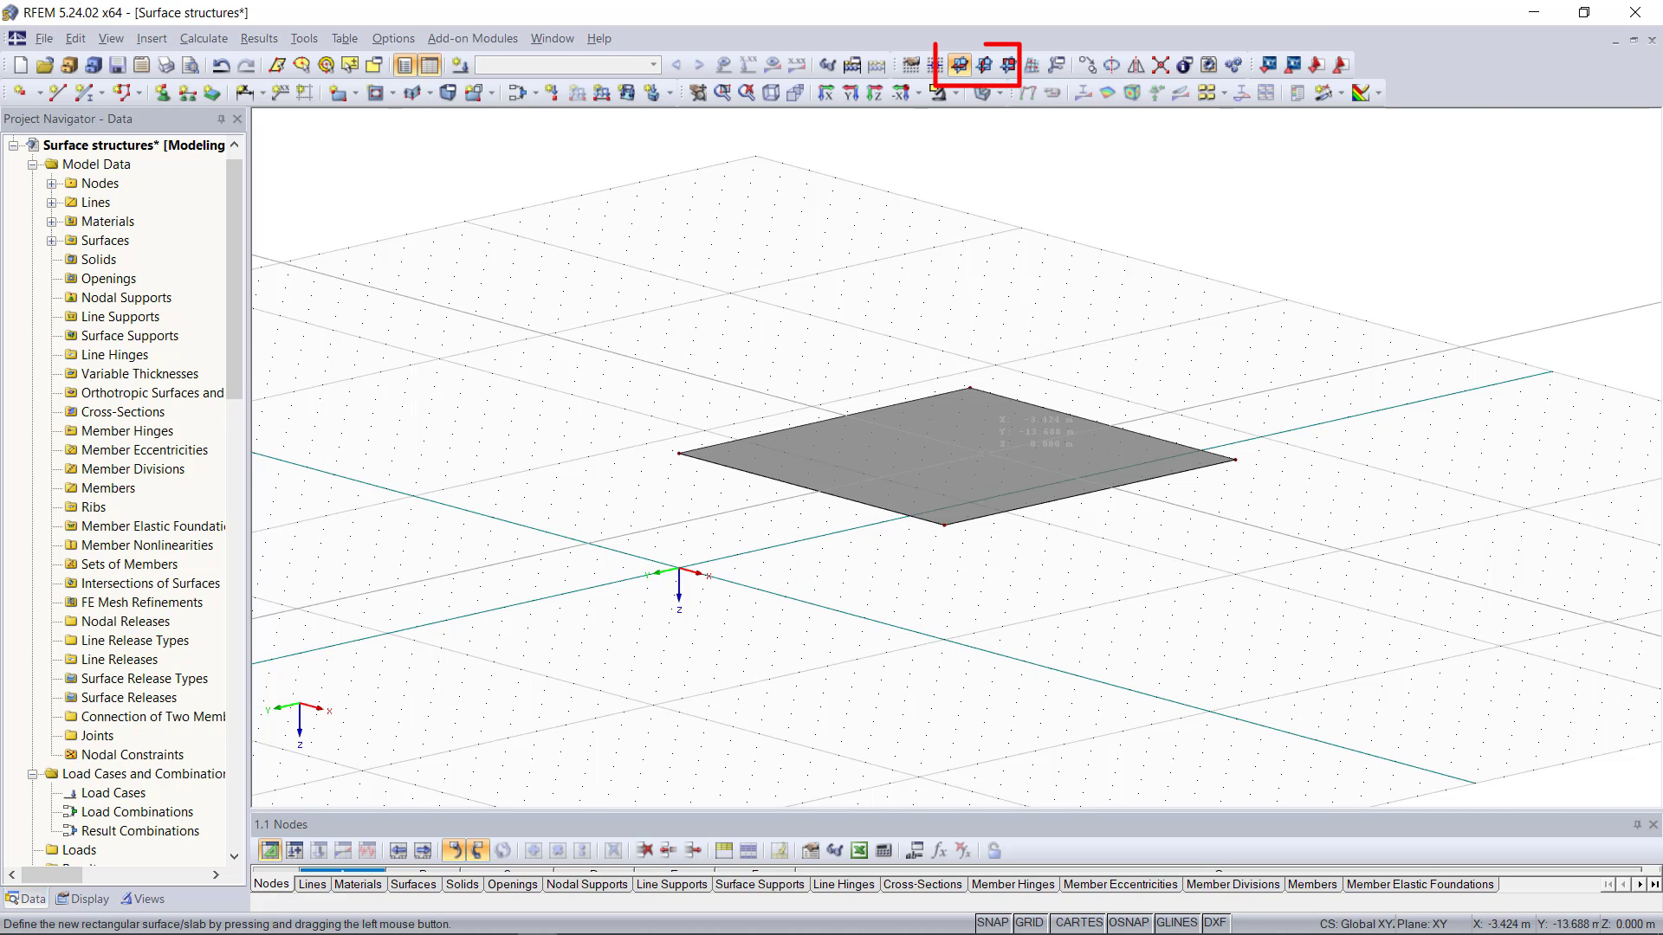
Step: Draw a wall in the YZ work plane at X = 0, from the slab's edge down to the ground, 10 m by 3 m
click(985, 66)
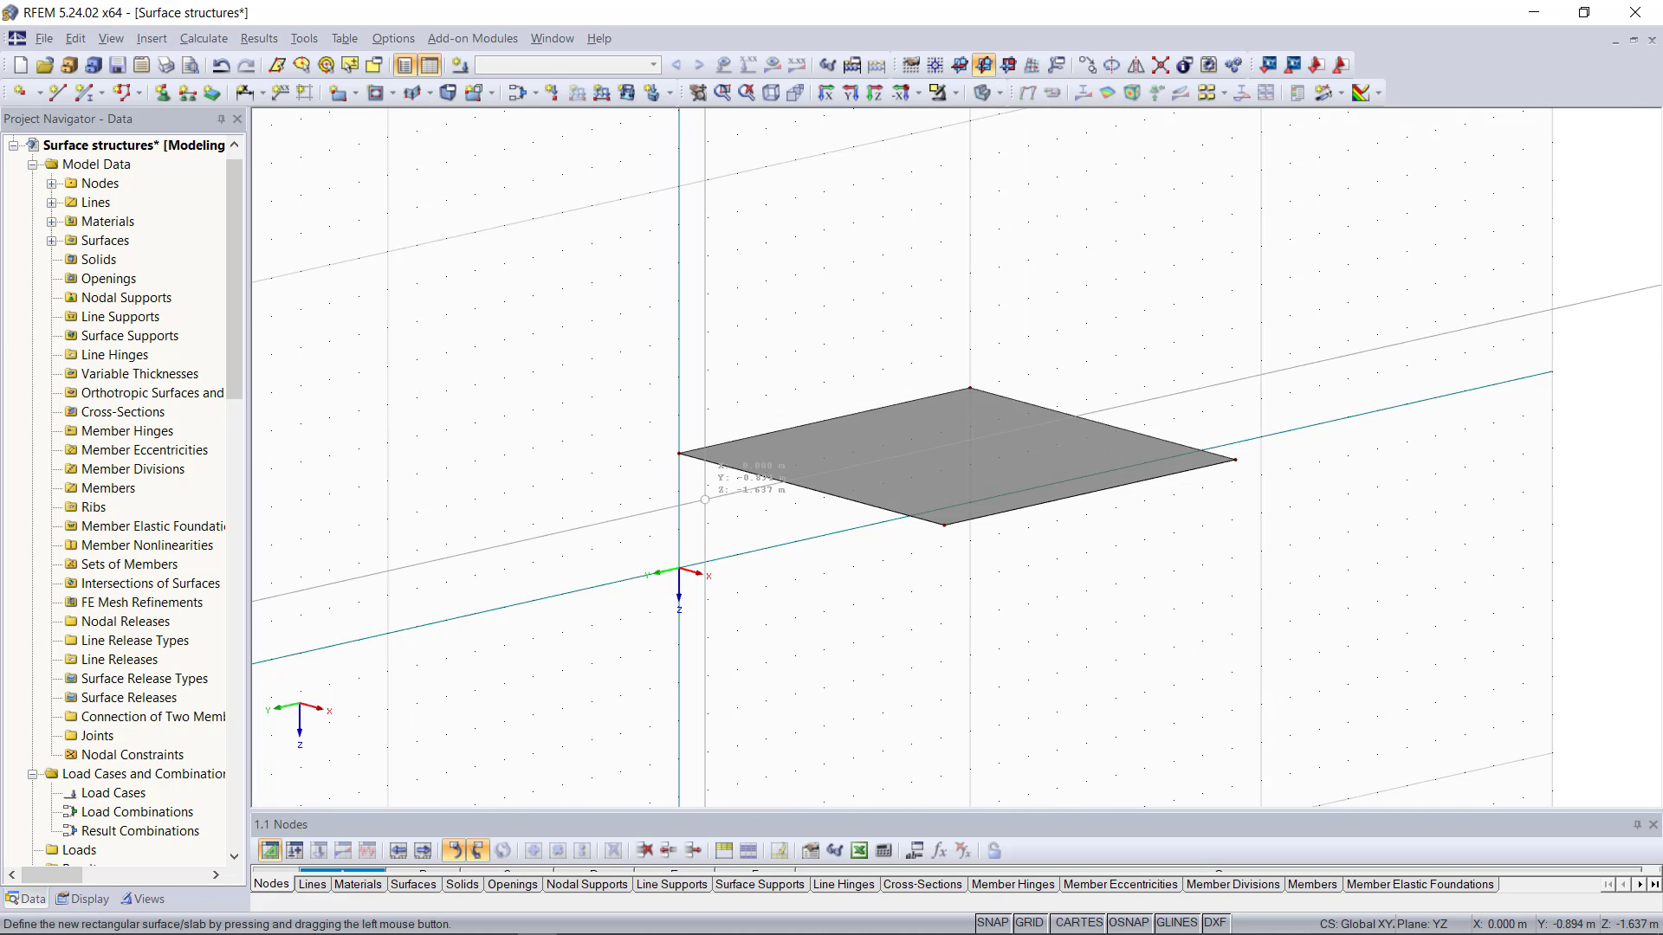
mouse_move(678, 491)
ctrl+middle_down()
mouse_move(1029, 520)
mouse_move(1329, 456)
ctrl+middle_up()
mouse_move(762, 479)
mouse_down()
mouse_move(1099, 564)
mouse_move(1154, 597)
mouse_up()
Step: Draw two 10 m by 3 m walls in the XZ work plane beneath the slab edges at Y = 0 and Y = -10 m
click(1008, 65)
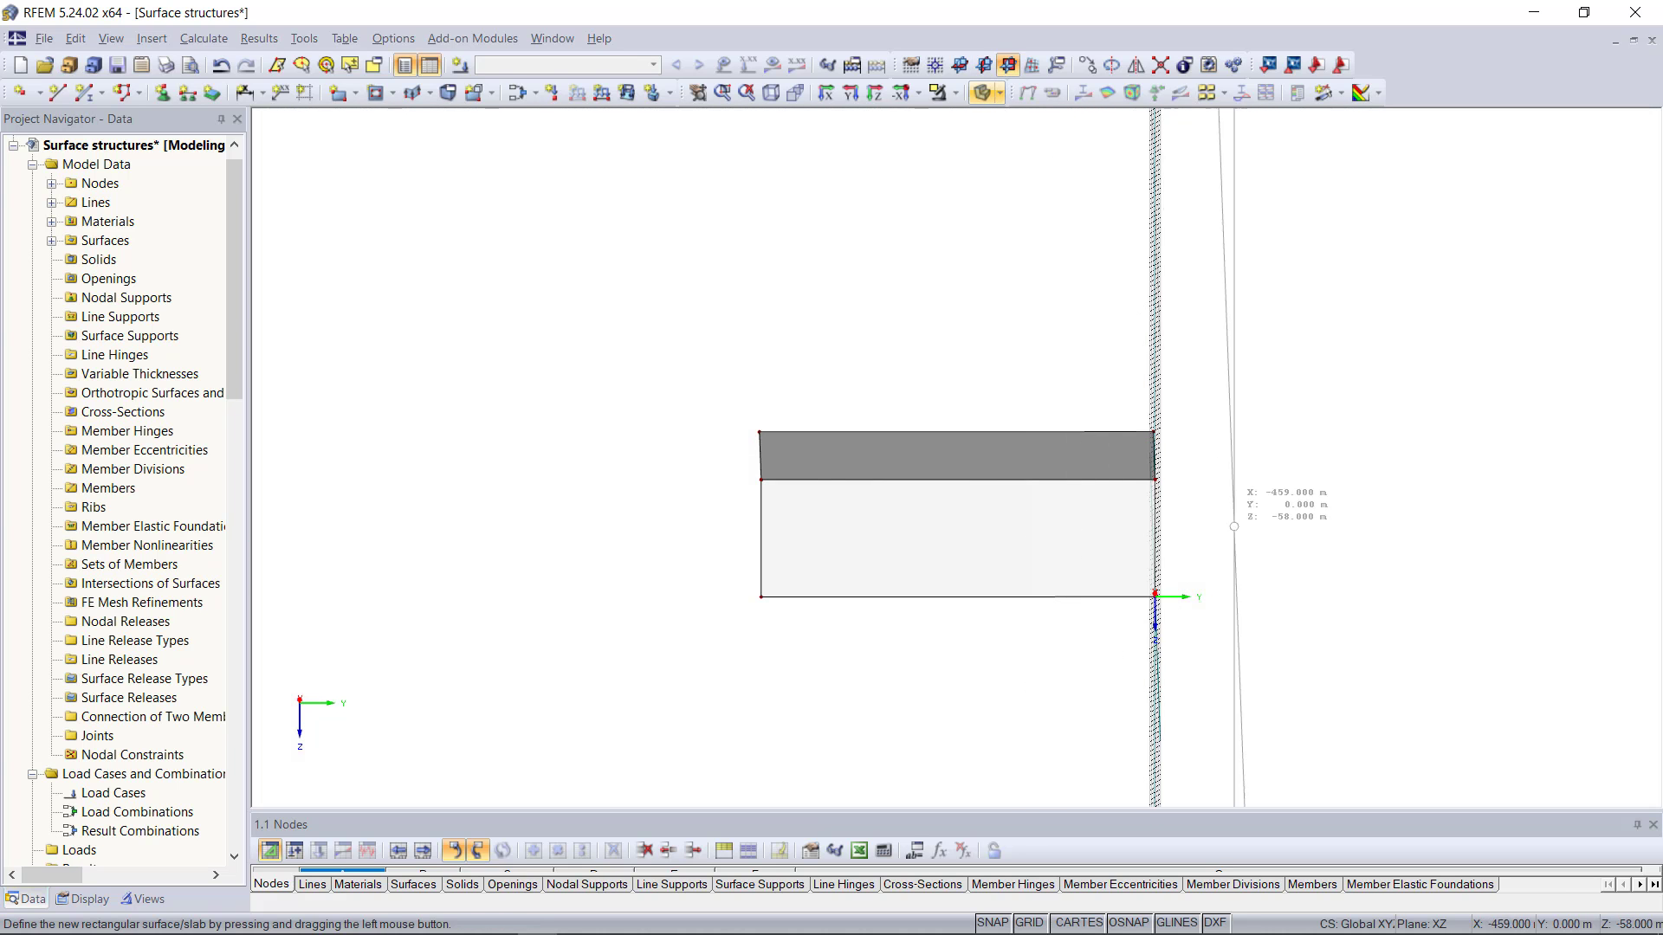
ctrl+middle_drag(1197, 537, 680, 557)
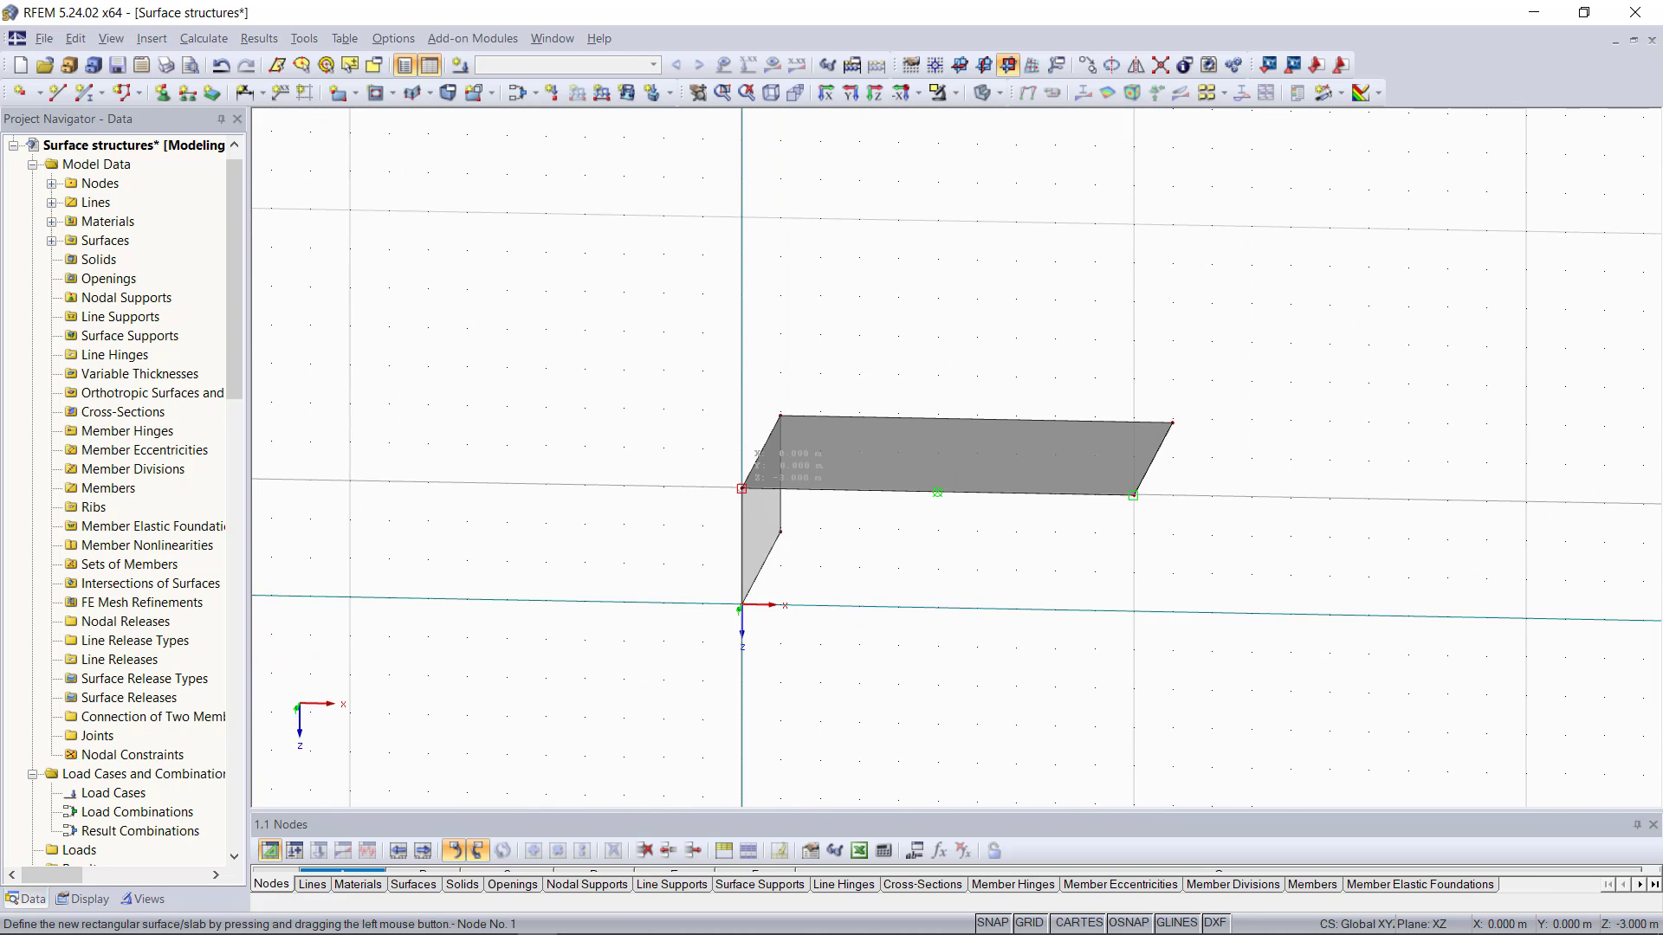
drag(742, 488, 1135, 608)
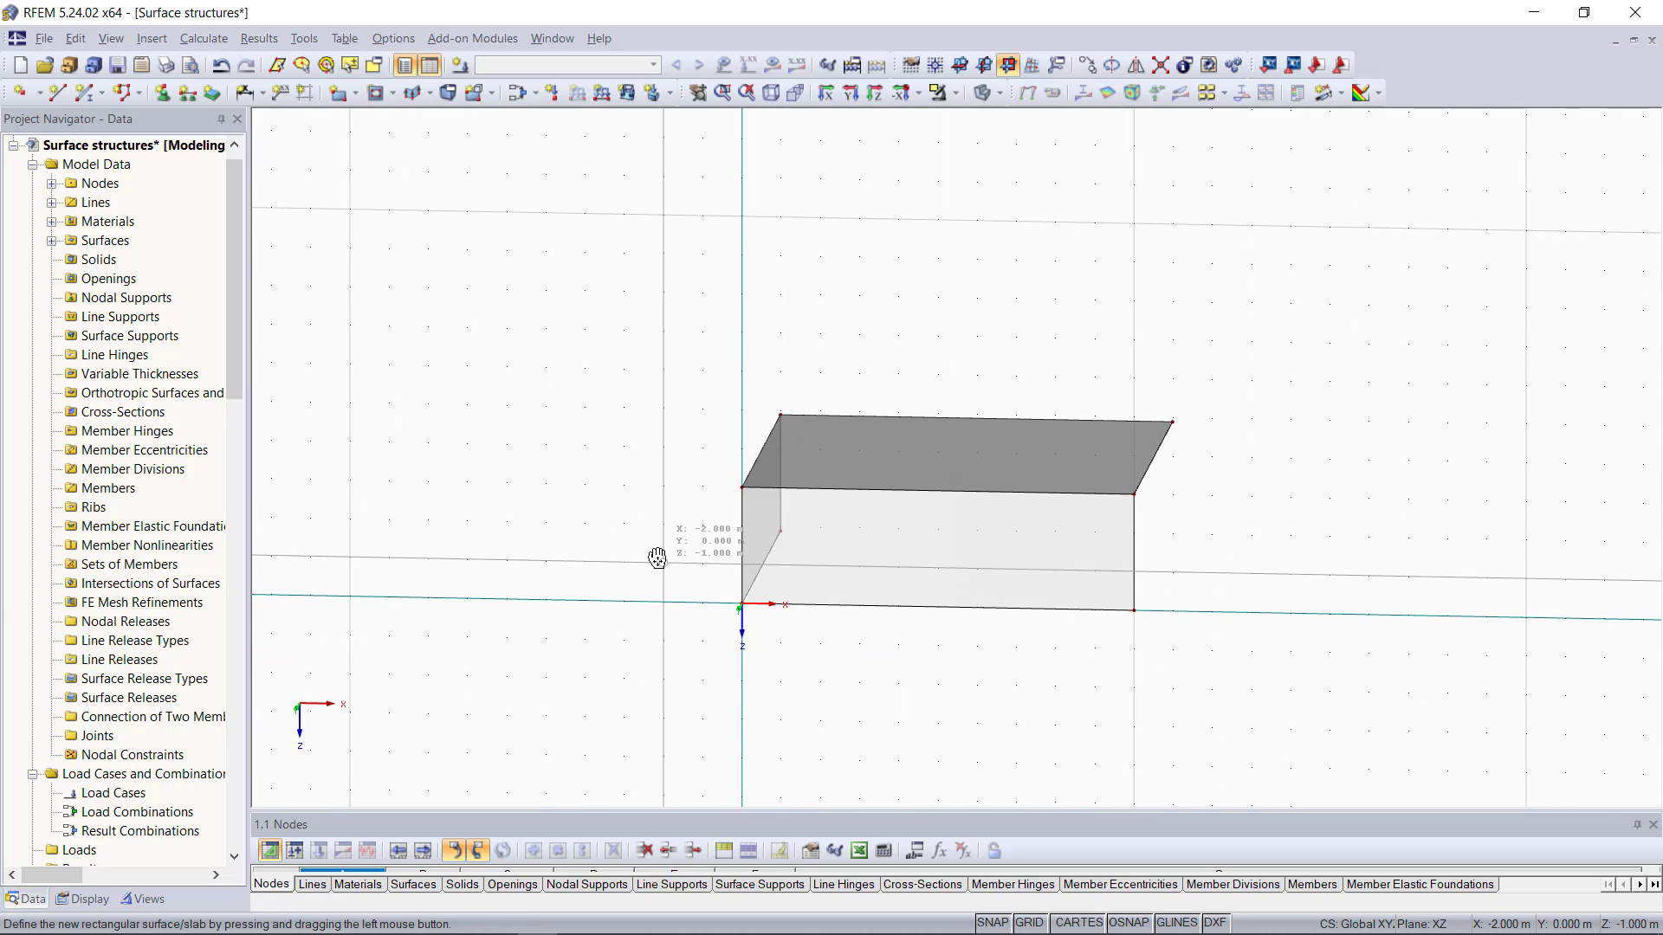
ctrl+middle_drag(653, 557, 1120, 557)
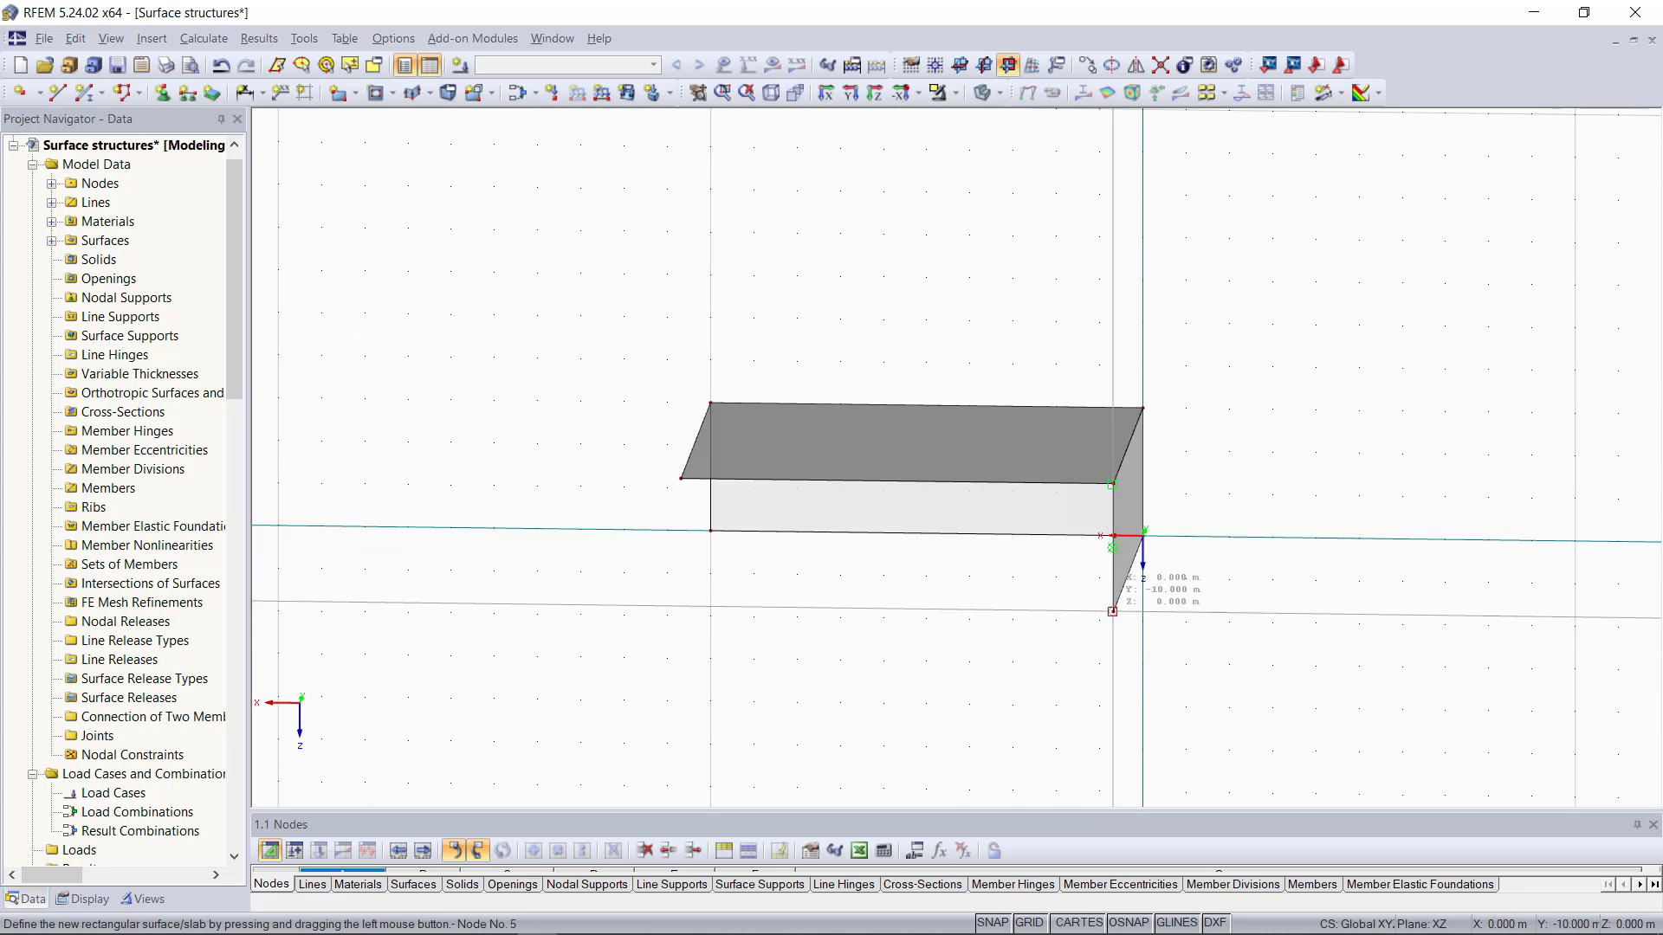
drag(1113, 611, 680, 478)
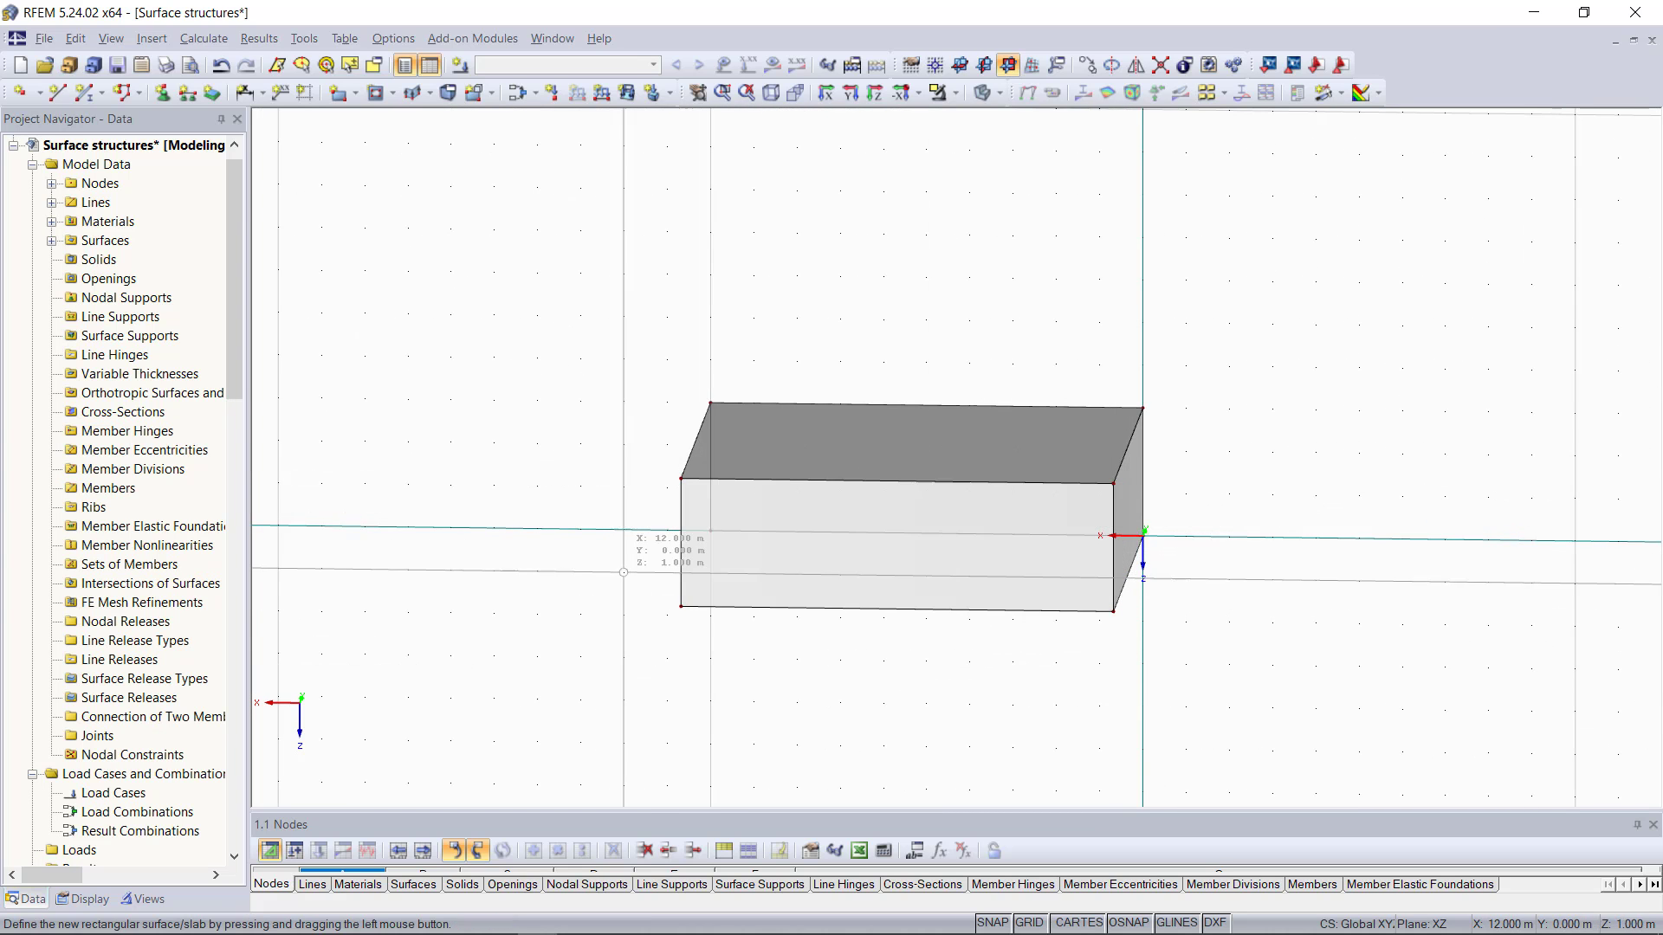
Step: Draw the fourth wall in the YZ plane at X = 10 m, then restore the XY work plane and end surface creation
middle_drag(569, 565, 654, 479)
click(984, 65)
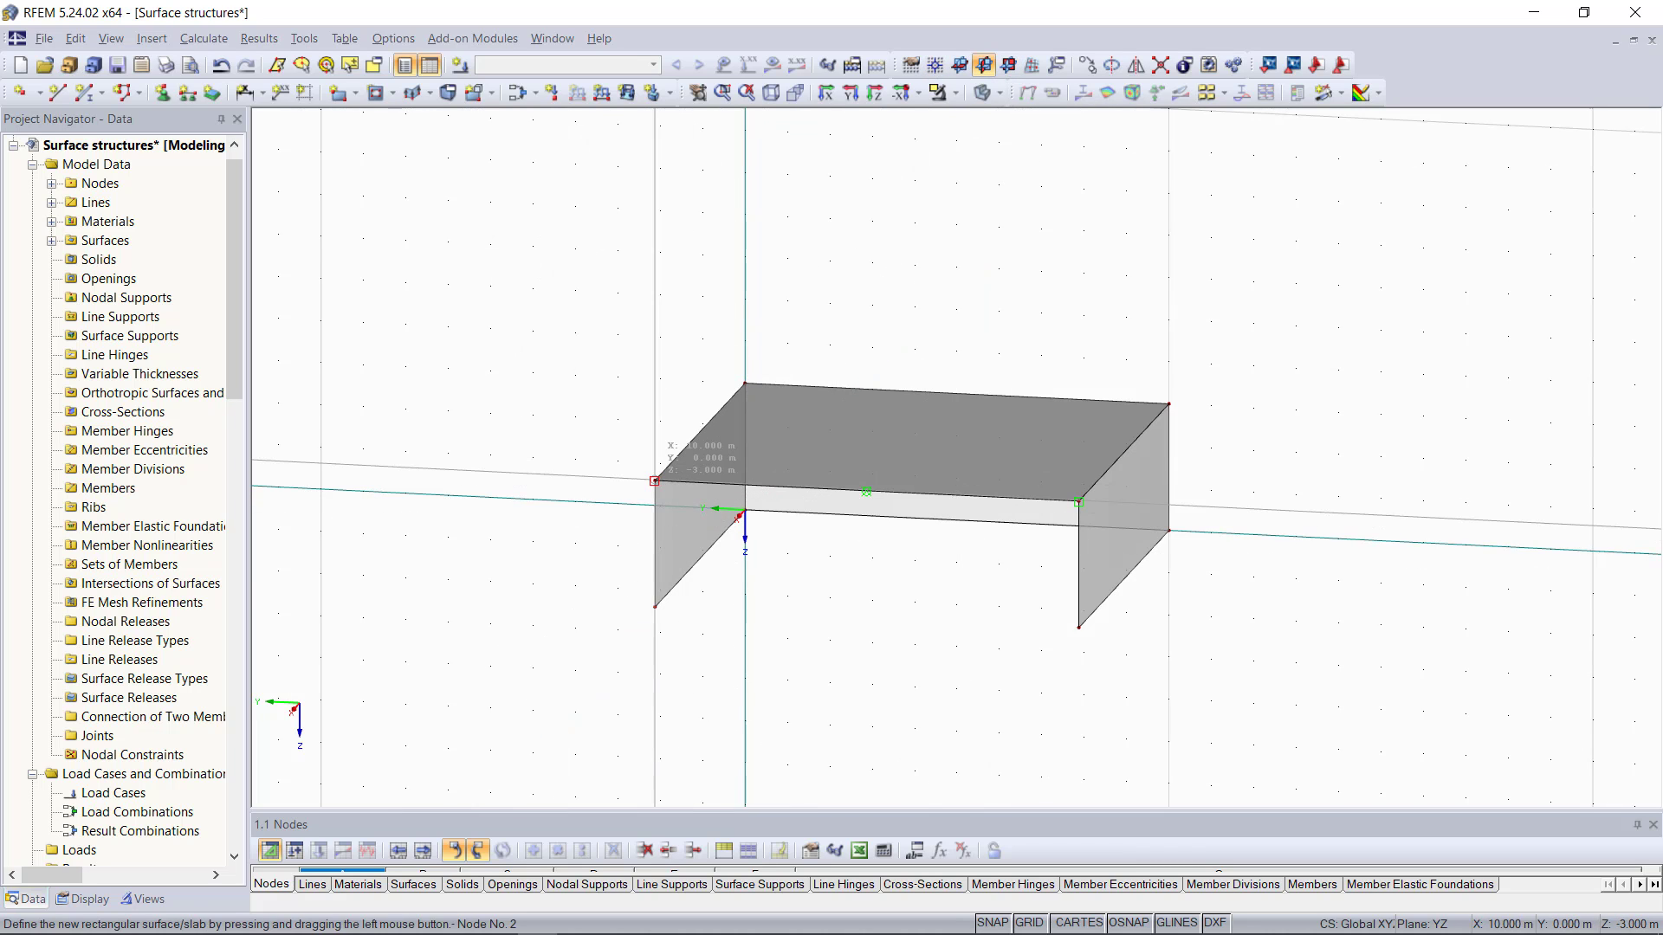
drag(655, 480, 1079, 627)
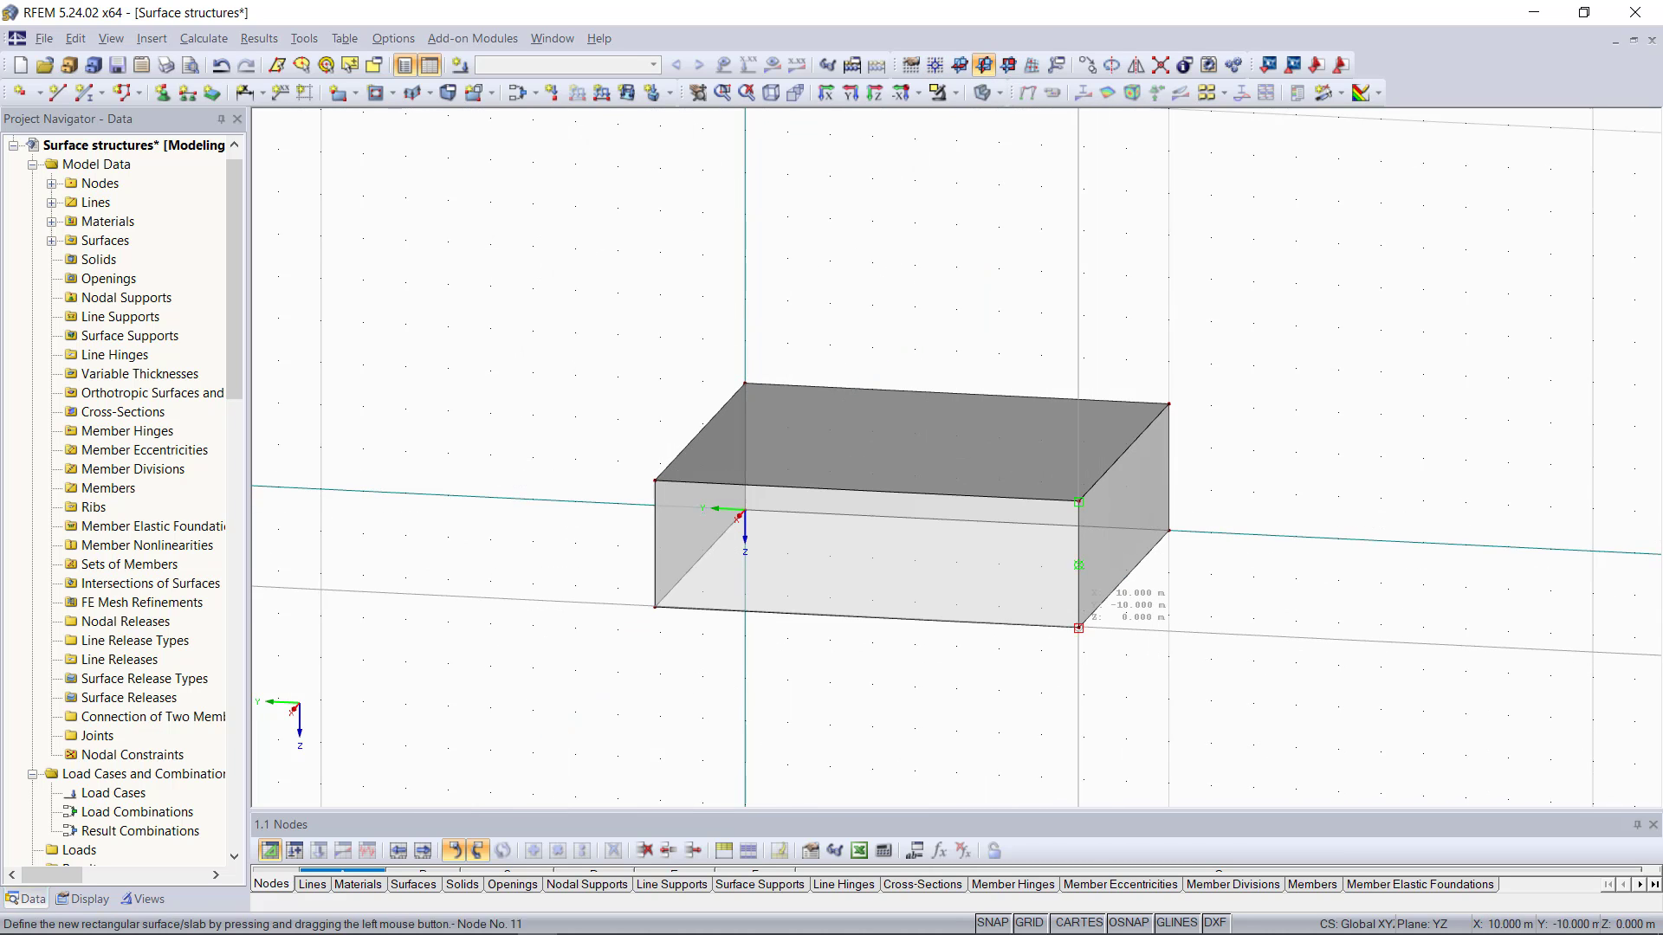
click(960, 65)
key(Escape)
scroll(1198, 485, down, 2)
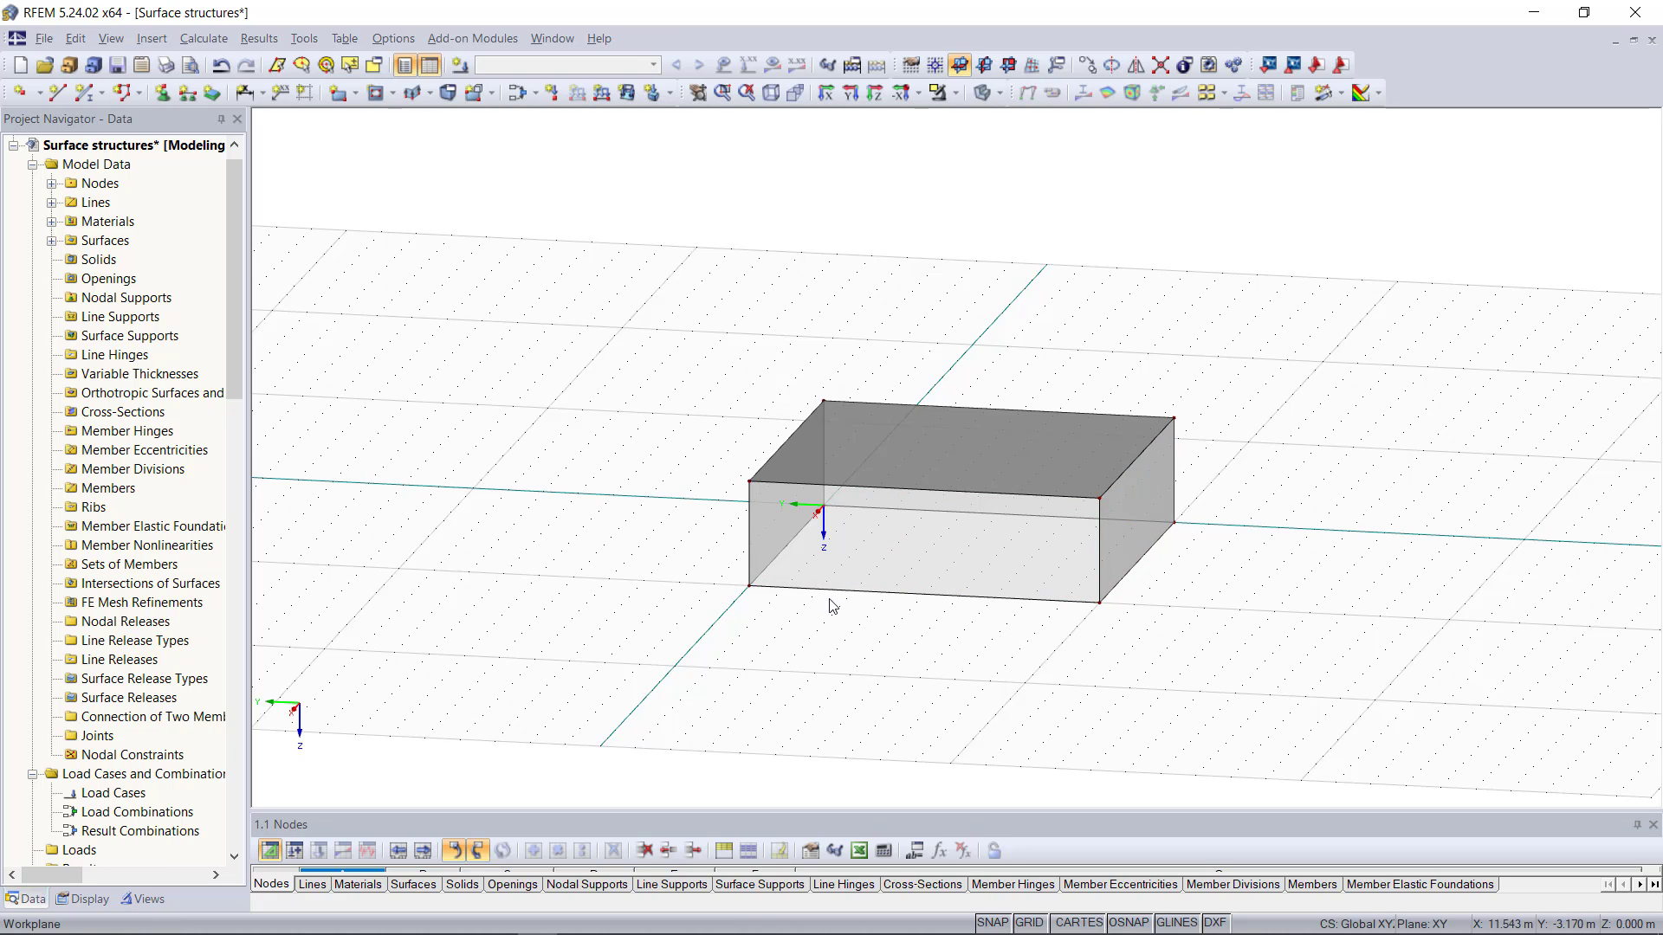
Step: Assign Hinged line supports to the four bottom edges of the walls and end support placement
click(196, 92)
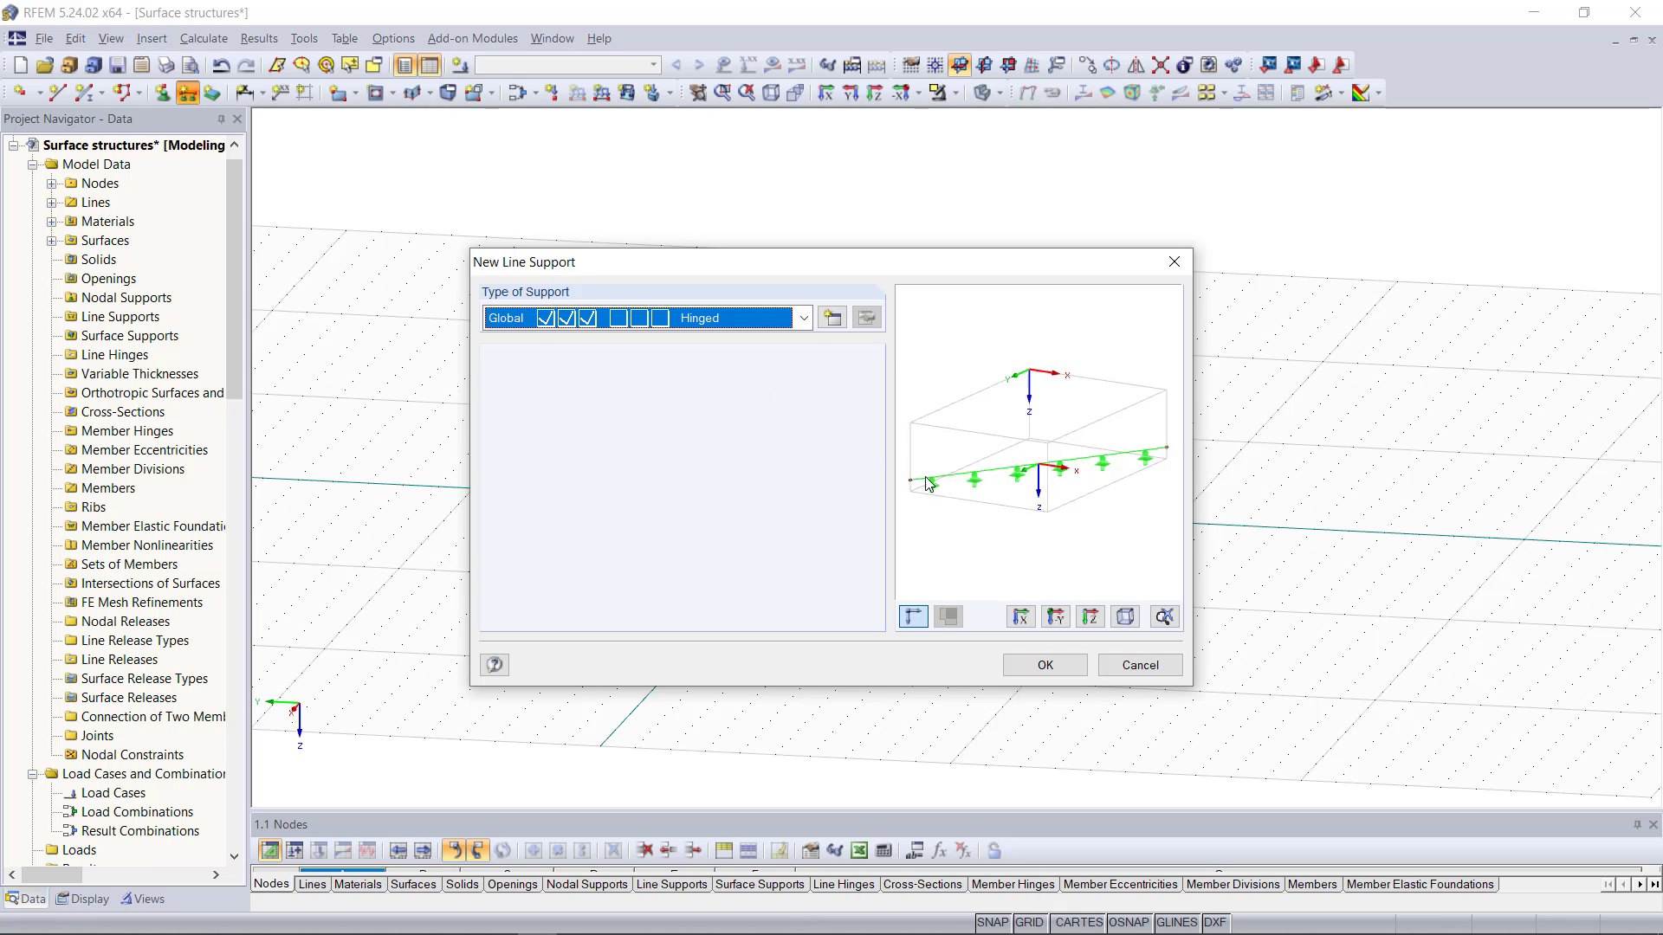
click(684, 318)
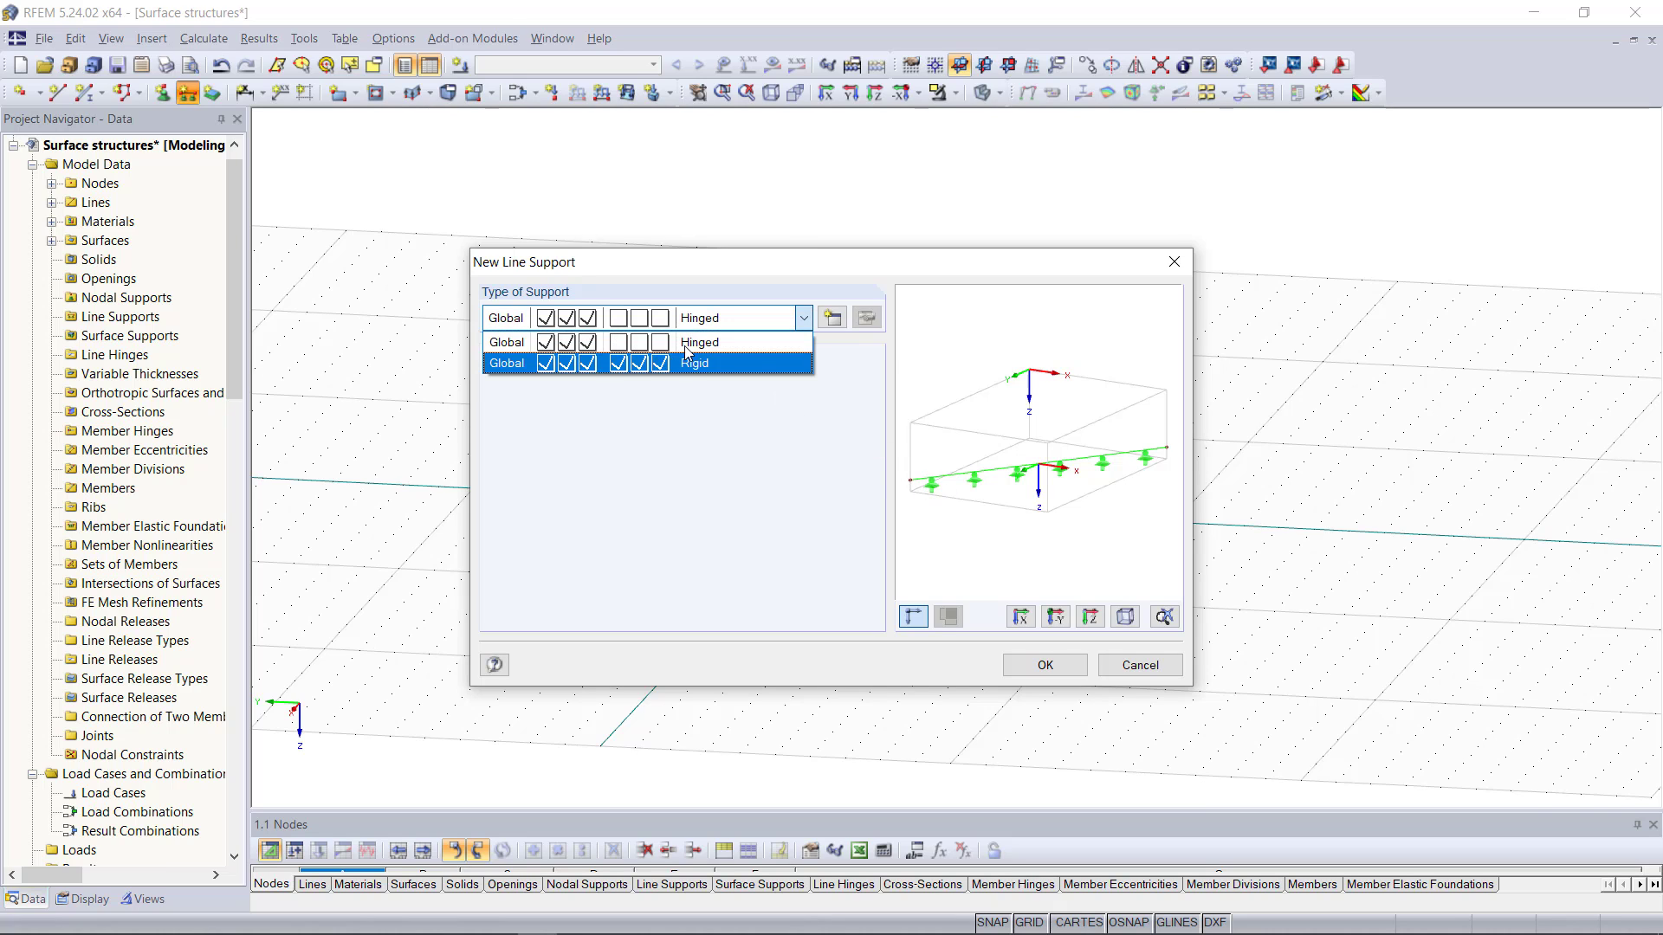
click(686, 346)
click(1045, 664)
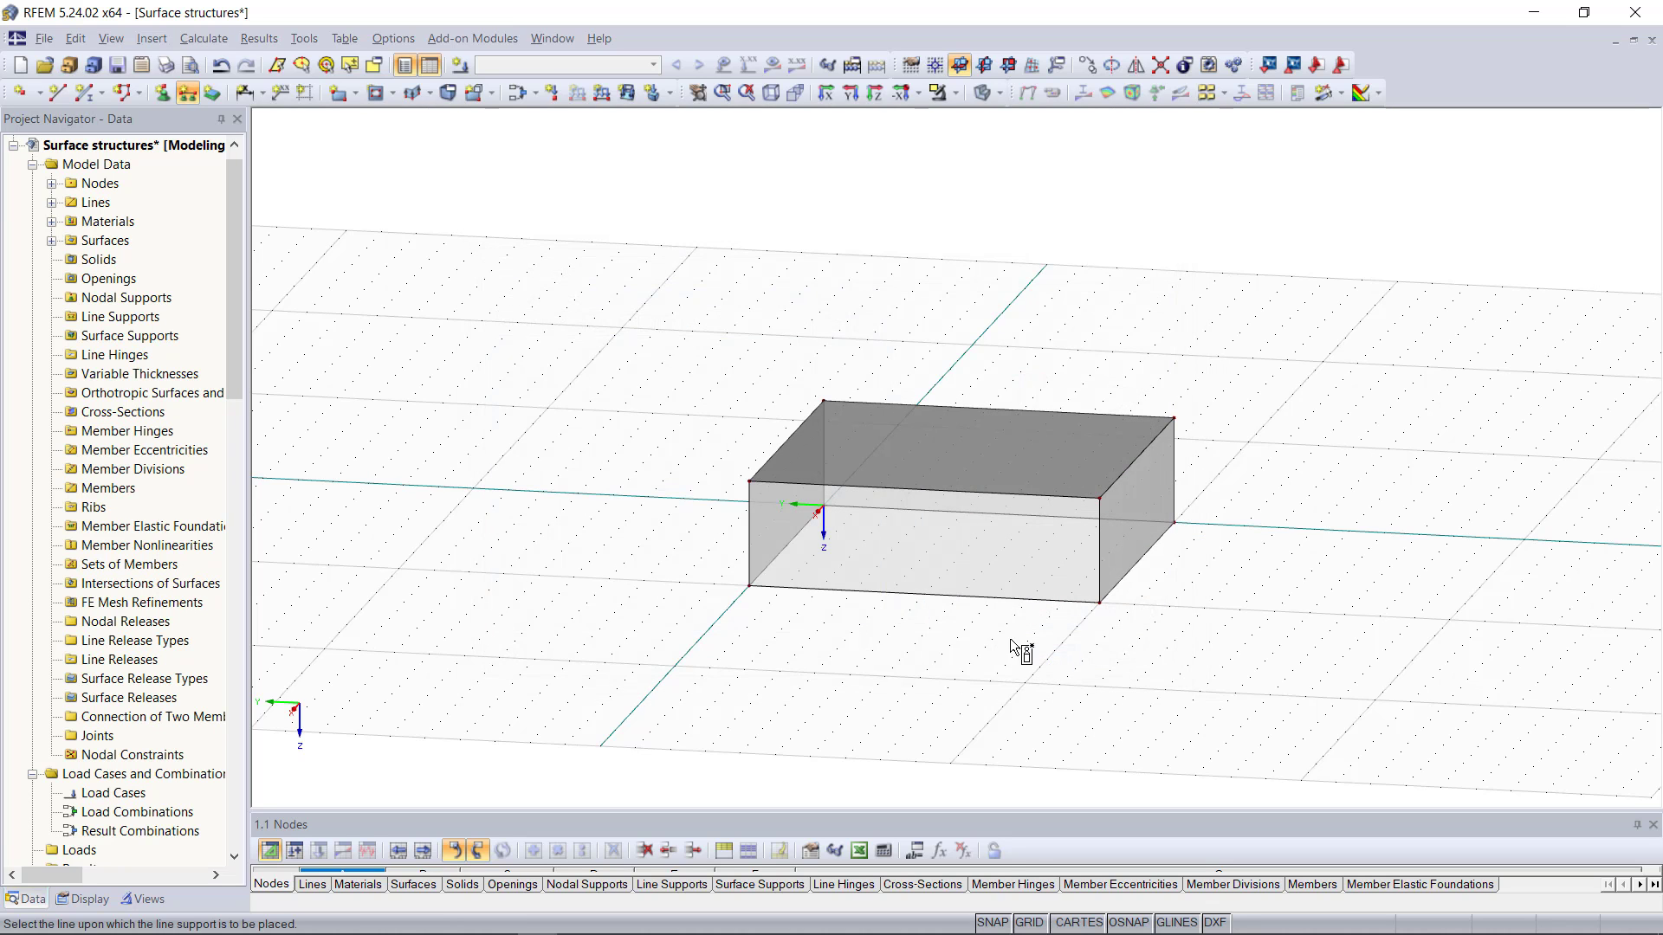
click(986, 597)
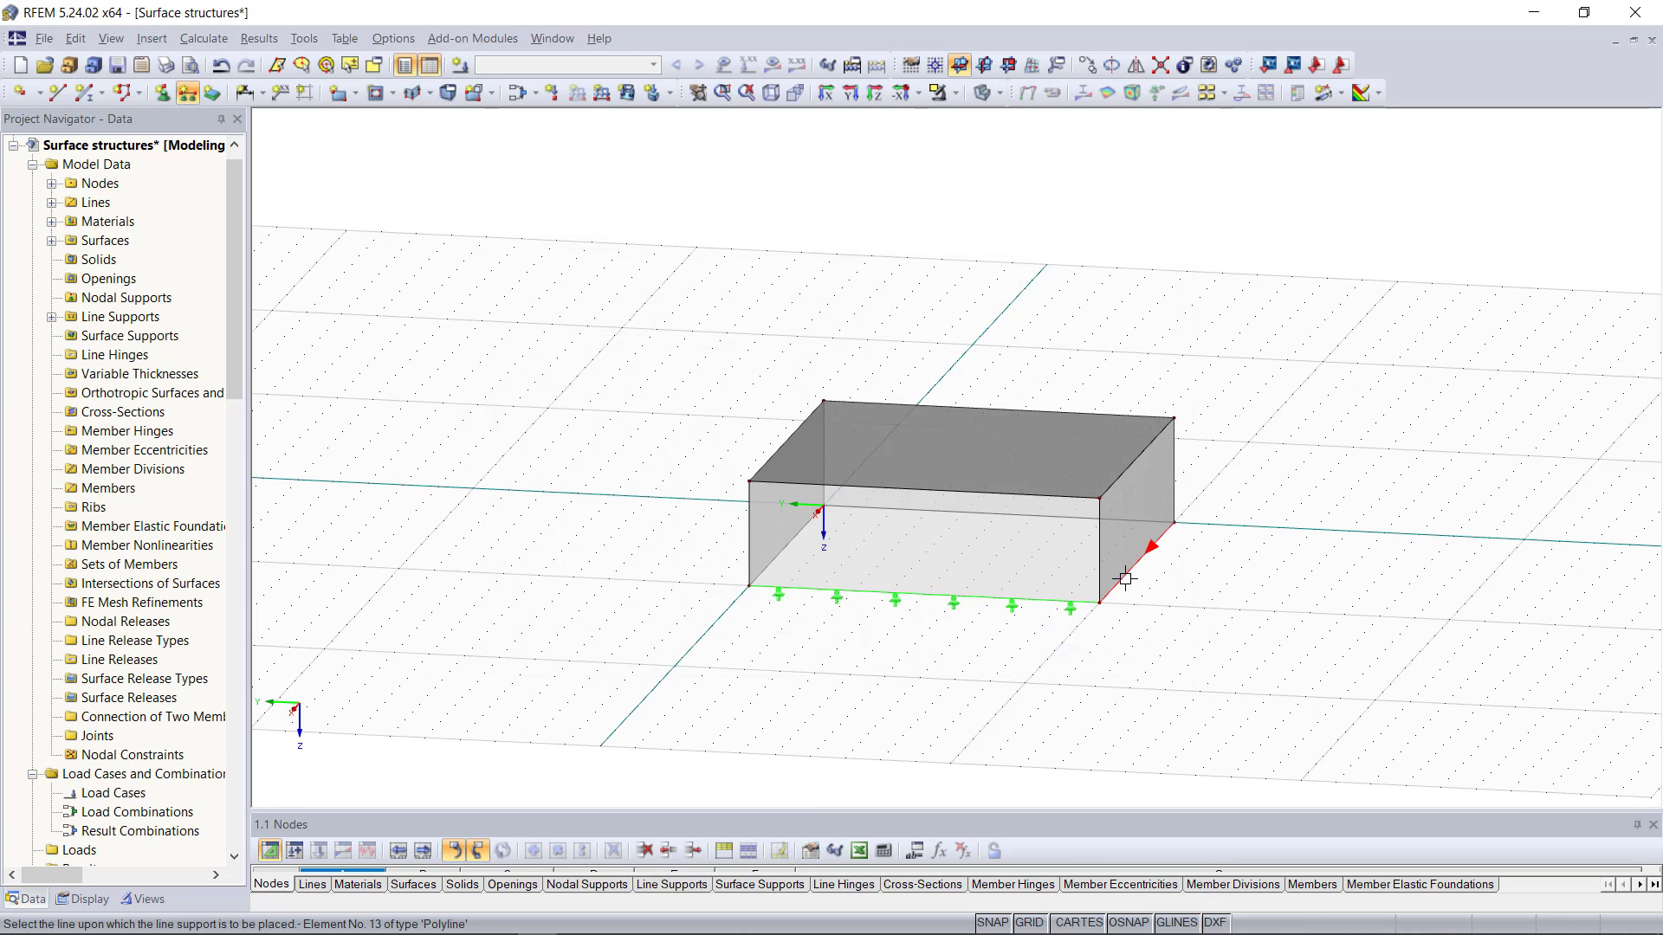
click(1125, 579)
click(925, 512)
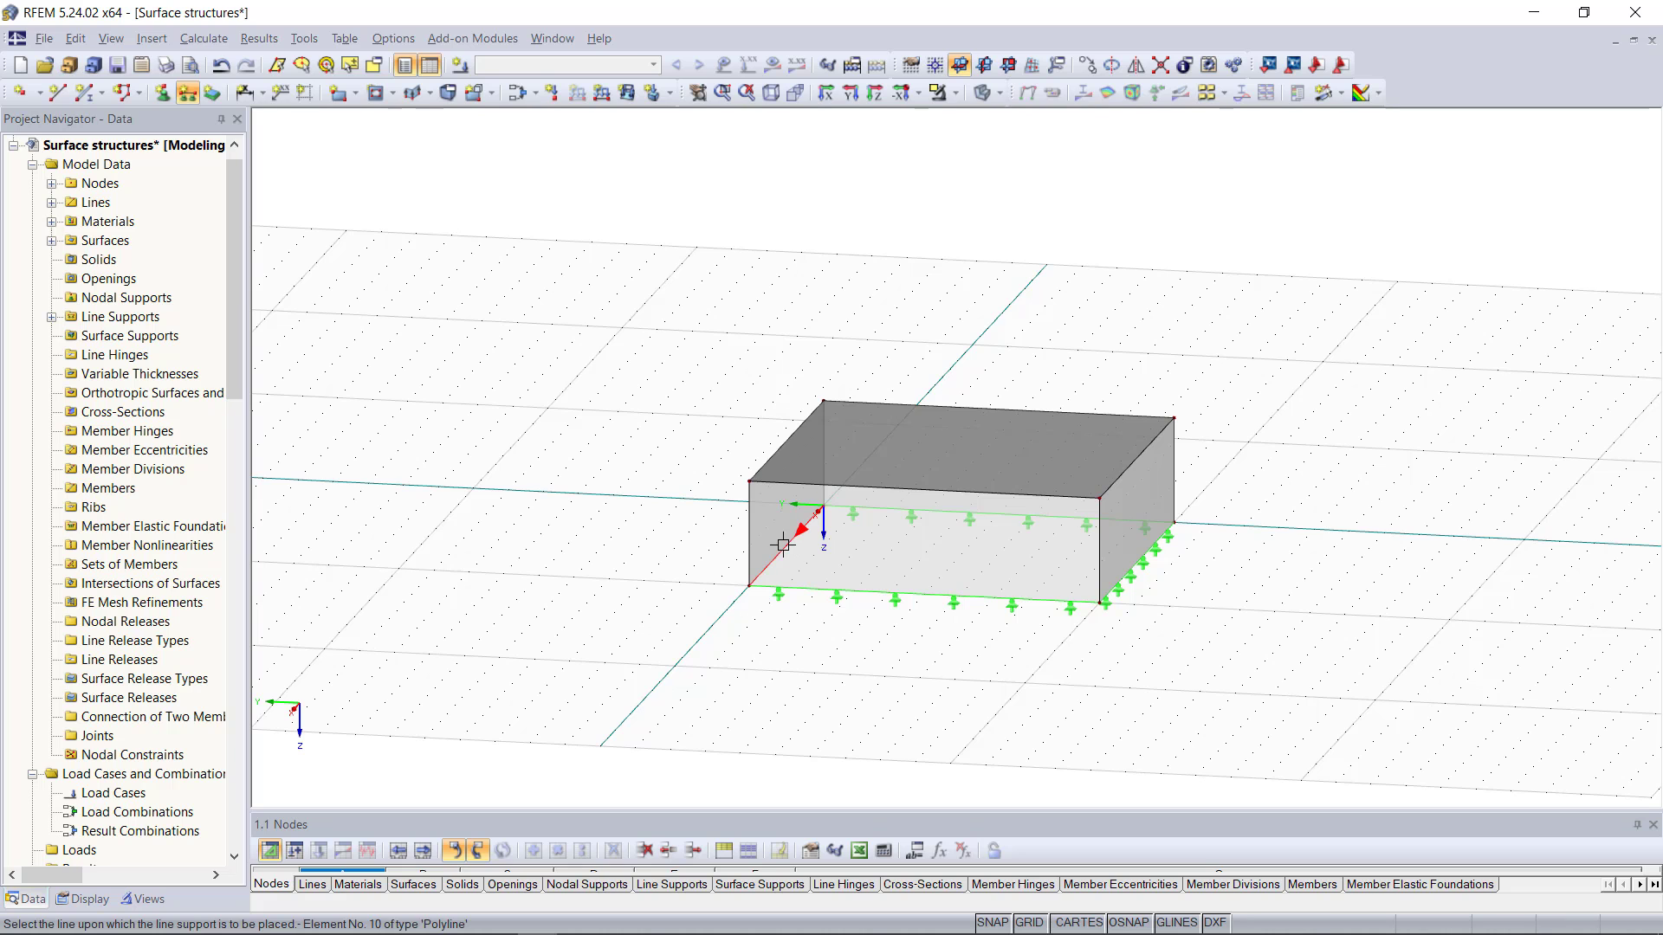
click(783, 545)
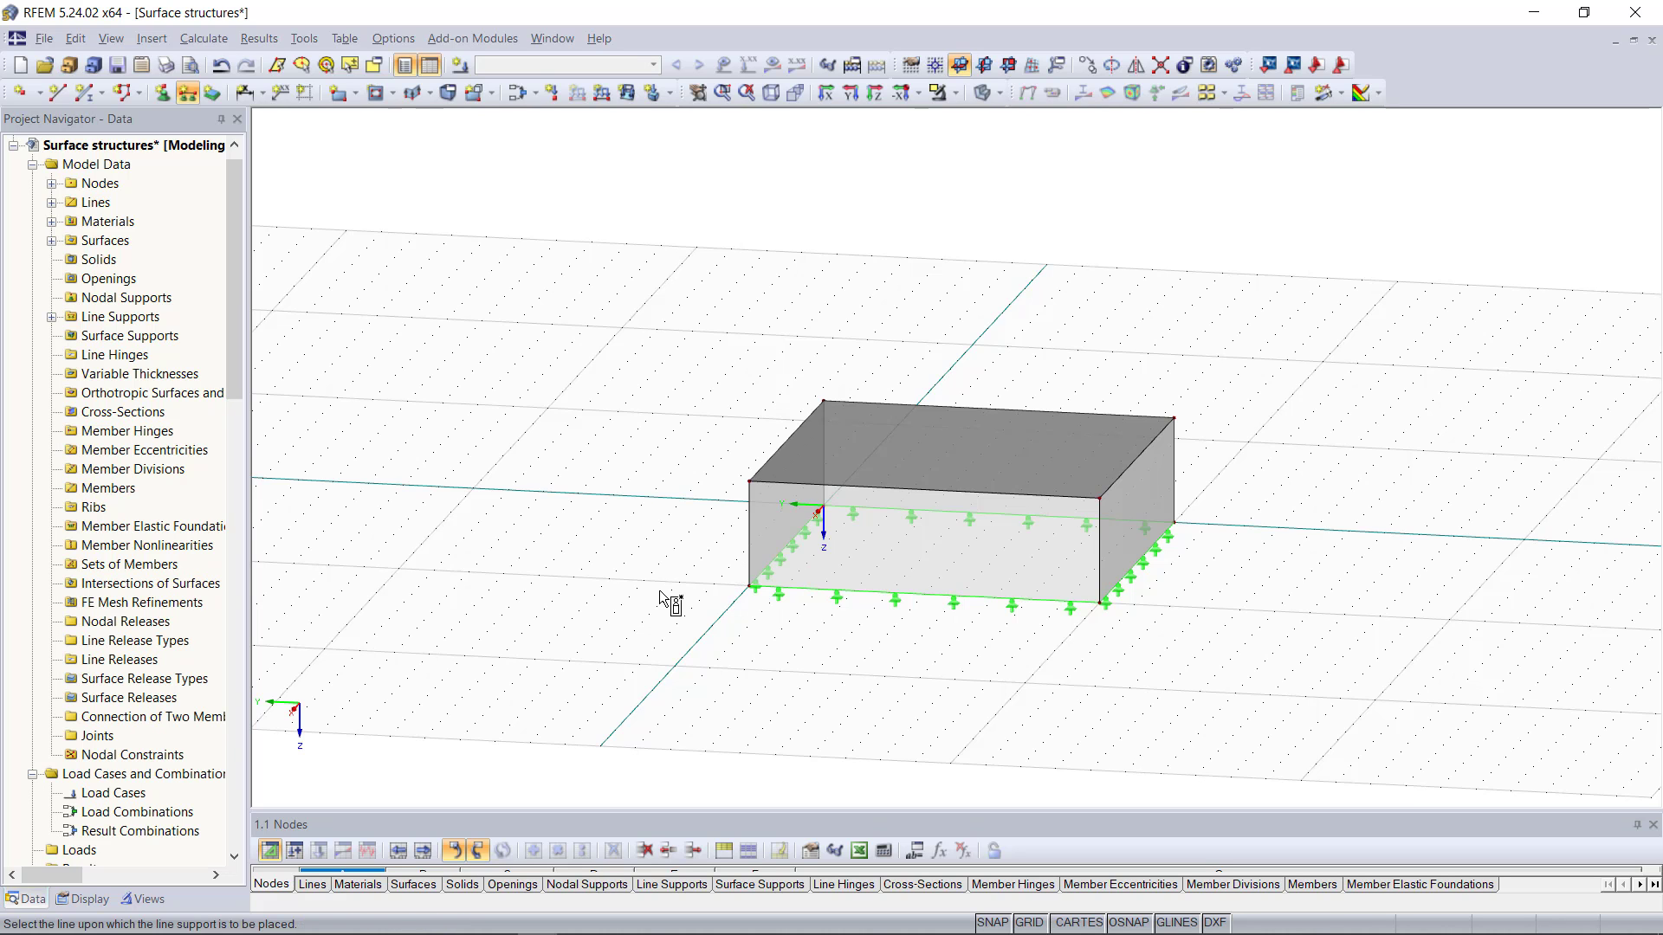
right_click(659, 590)
Step: Expand the solid model rendering options and show the surfaces as filled including thickness to inspect the slab and walls
ctrl+middle_drag(1190, 641, 1010, 653)
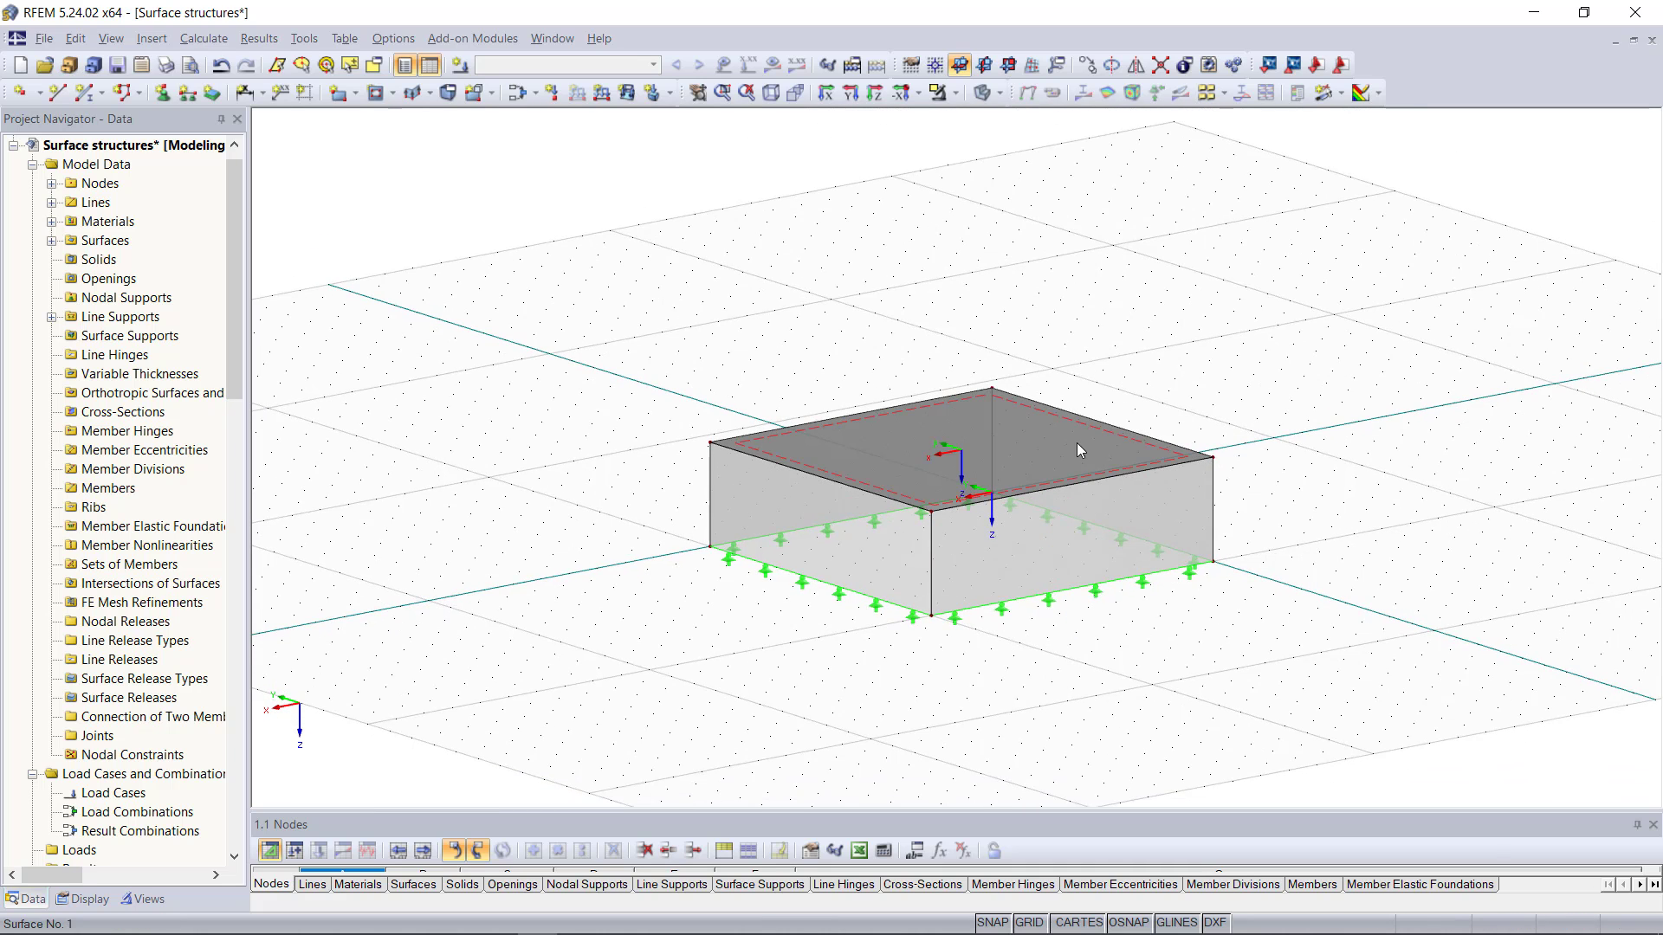
scroll(850, 657, up, 1)
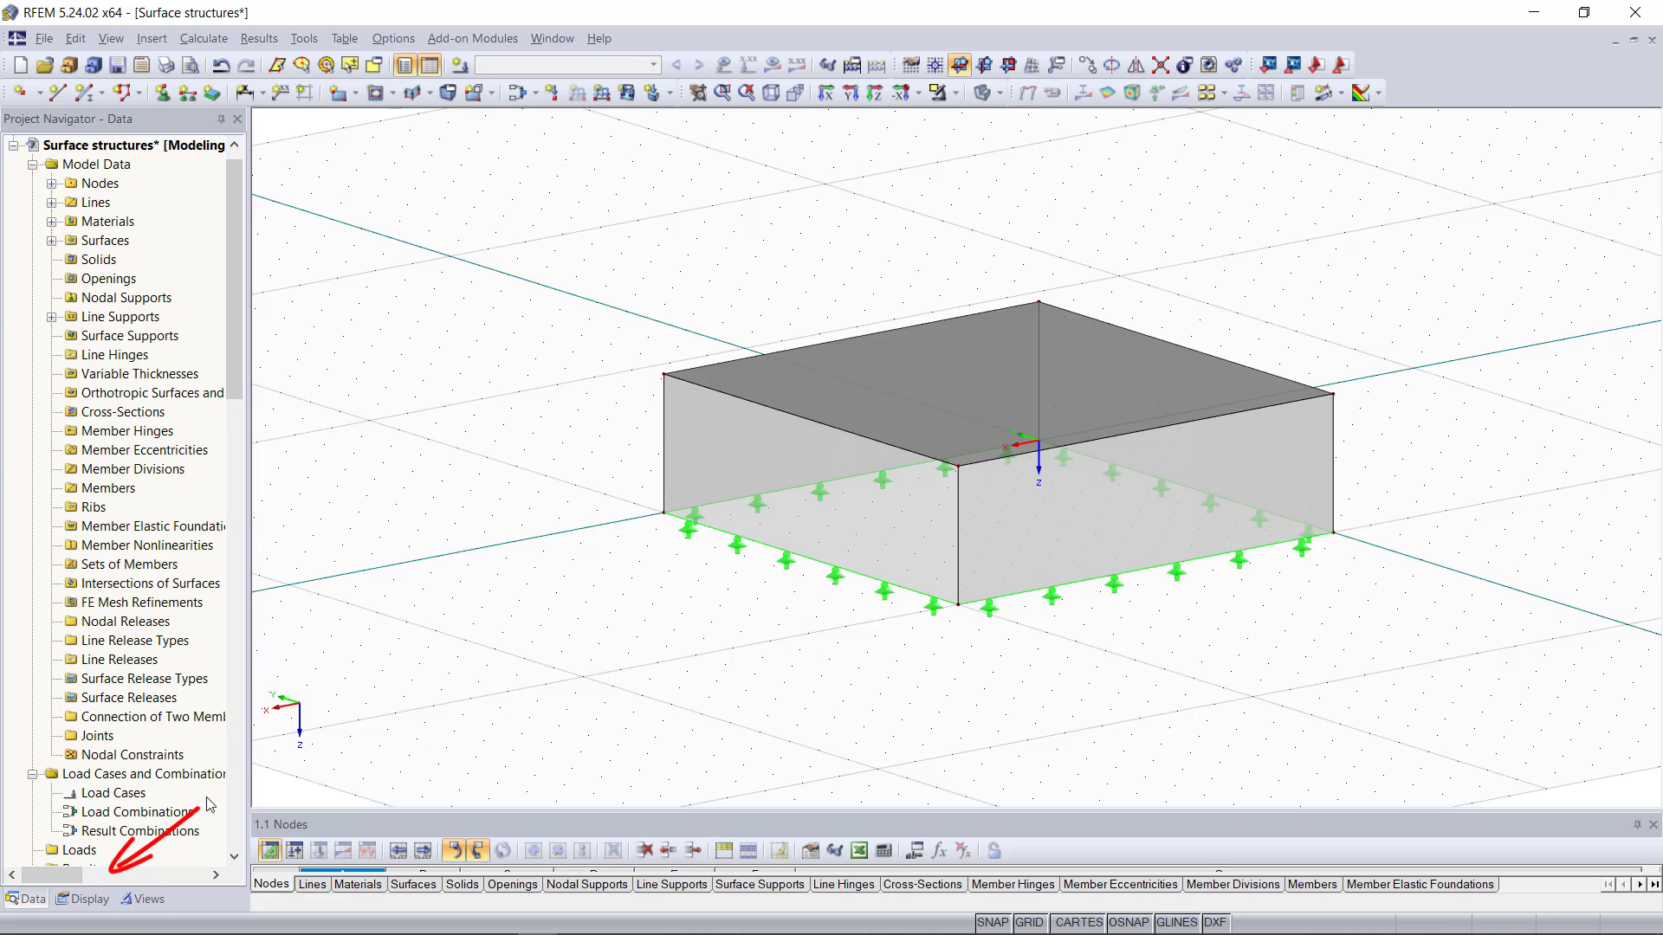
click(86, 899)
scroll(158, 752, down, 7)
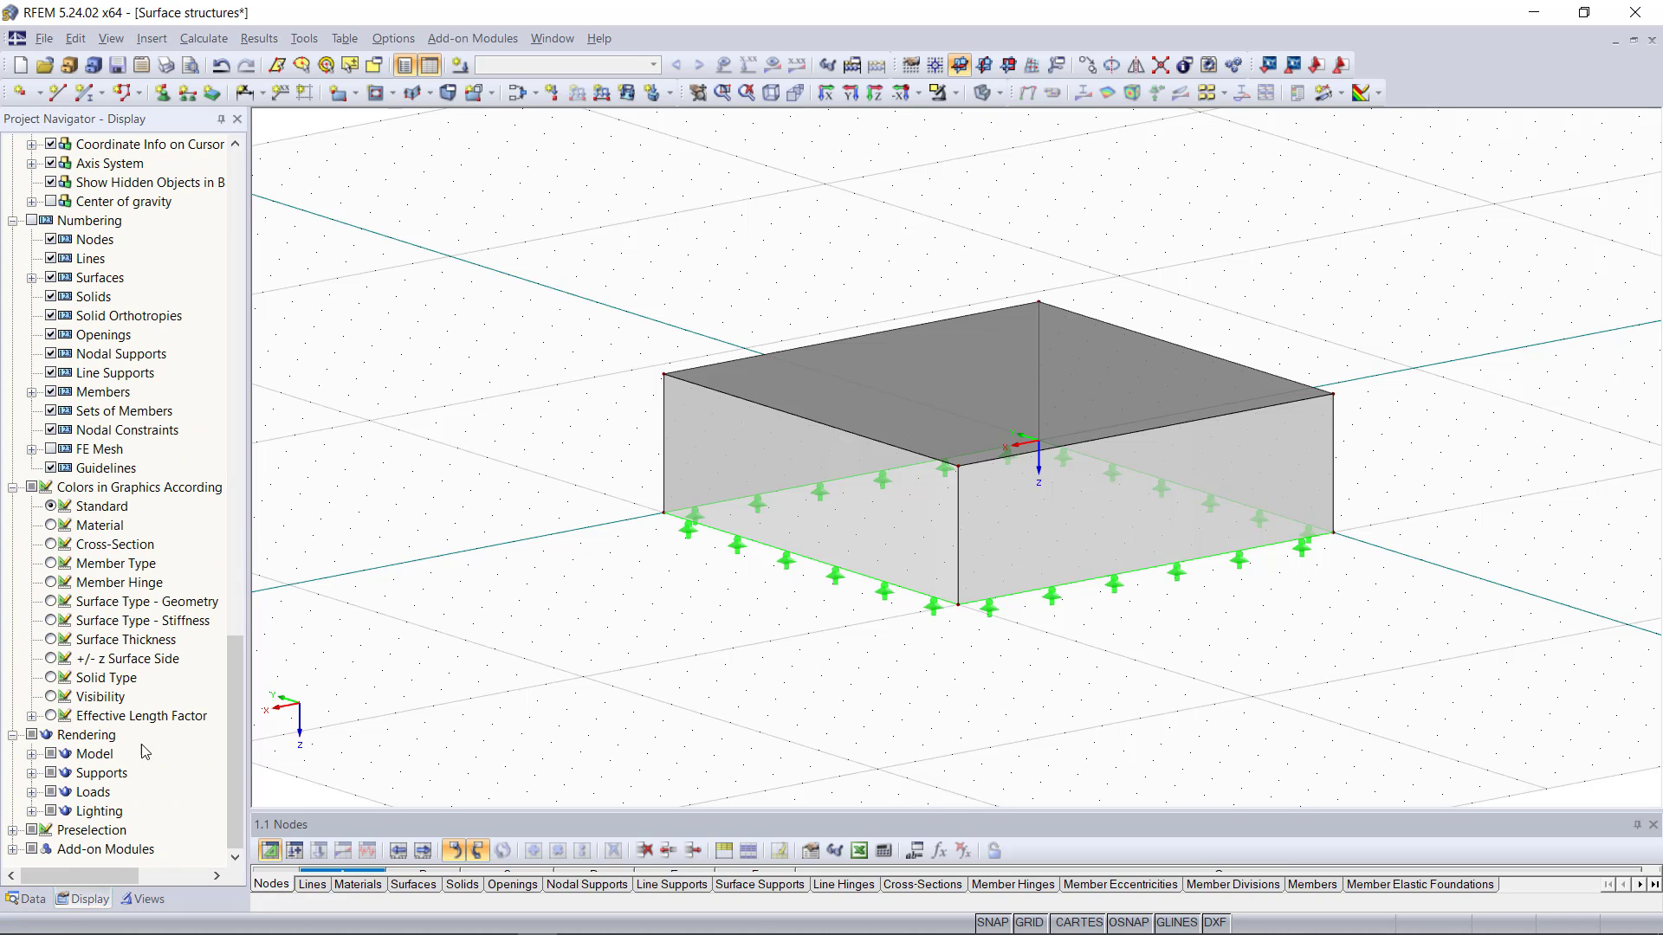
click(32, 757)
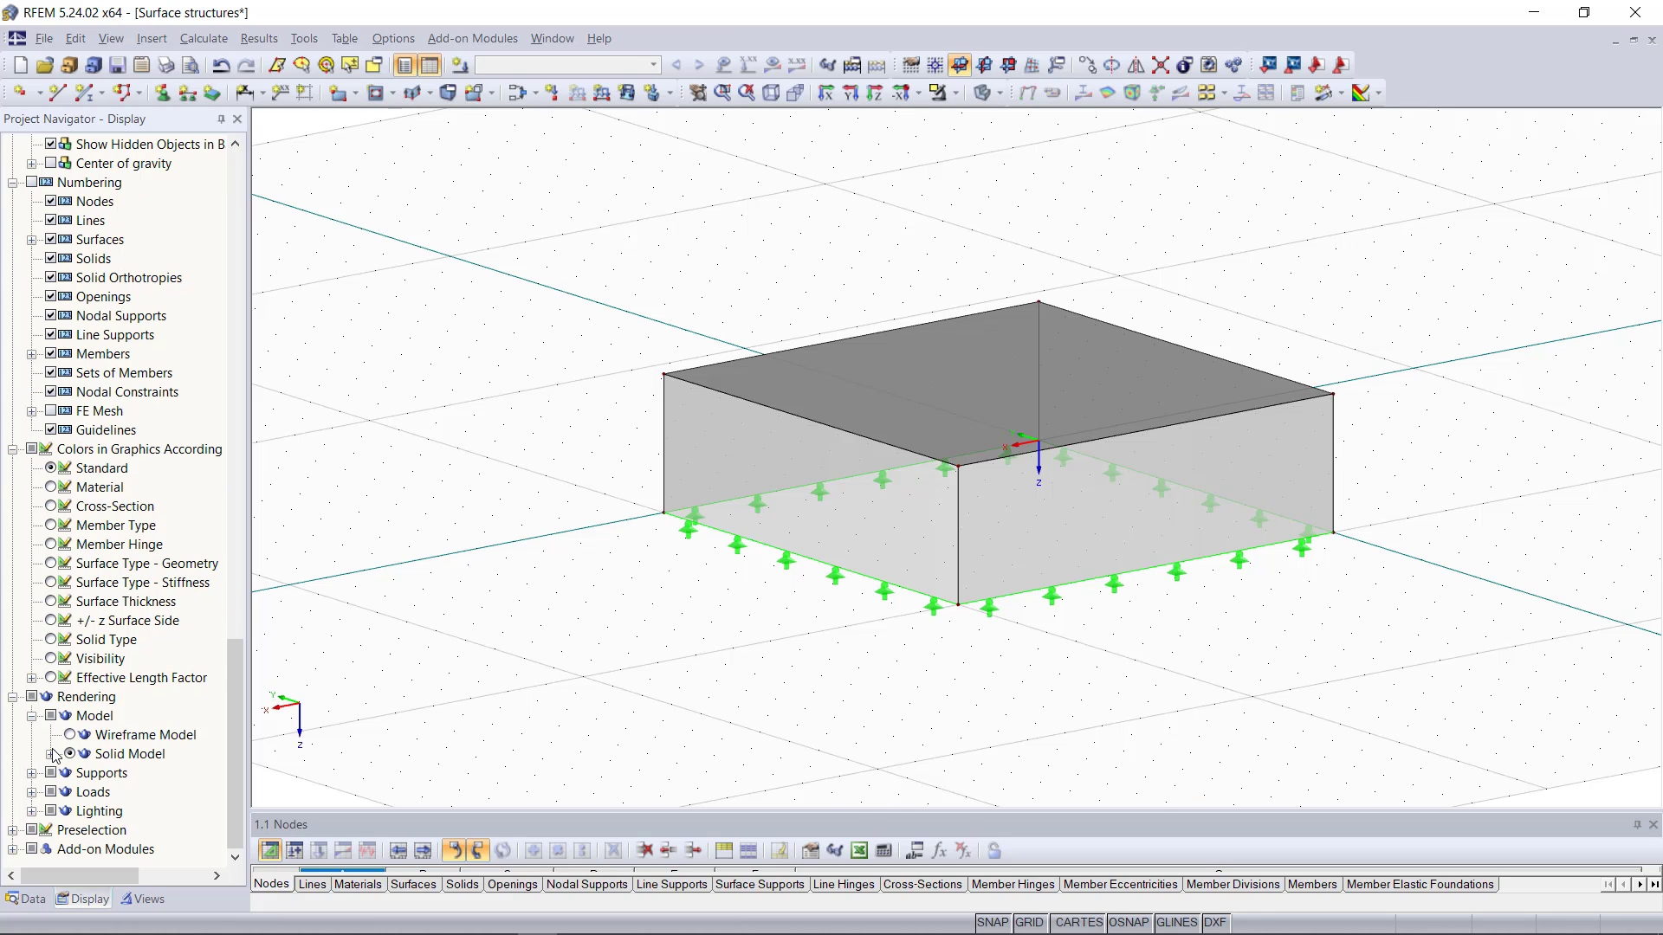
click(51, 754)
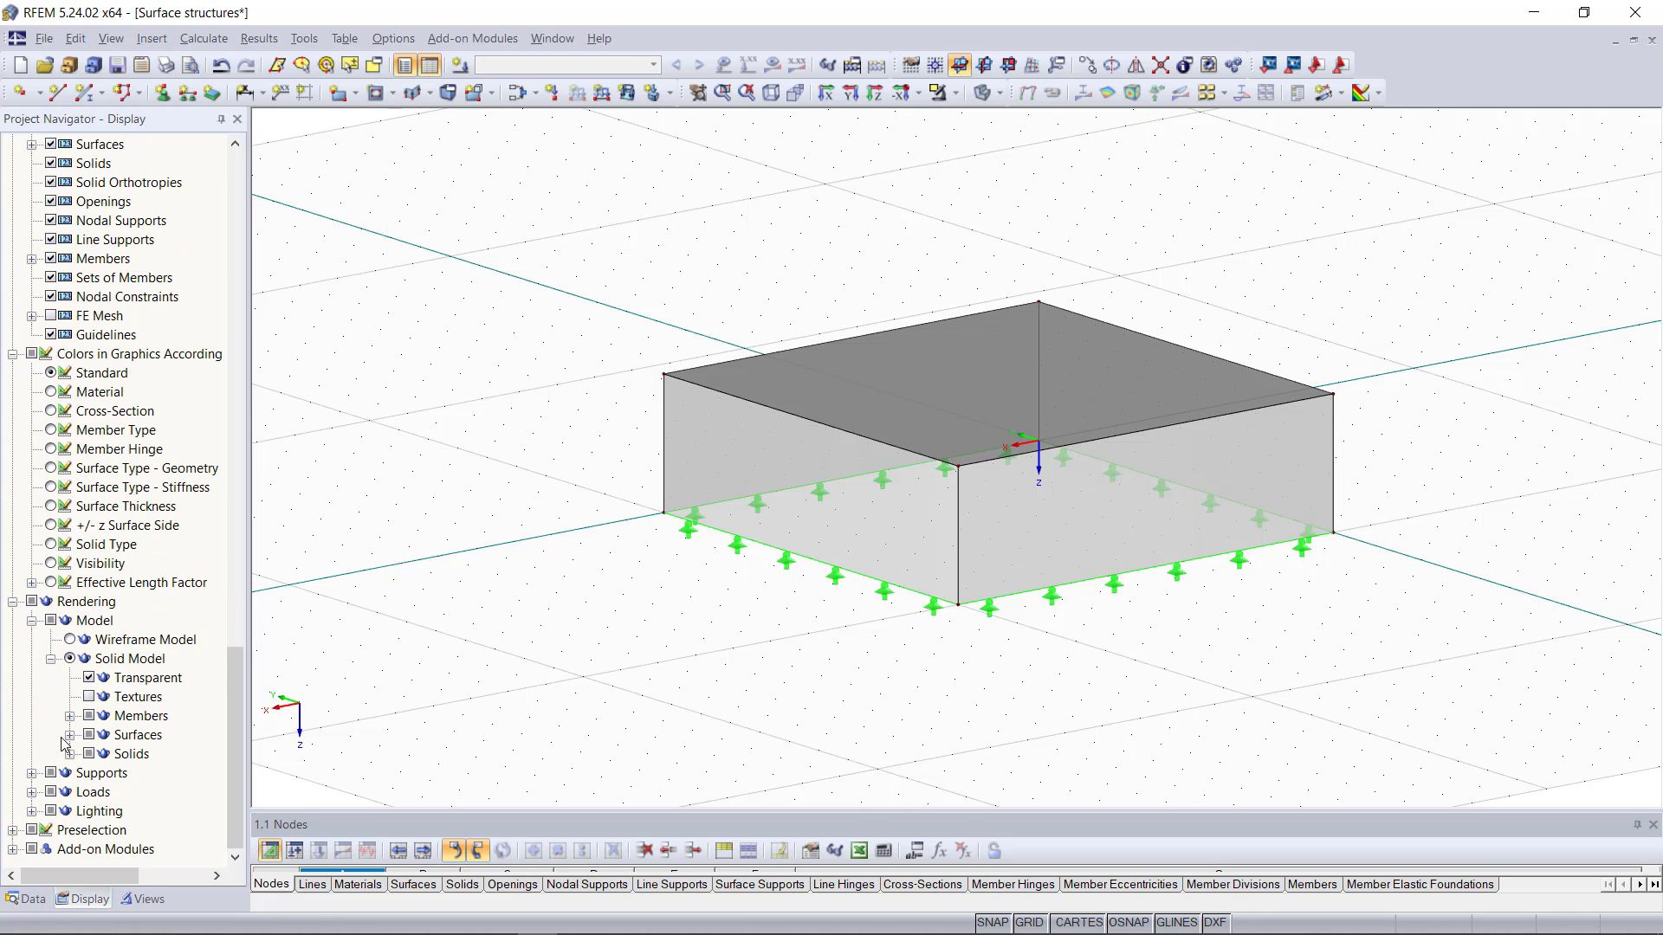
click(69, 735)
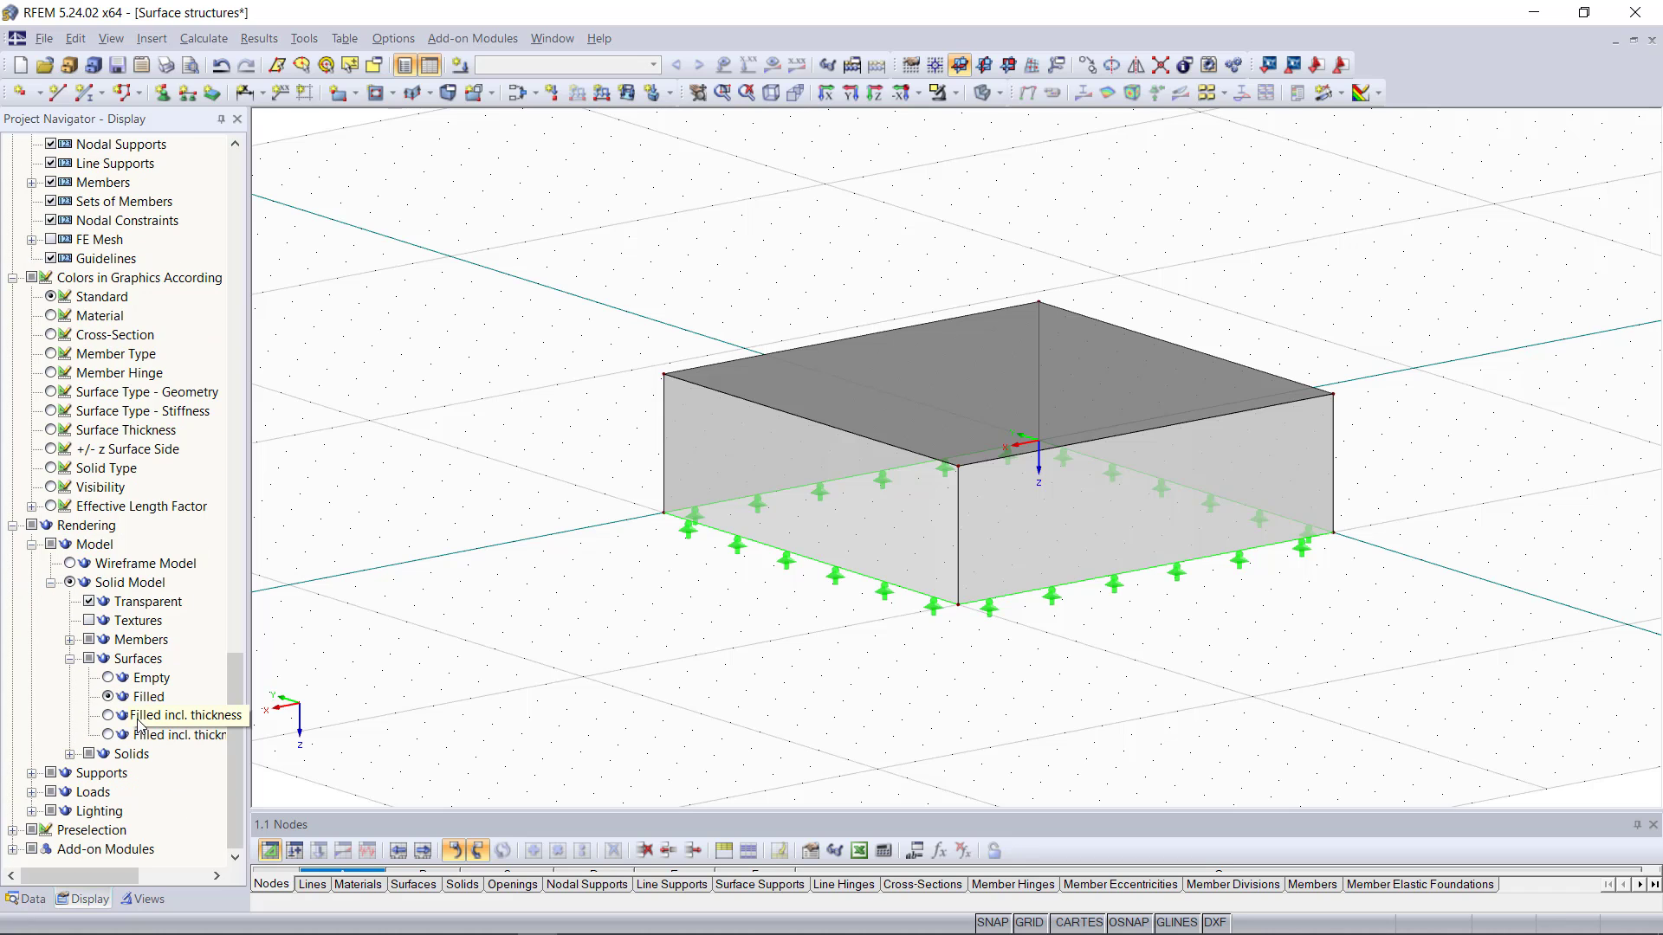
click(109, 715)
scroll(952, 478, up, 2)
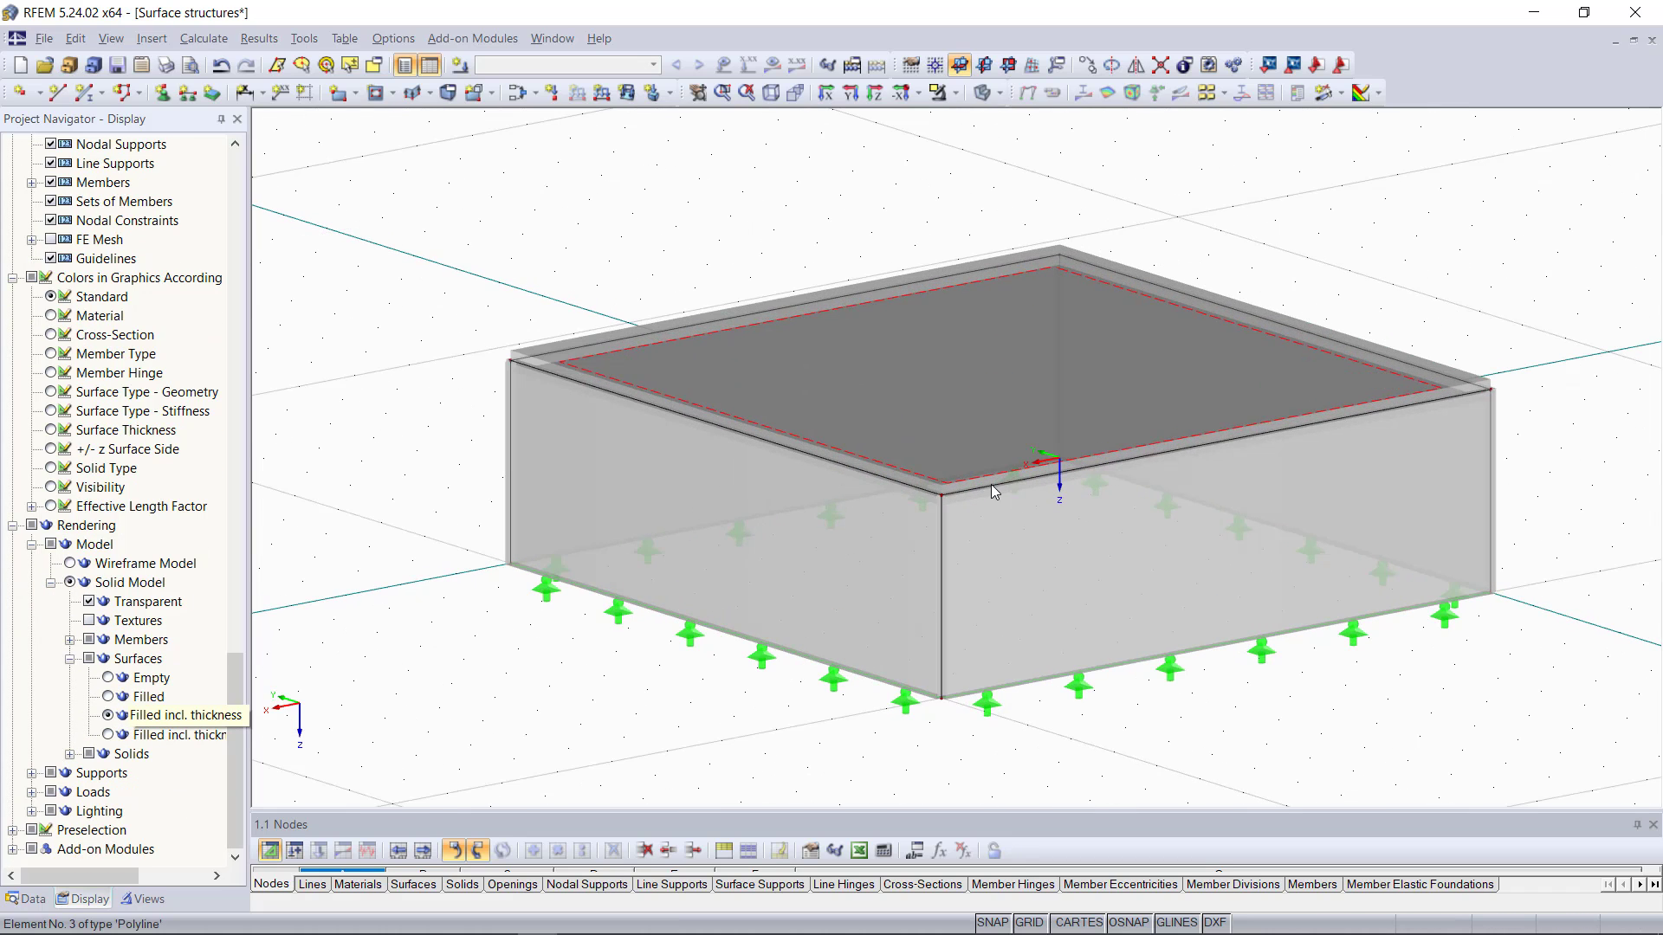
scroll(958, 552, down, 3)
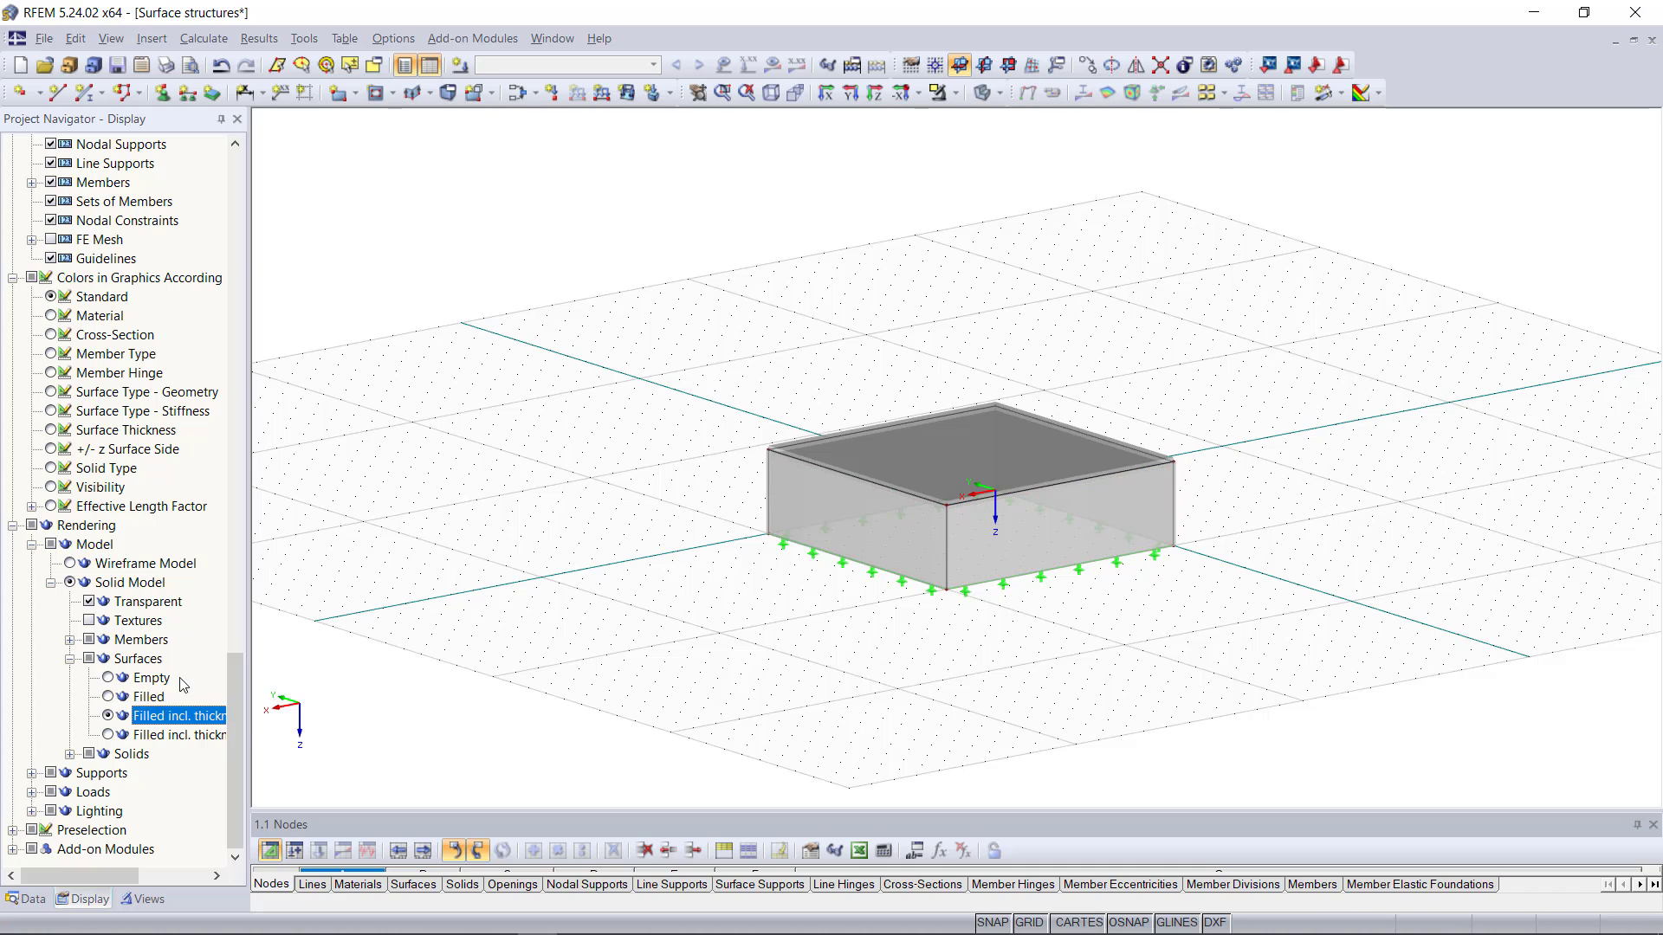
Step: Restore the plain Filled rendering of the surfaces and return to the model data navigator
click(117, 700)
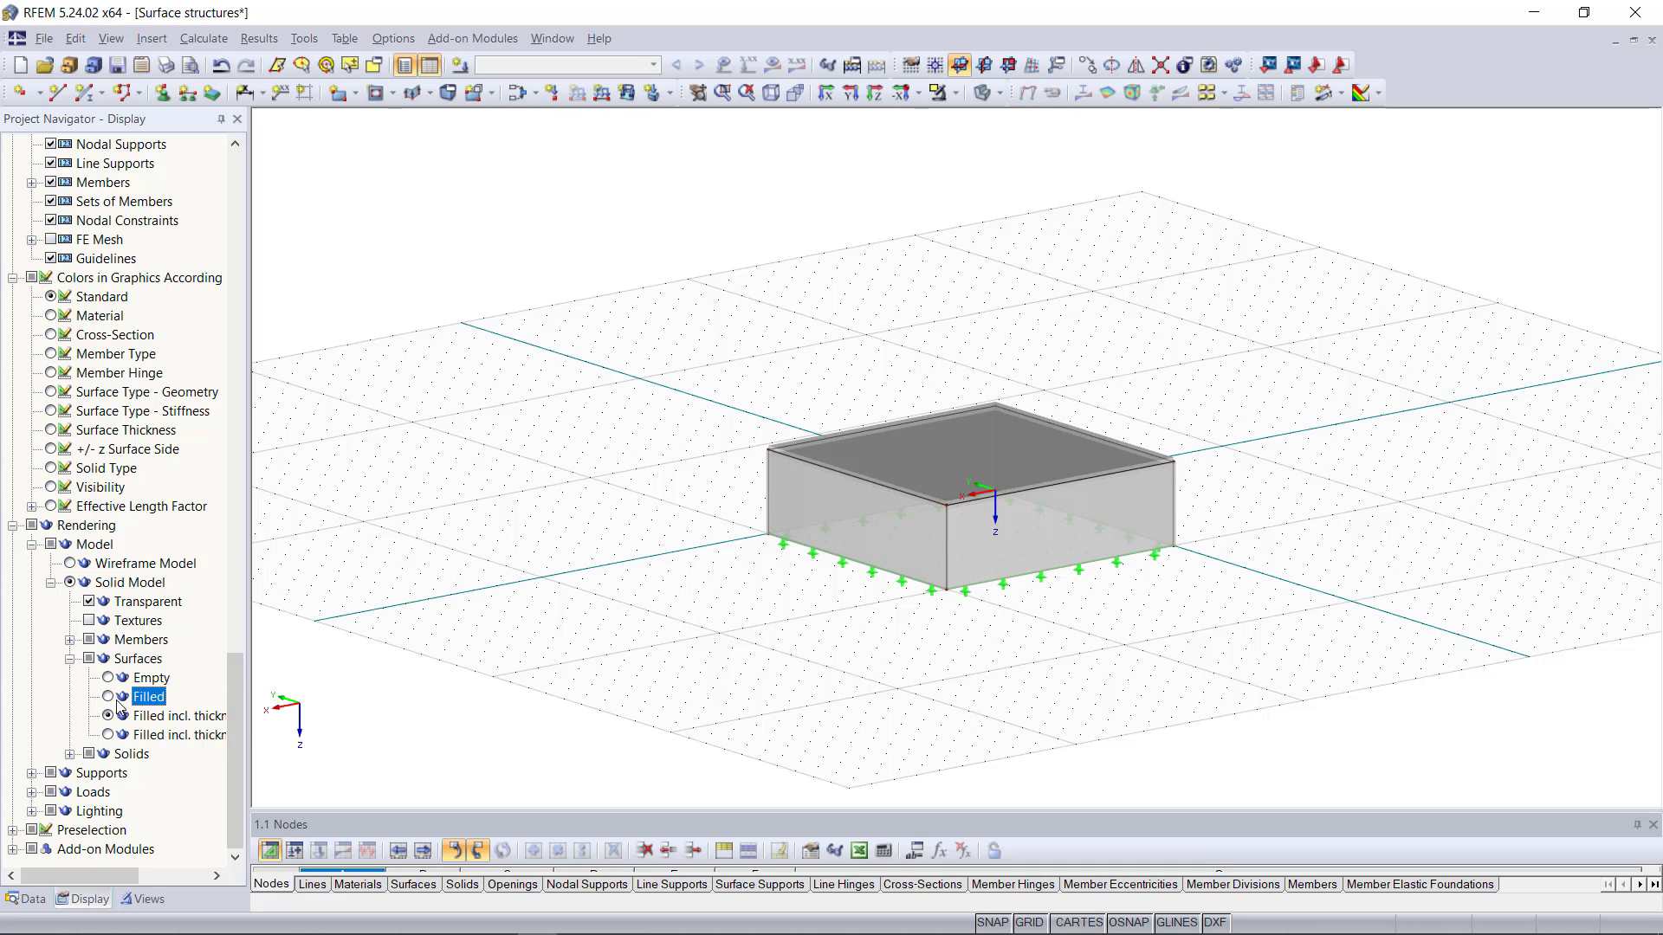
click(109, 698)
click(27, 899)
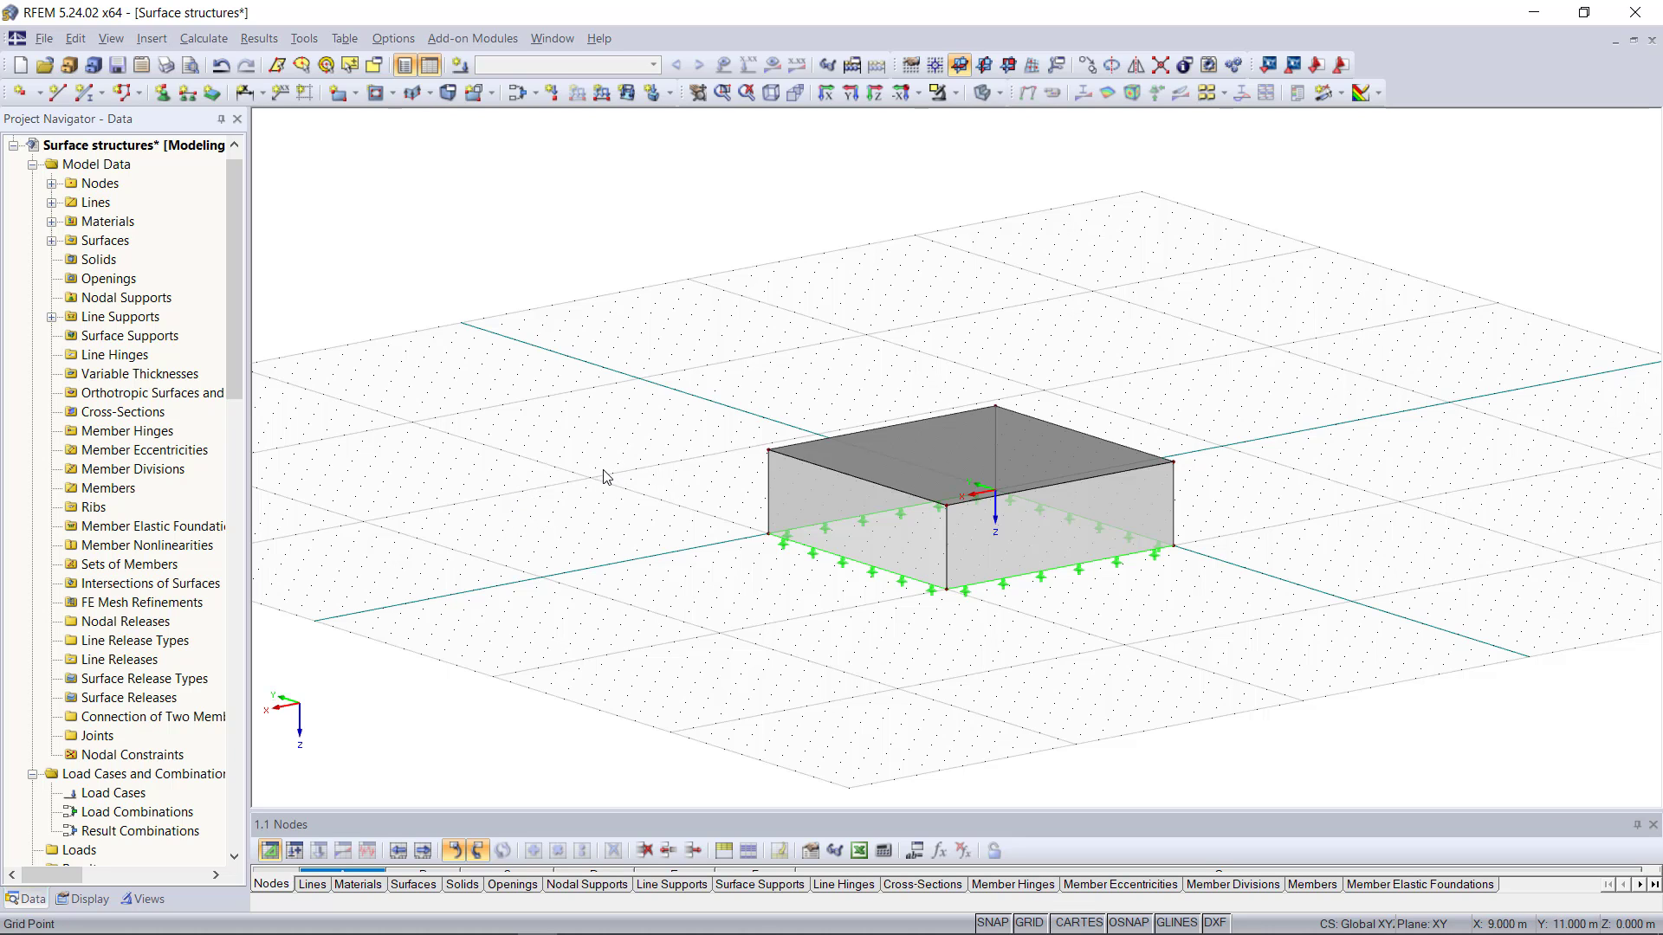
Step: Split the top slab surface into four equal parts with 1 division at 0.5000 in each direction
mouse_move(785, 617)
ctrl+middle_down()
mouse_move(950, 617)
mouse_move(791, 616)
ctrl+middle_up()
scroll(849, 604, up, 1)
scroll(924, 600, up, 2)
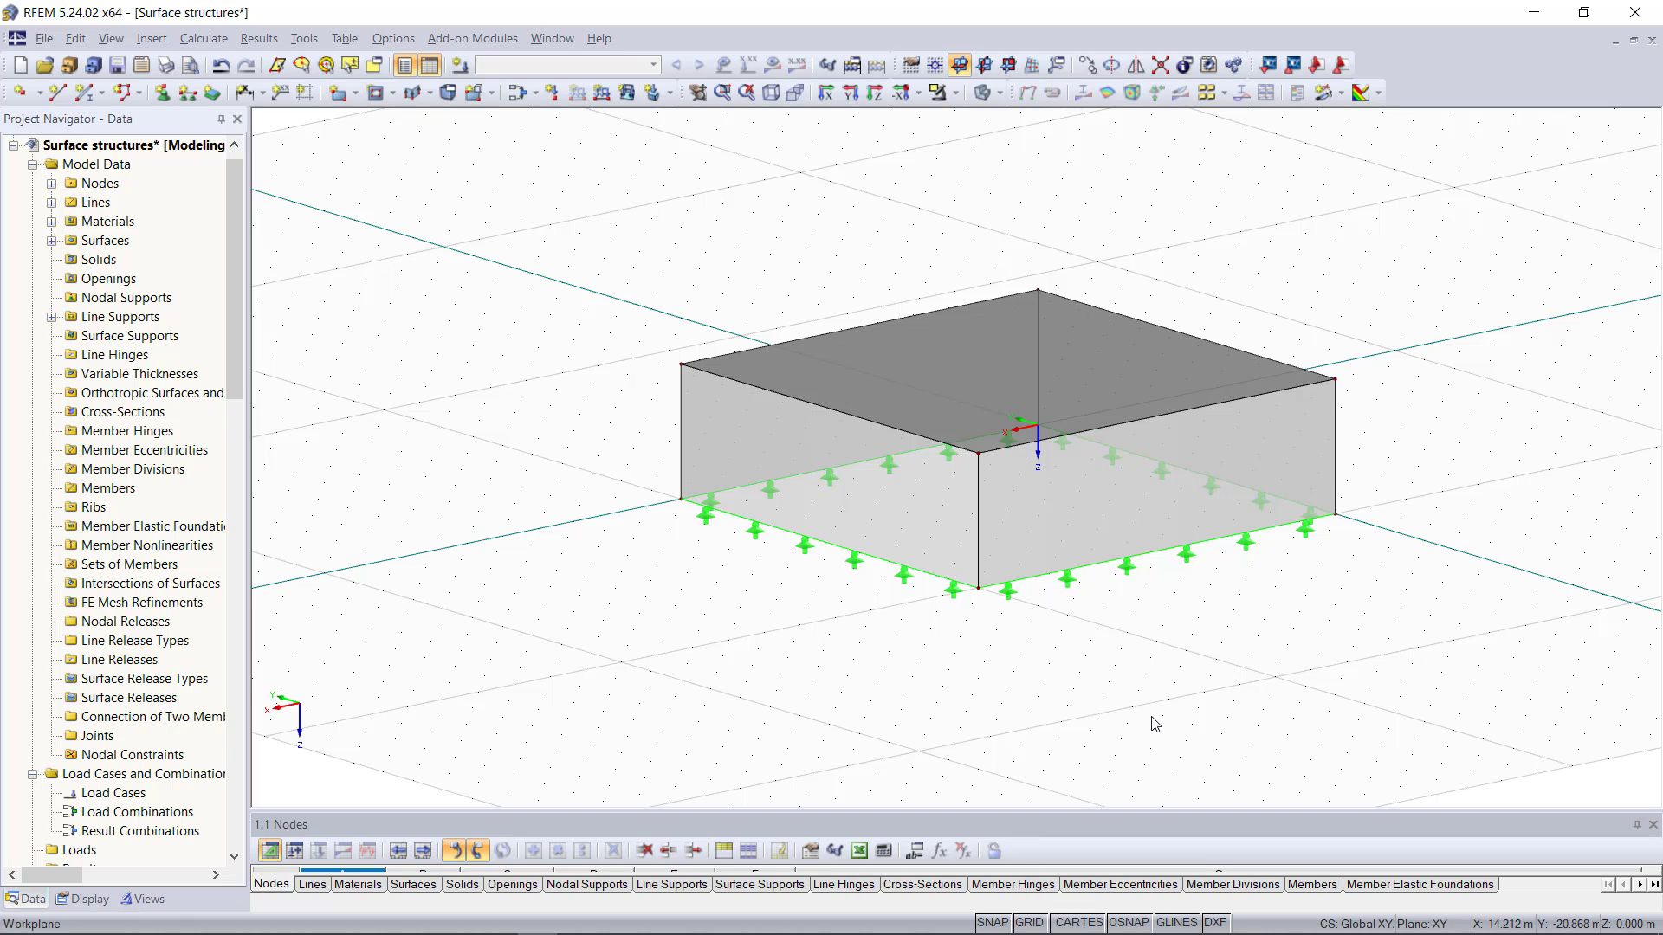
right_click(979, 398)
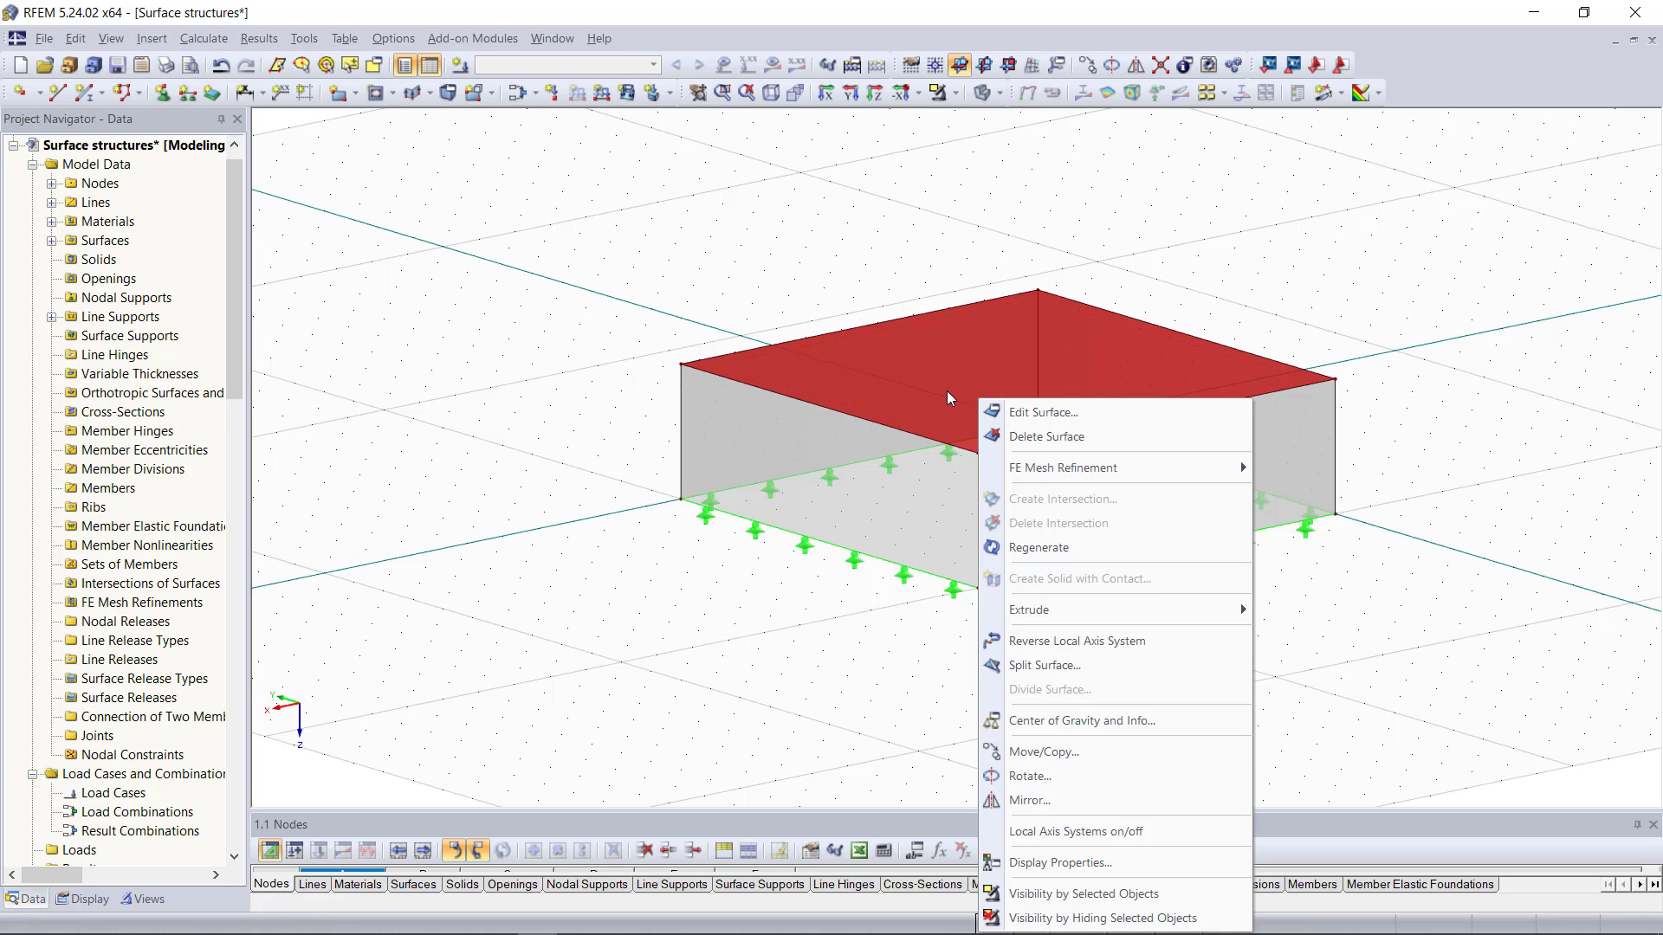
click(1065, 667)
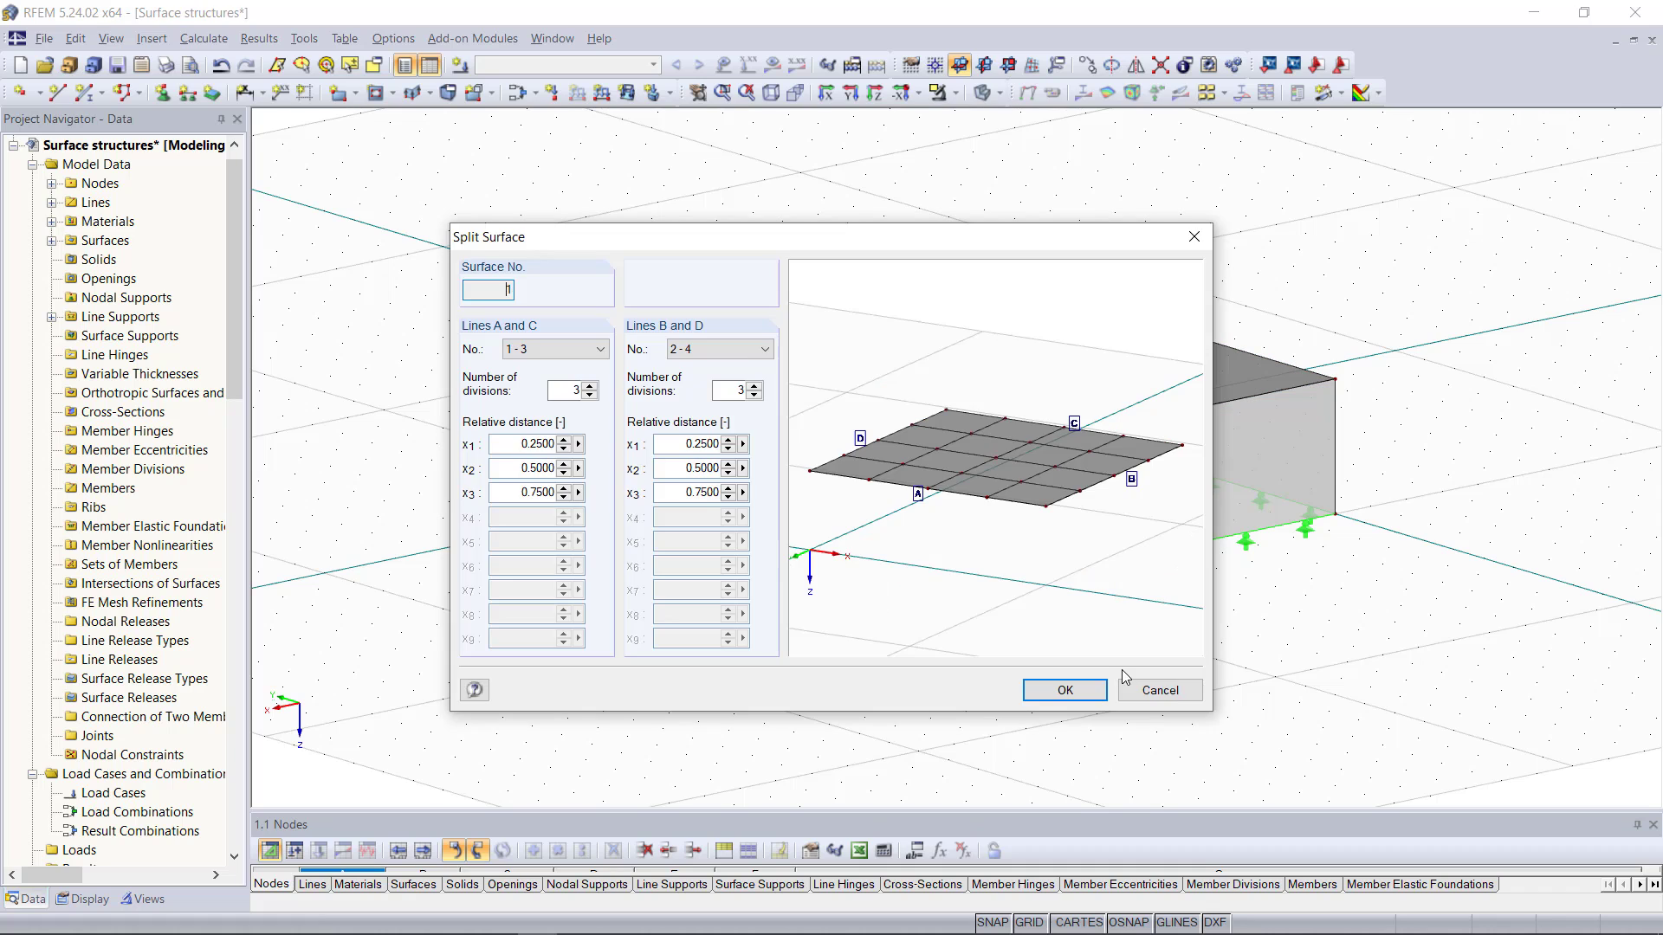
double_click(561, 392)
text(1)
double_click(741, 390)
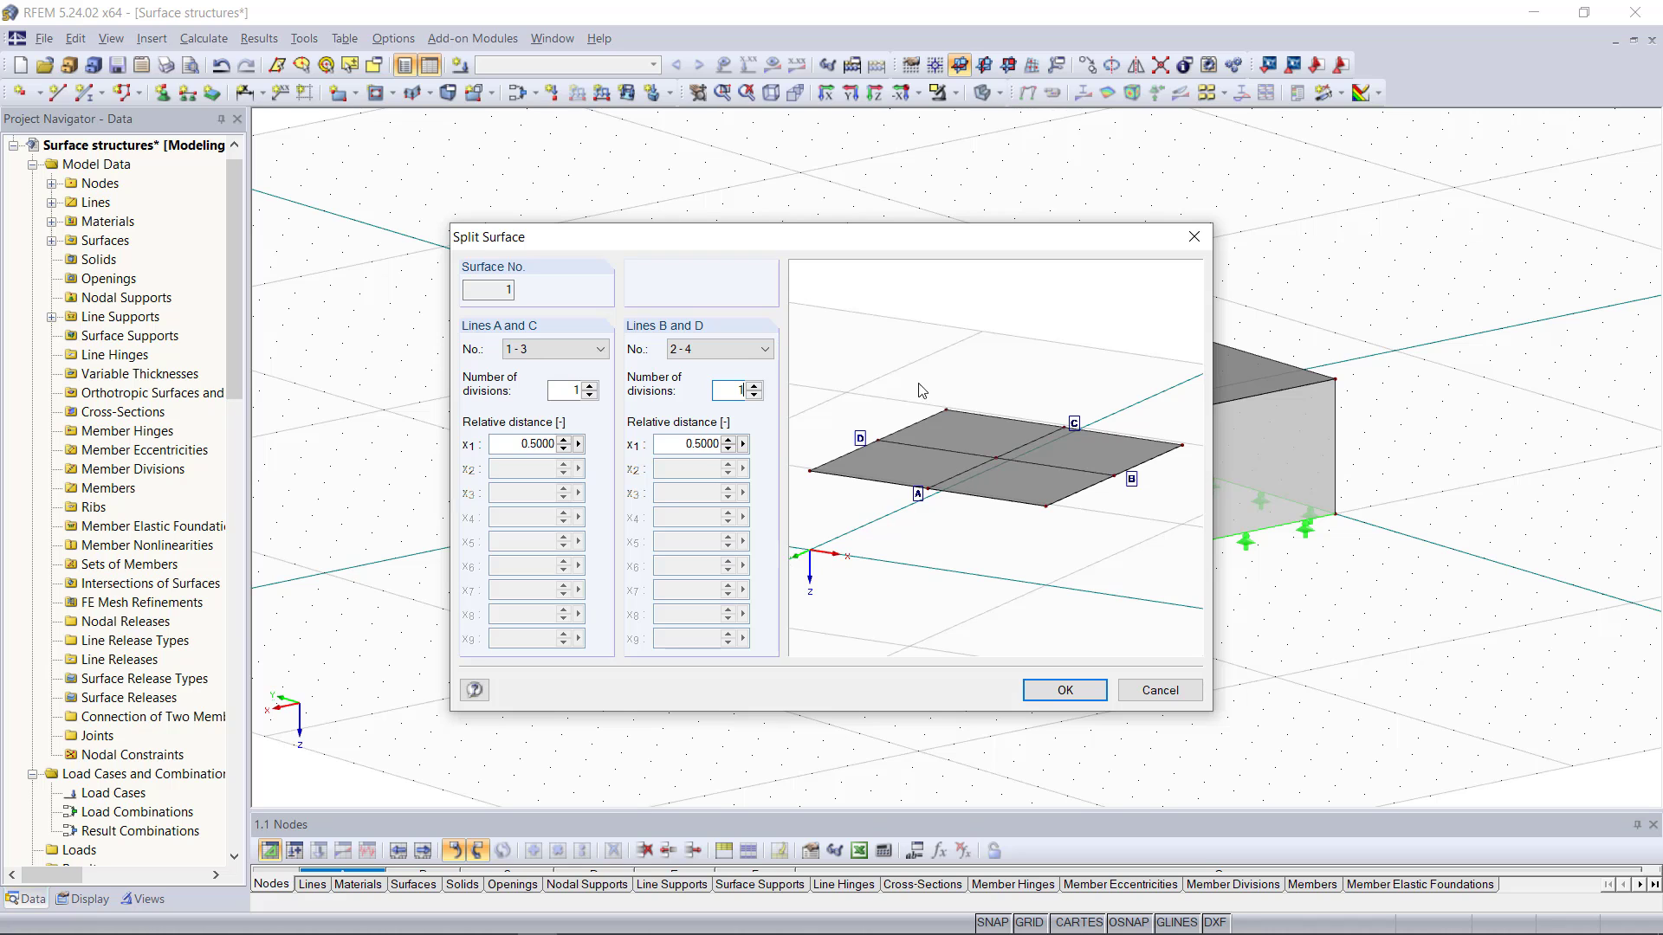
click(1070, 681)
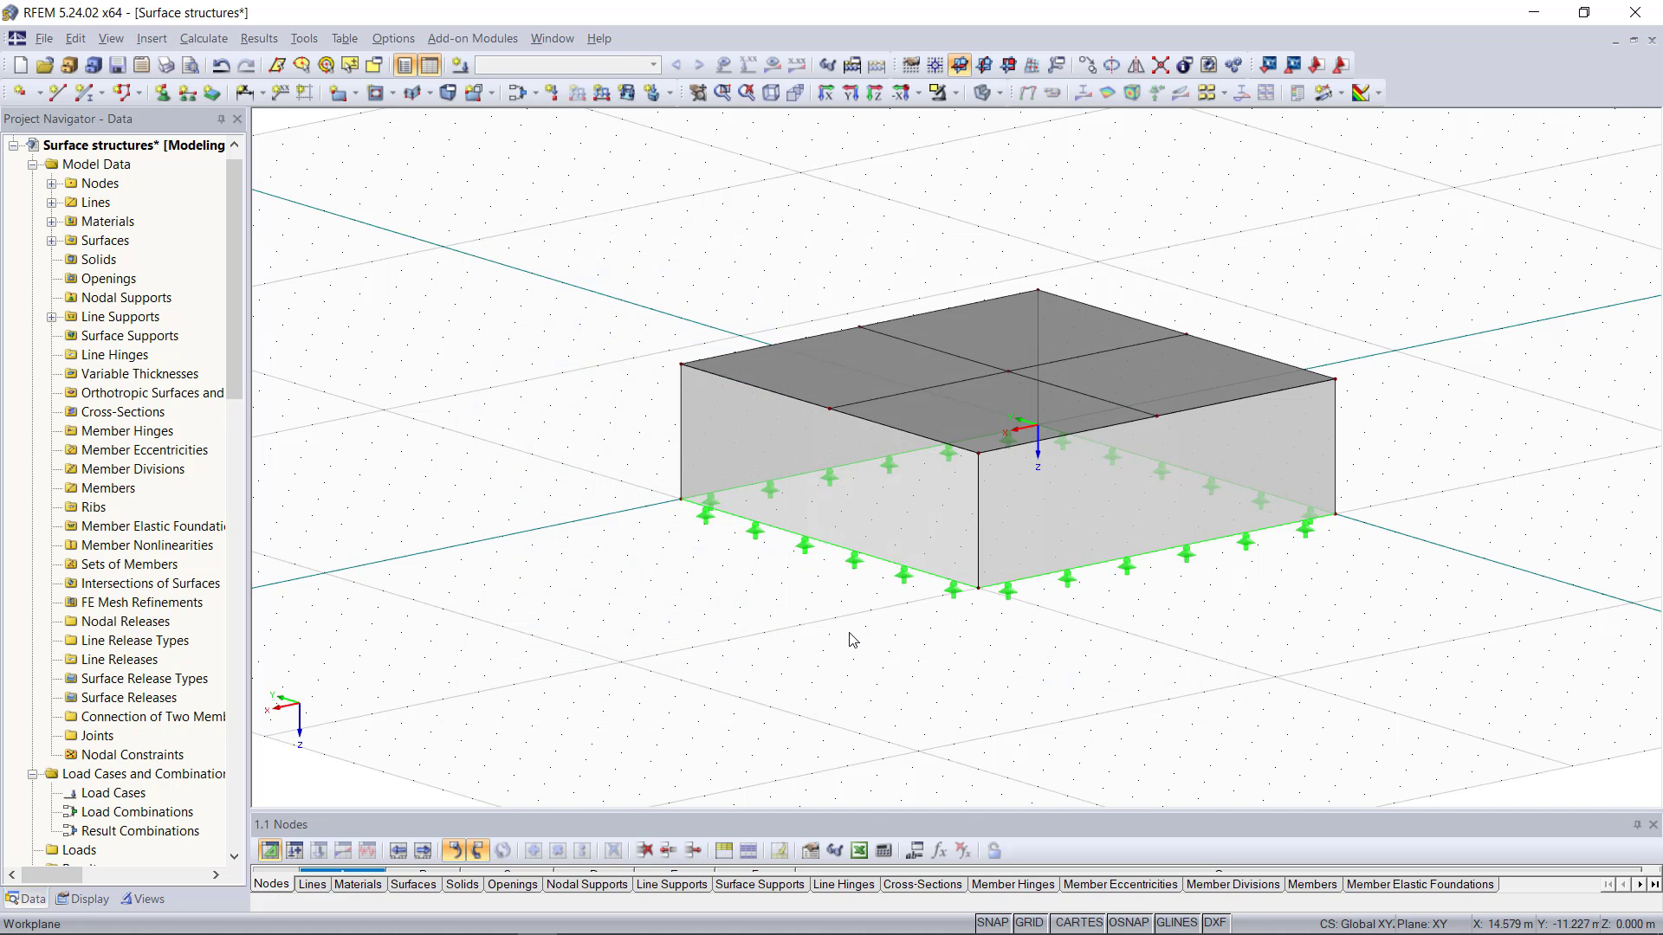
Step: Set up a new member with a Rectangle 300/300 cross-section in Concrete C30/37
ctrl+middle_drag(851, 637, 921, 632)
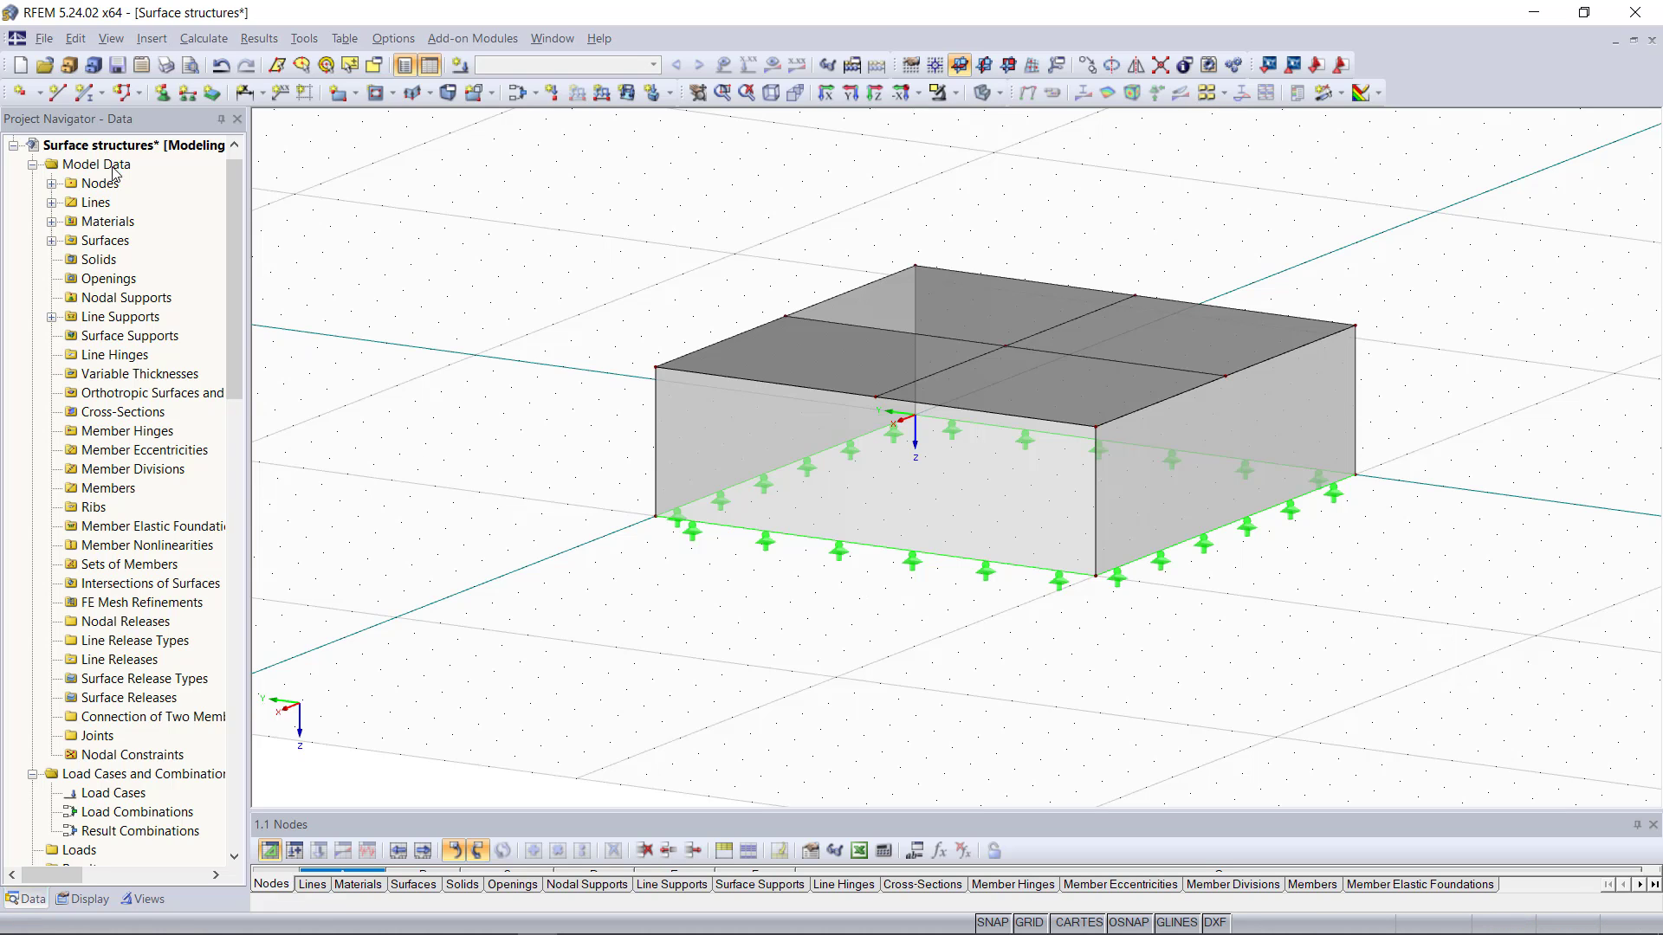
click(84, 93)
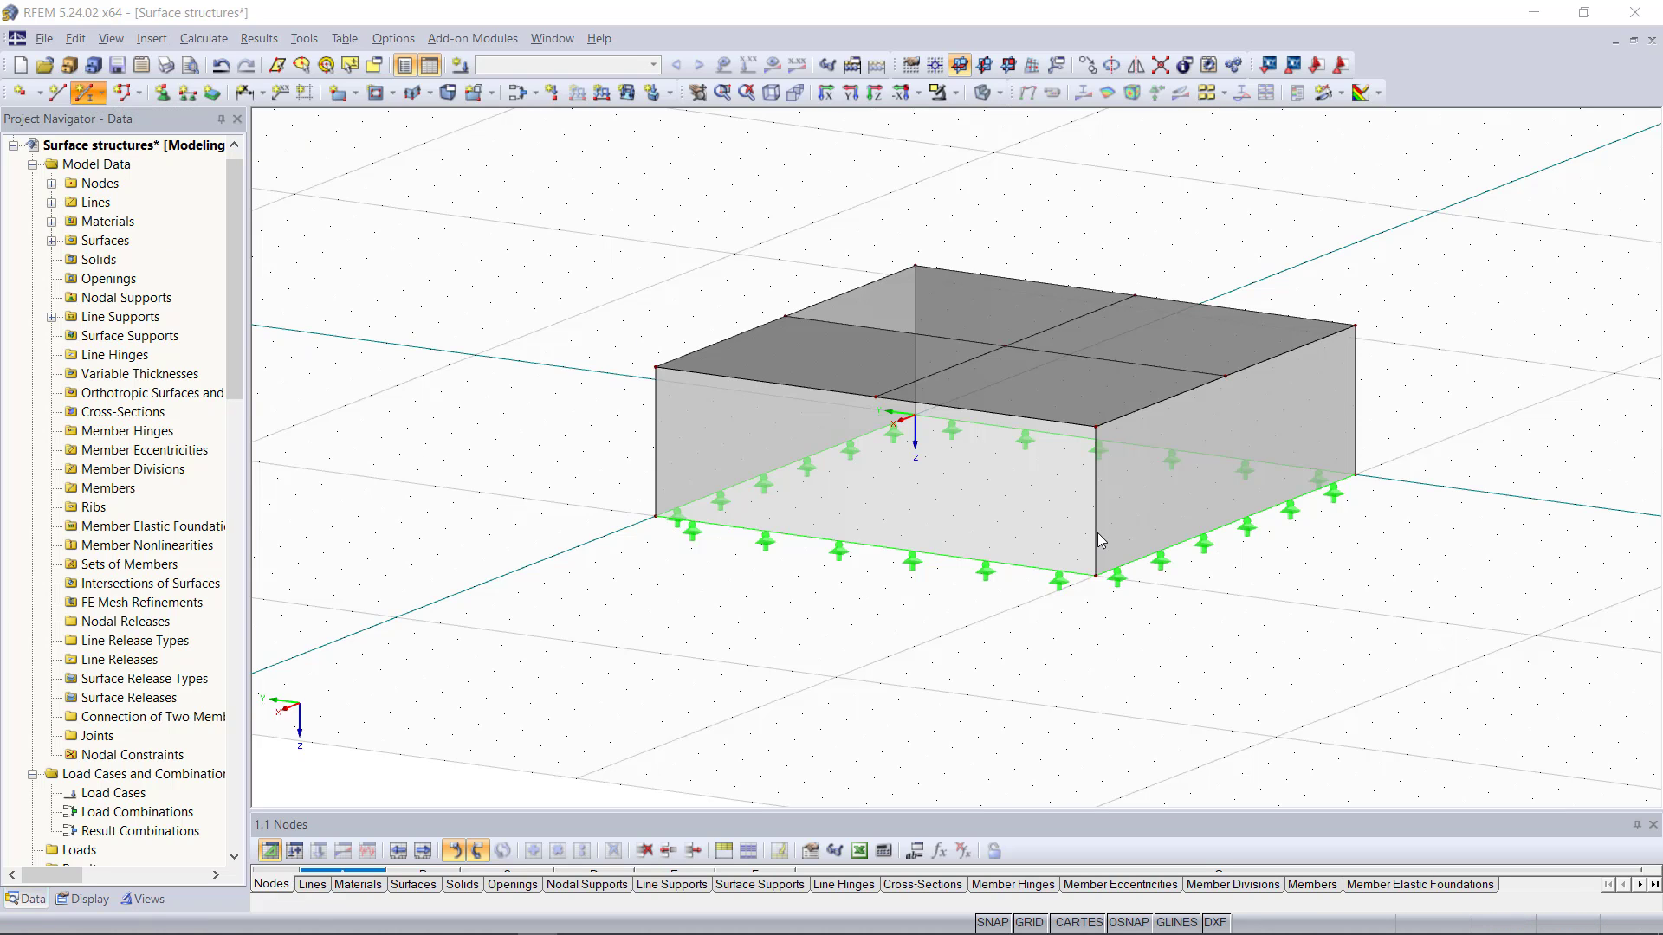
click(1083, 569)
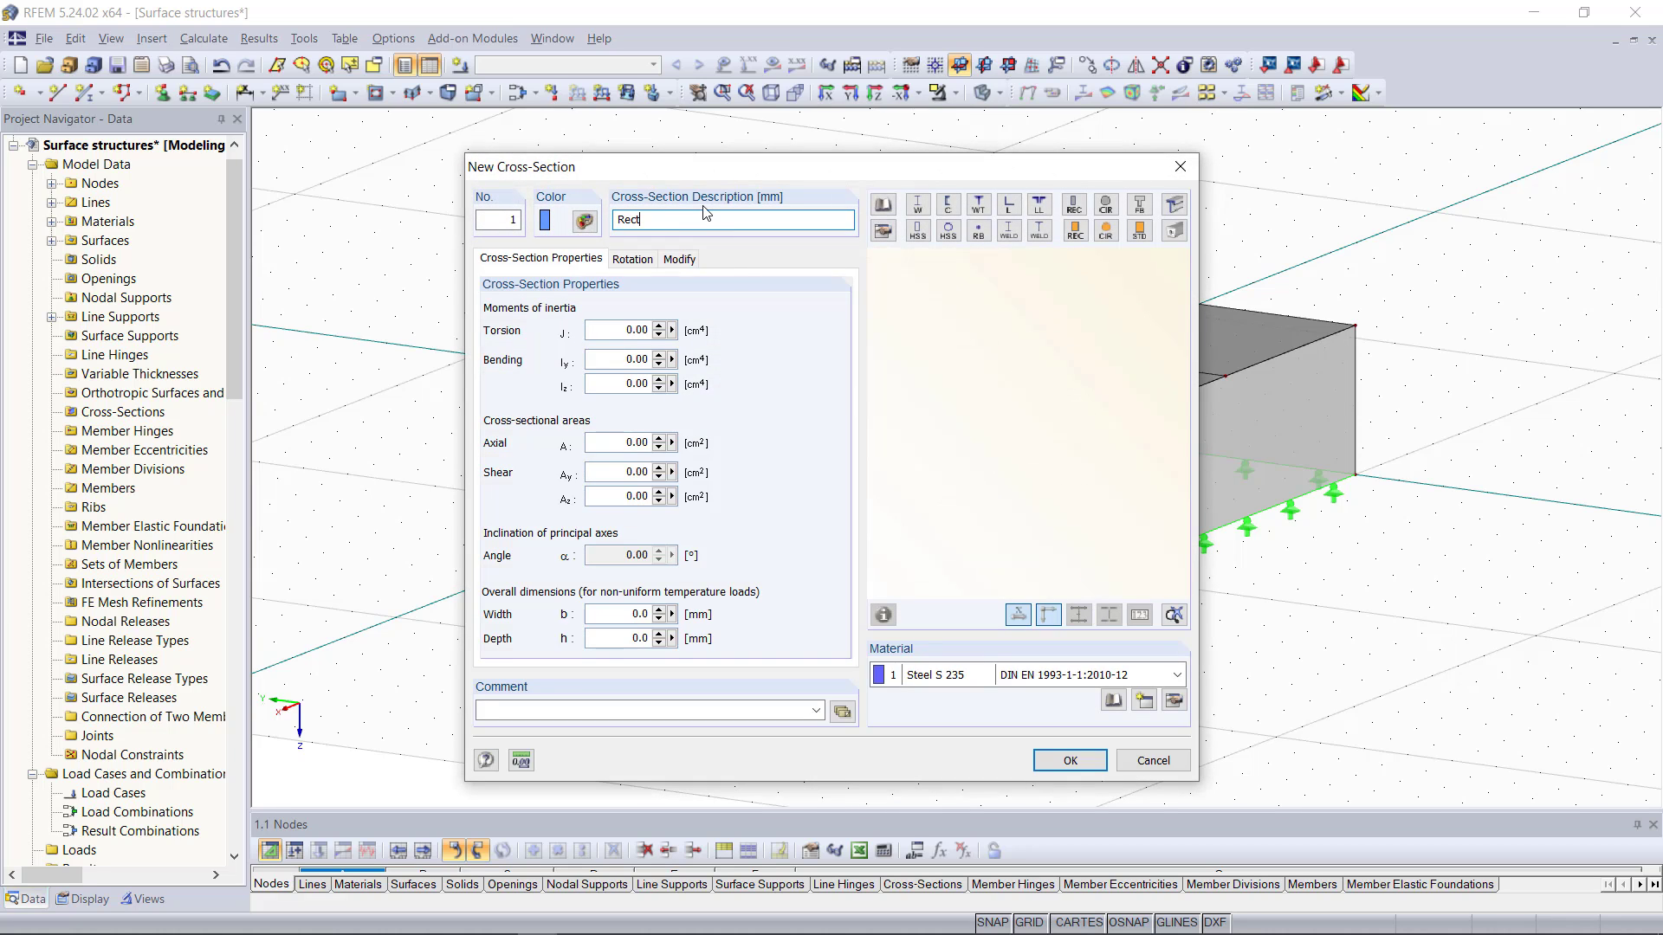
text(Rectangle 300/300)
click(1043, 680)
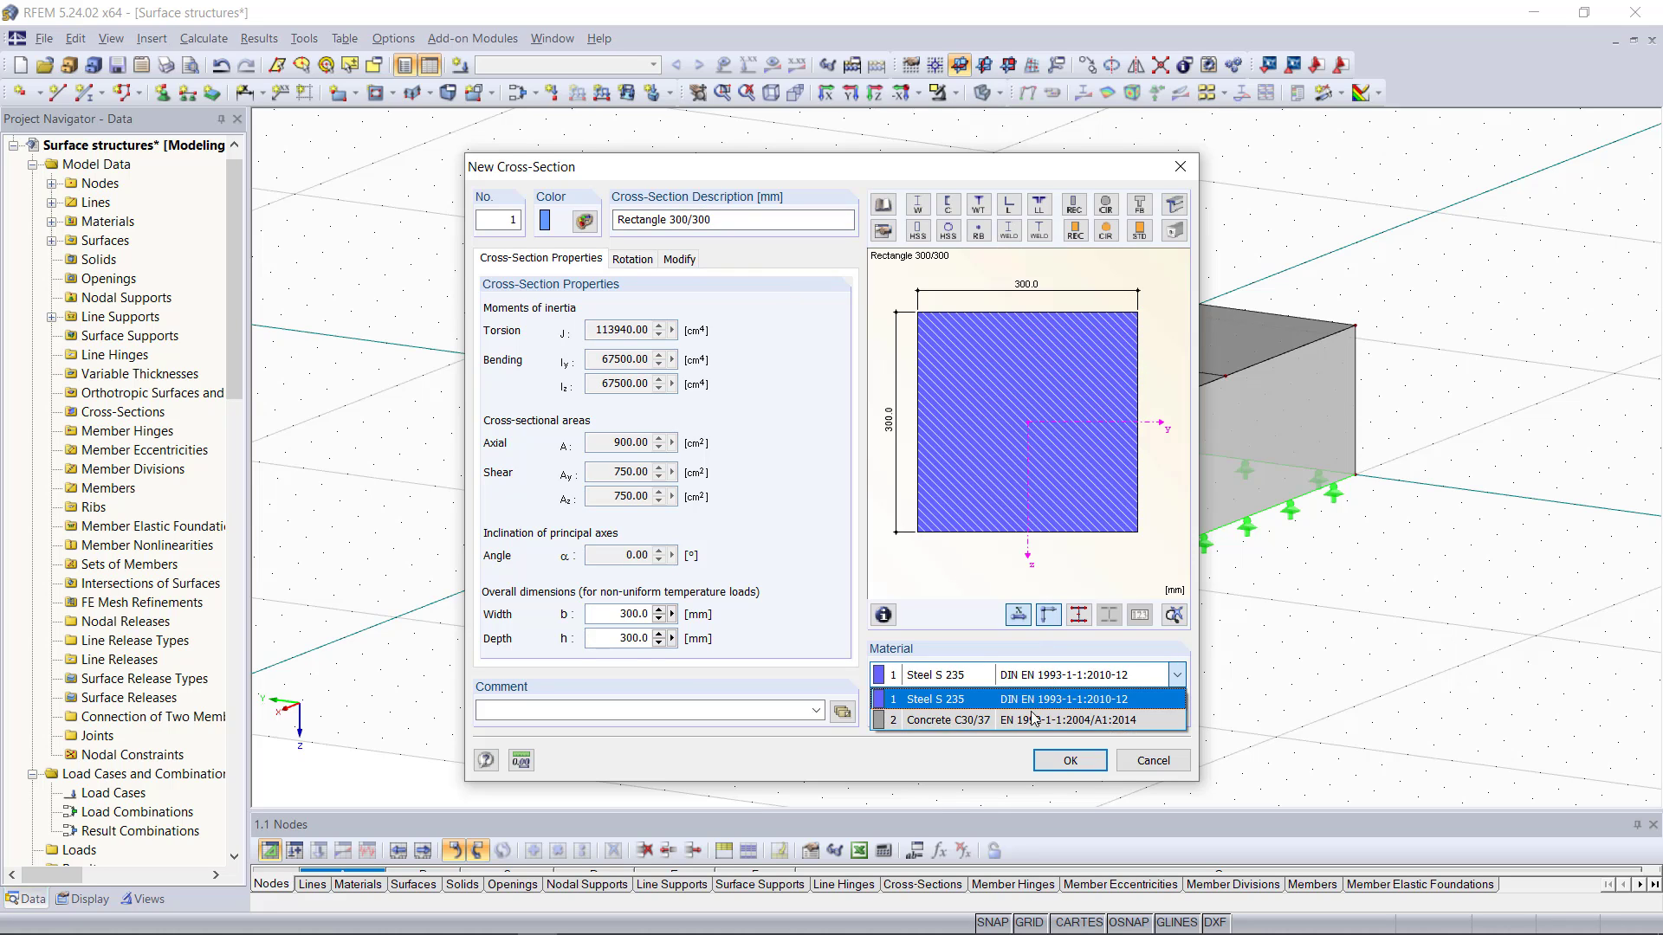
click(1044, 713)
click(1071, 761)
click(1050, 727)
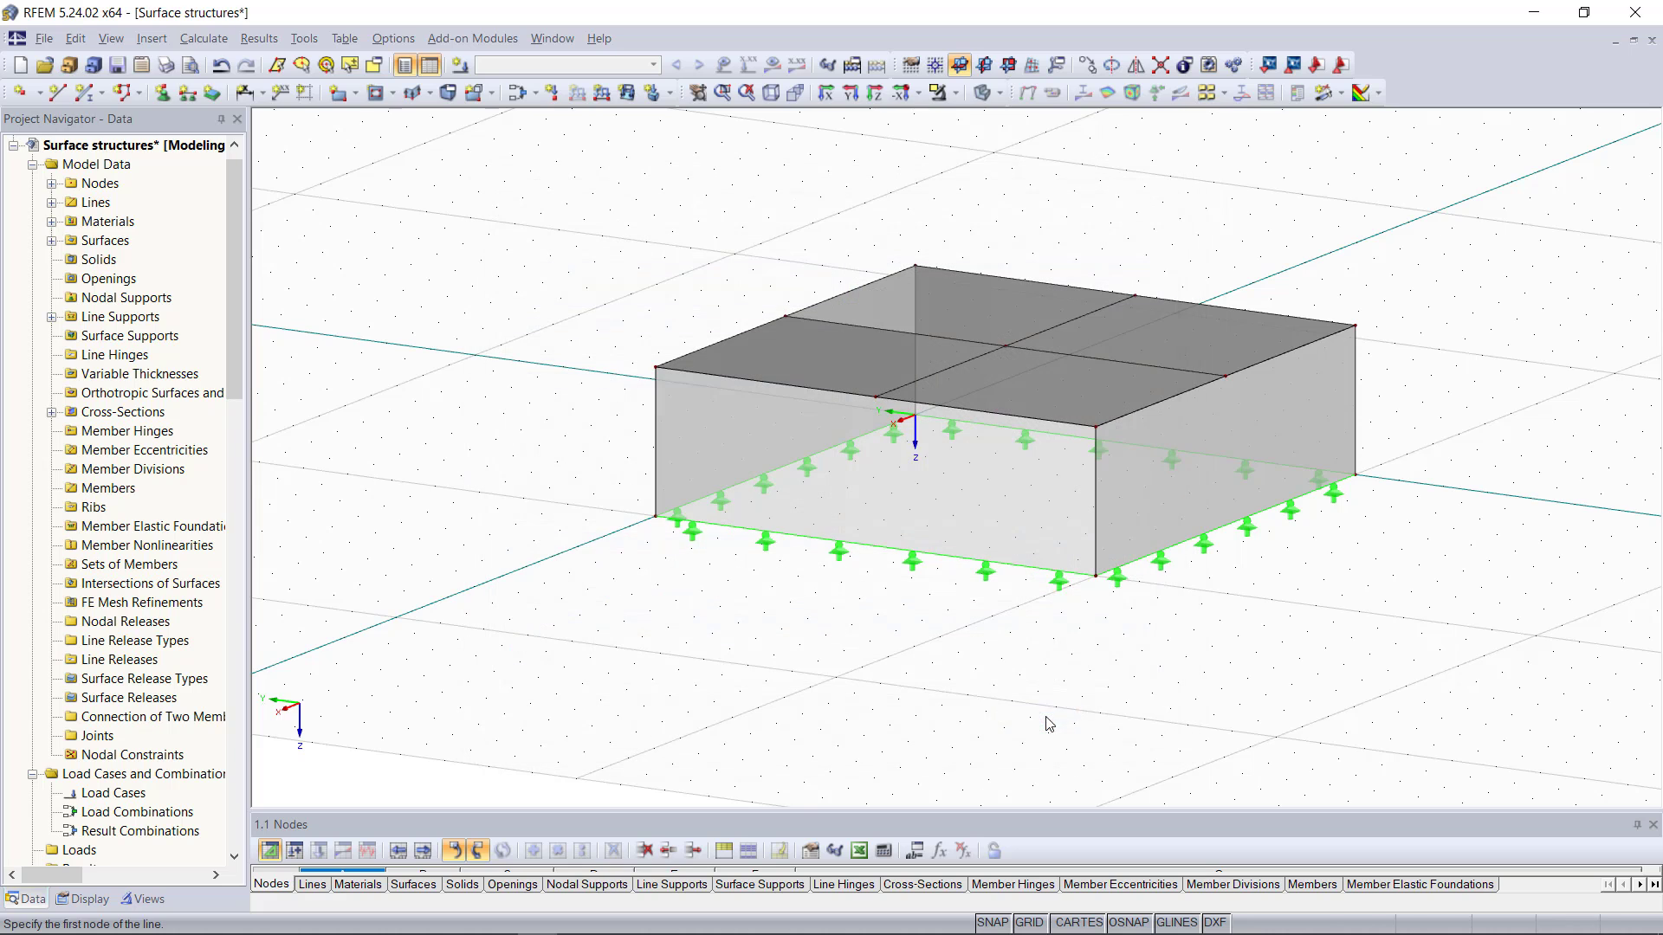
Step: Draw the column from the slab's centre node vertically down to the ground and end member creation
click(1005, 346)
click(1005, 495)
key(Escape)
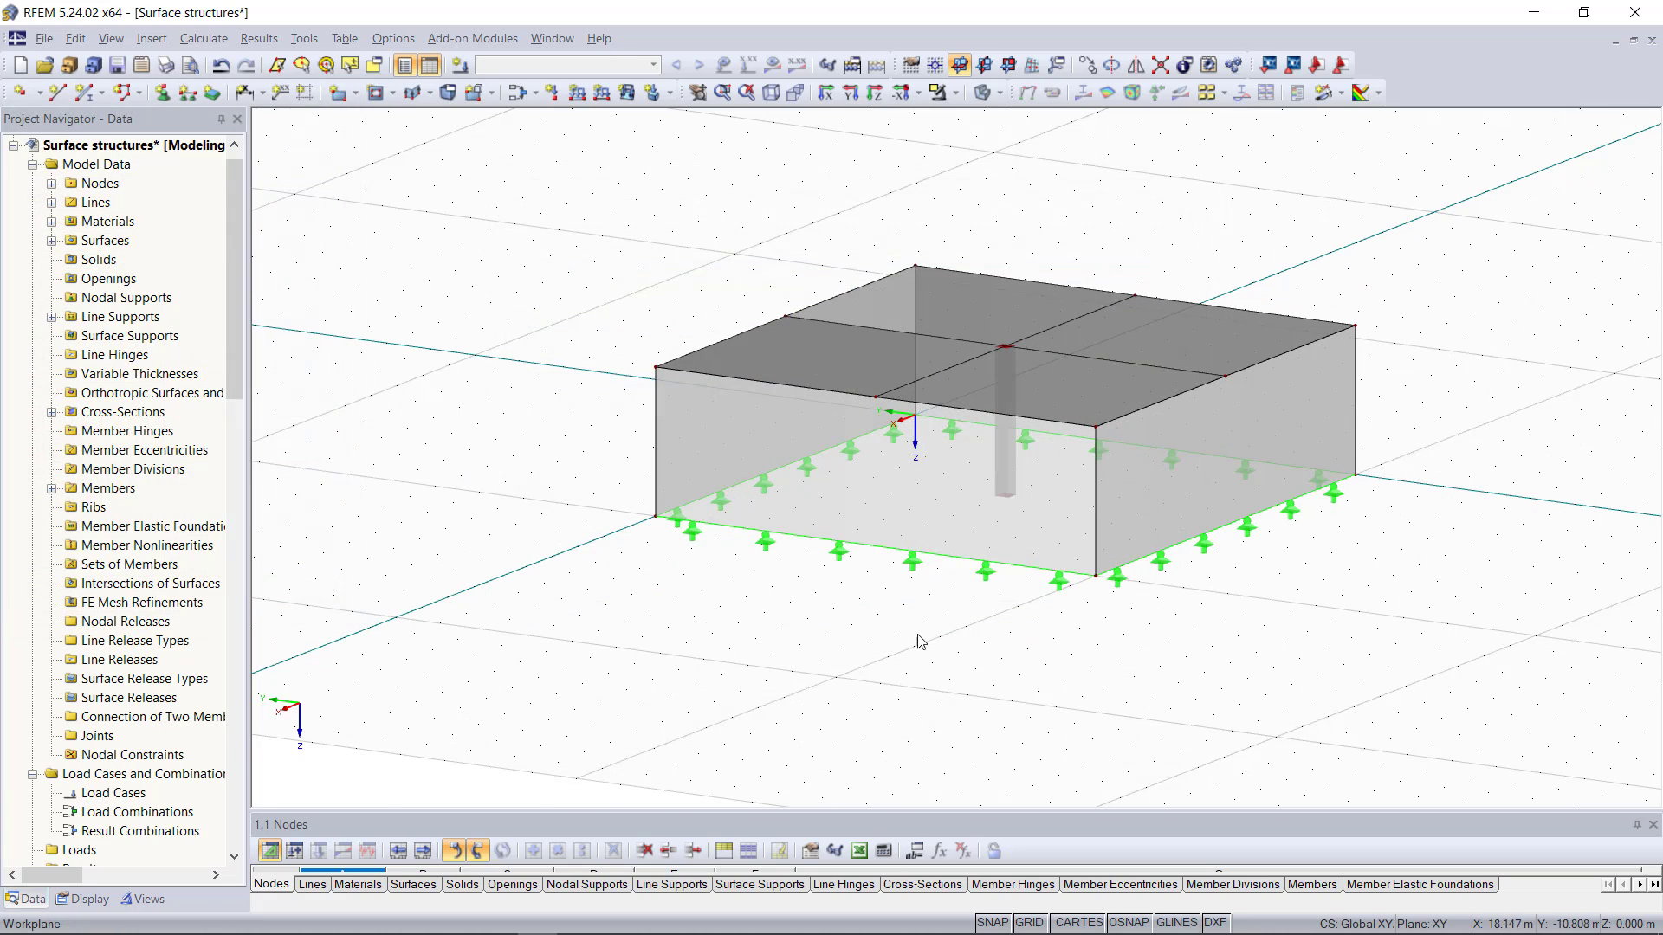
Step: Place a Hinged nodal support at the column's base and decrease the size of its symbol
ctrl+middle_drag(916, 642, 1296, 669)
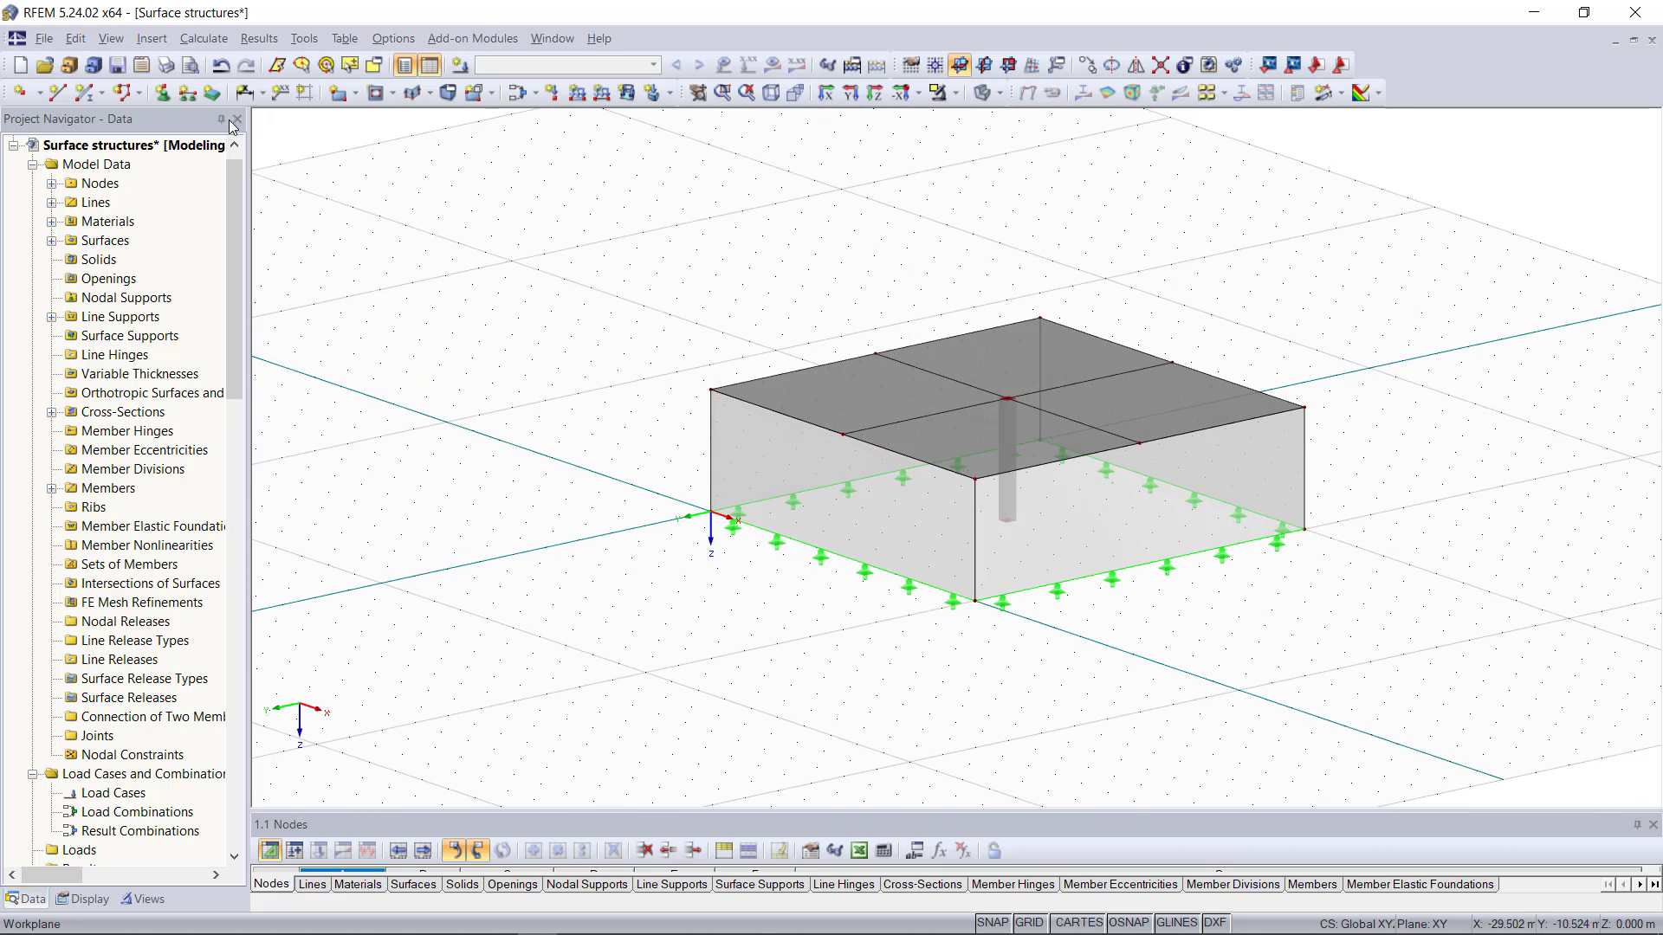
click(162, 93)
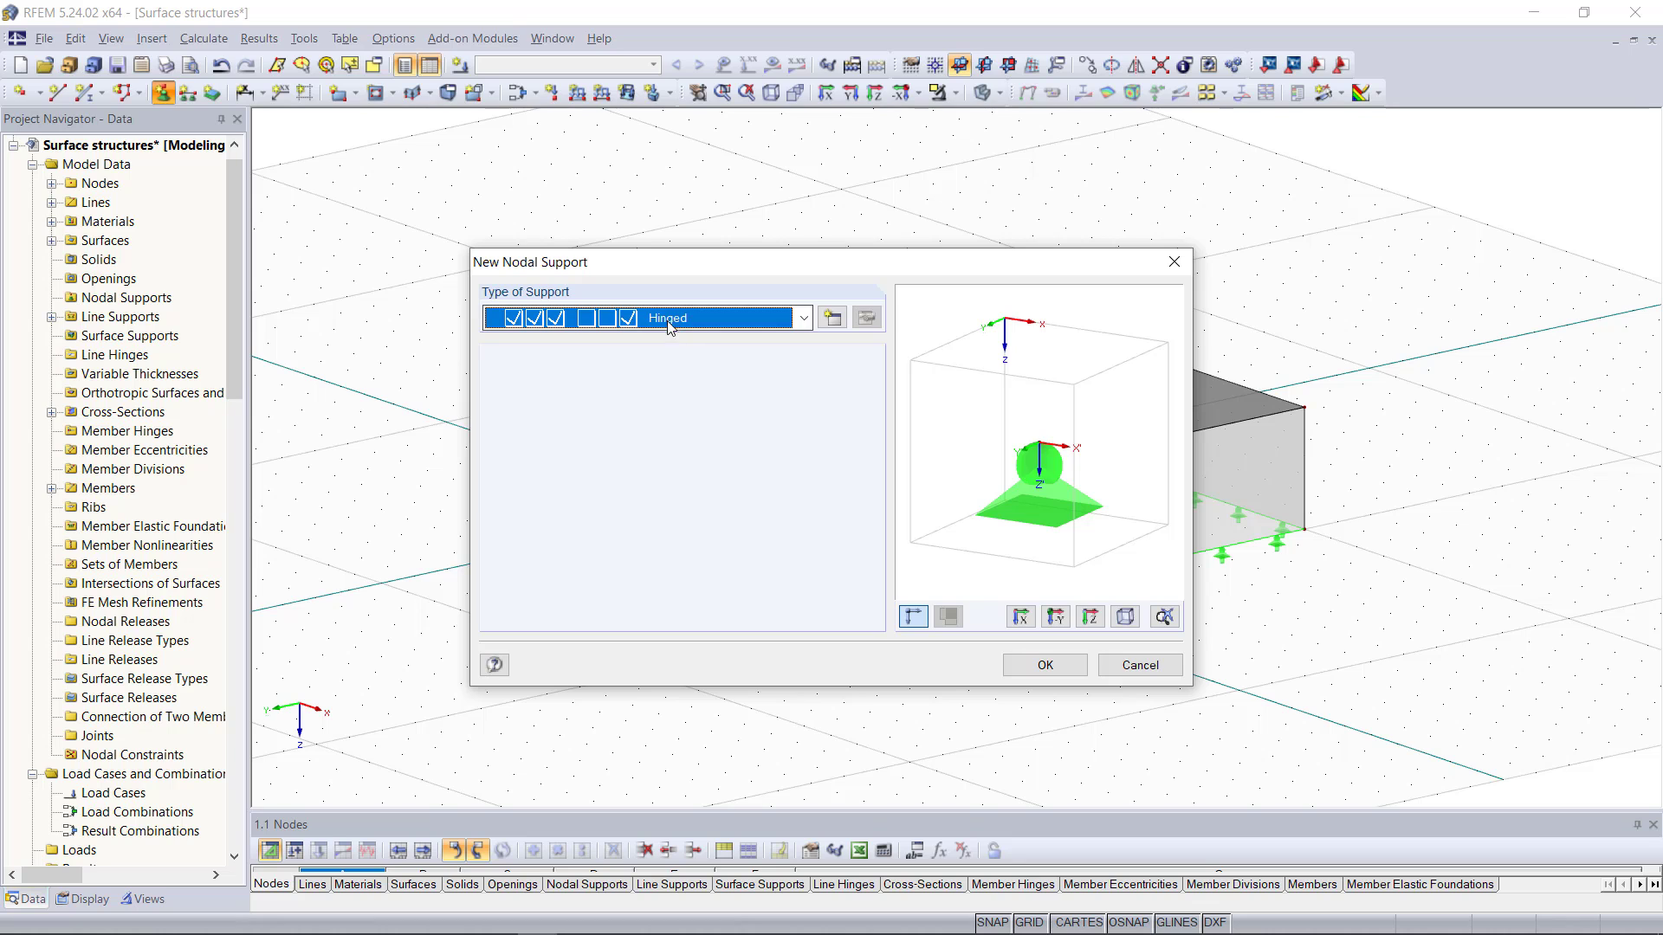
click(1045, 666)
click(1008, 520)
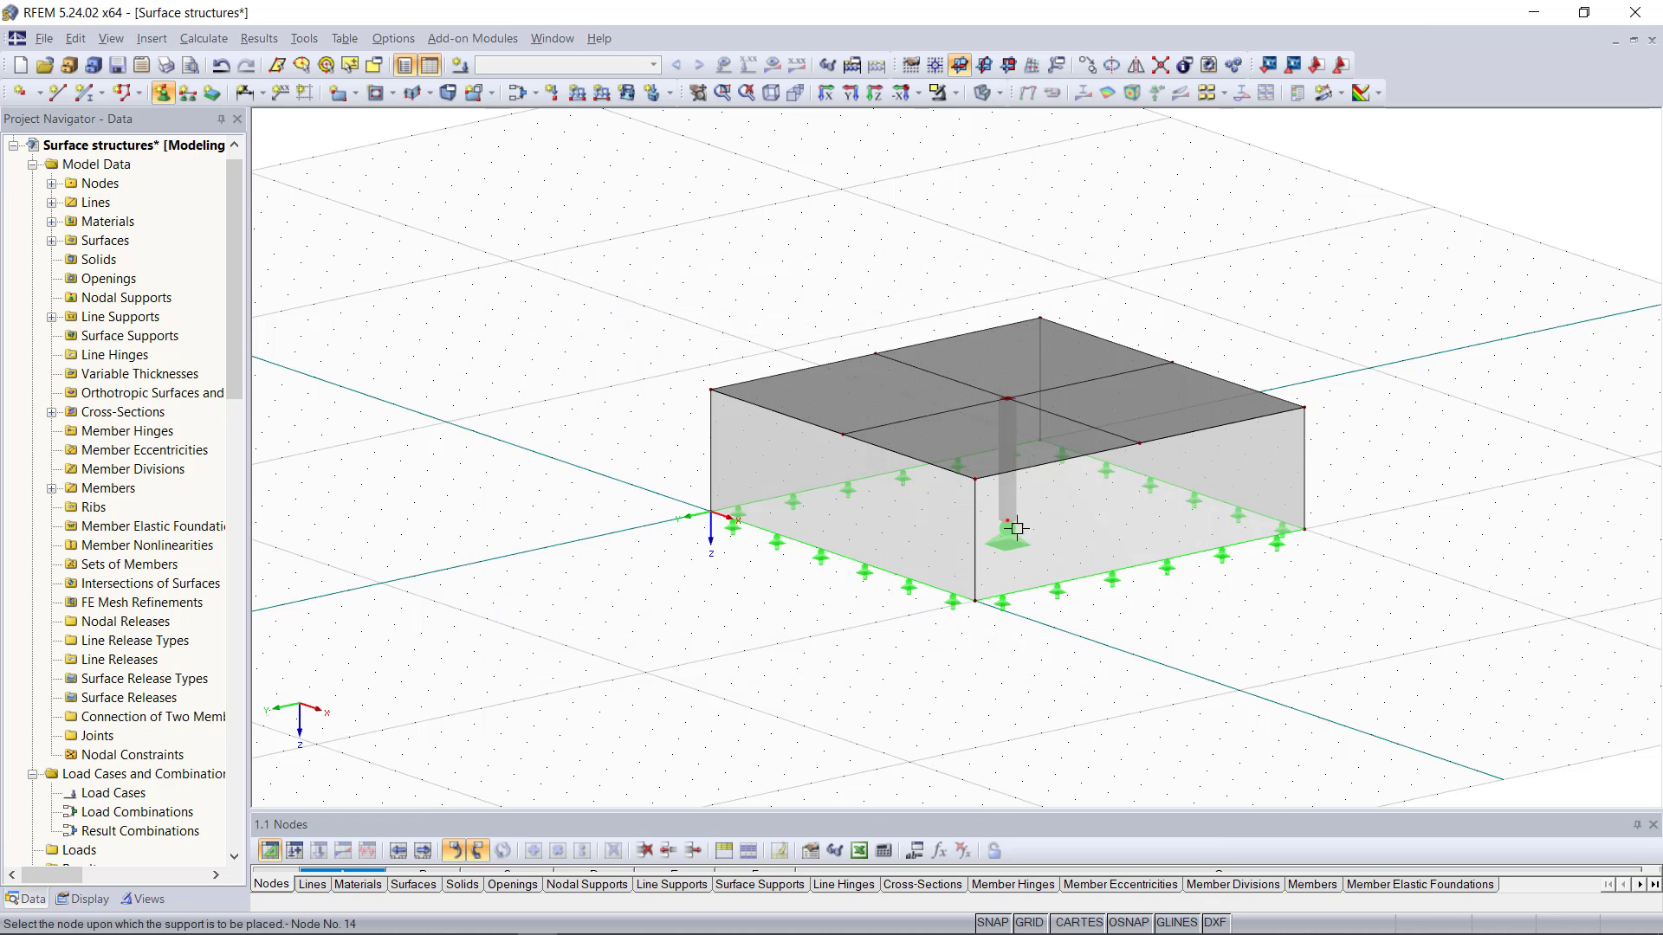
key(Escape)
right_click(1007, 531)
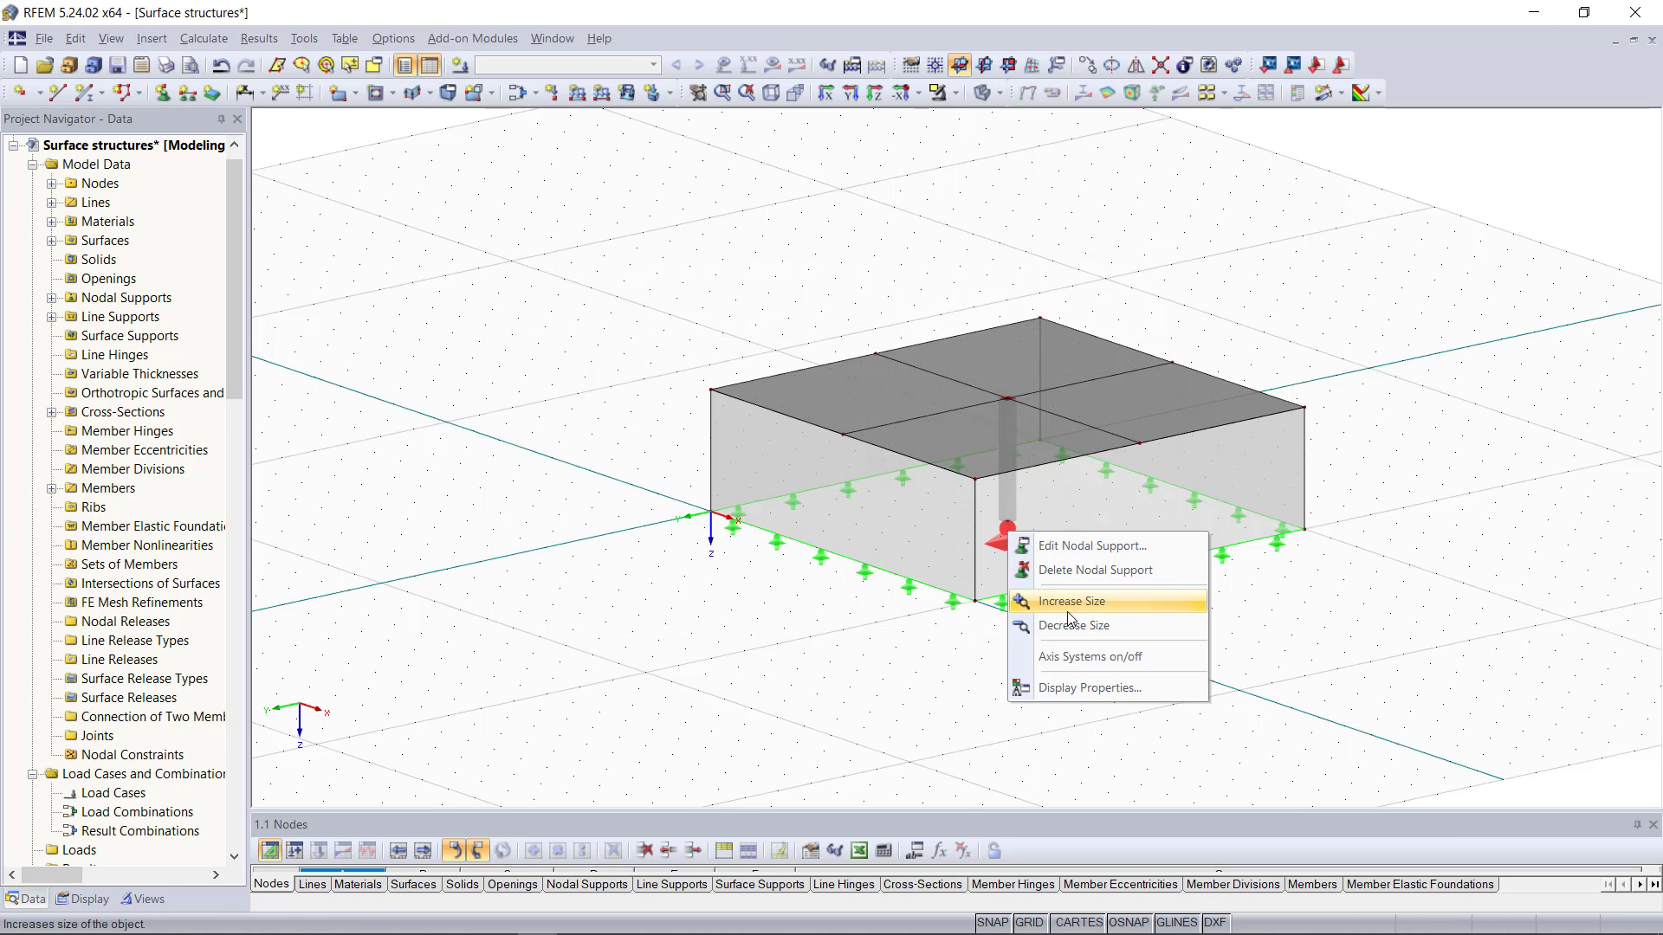
click(1067, 624)
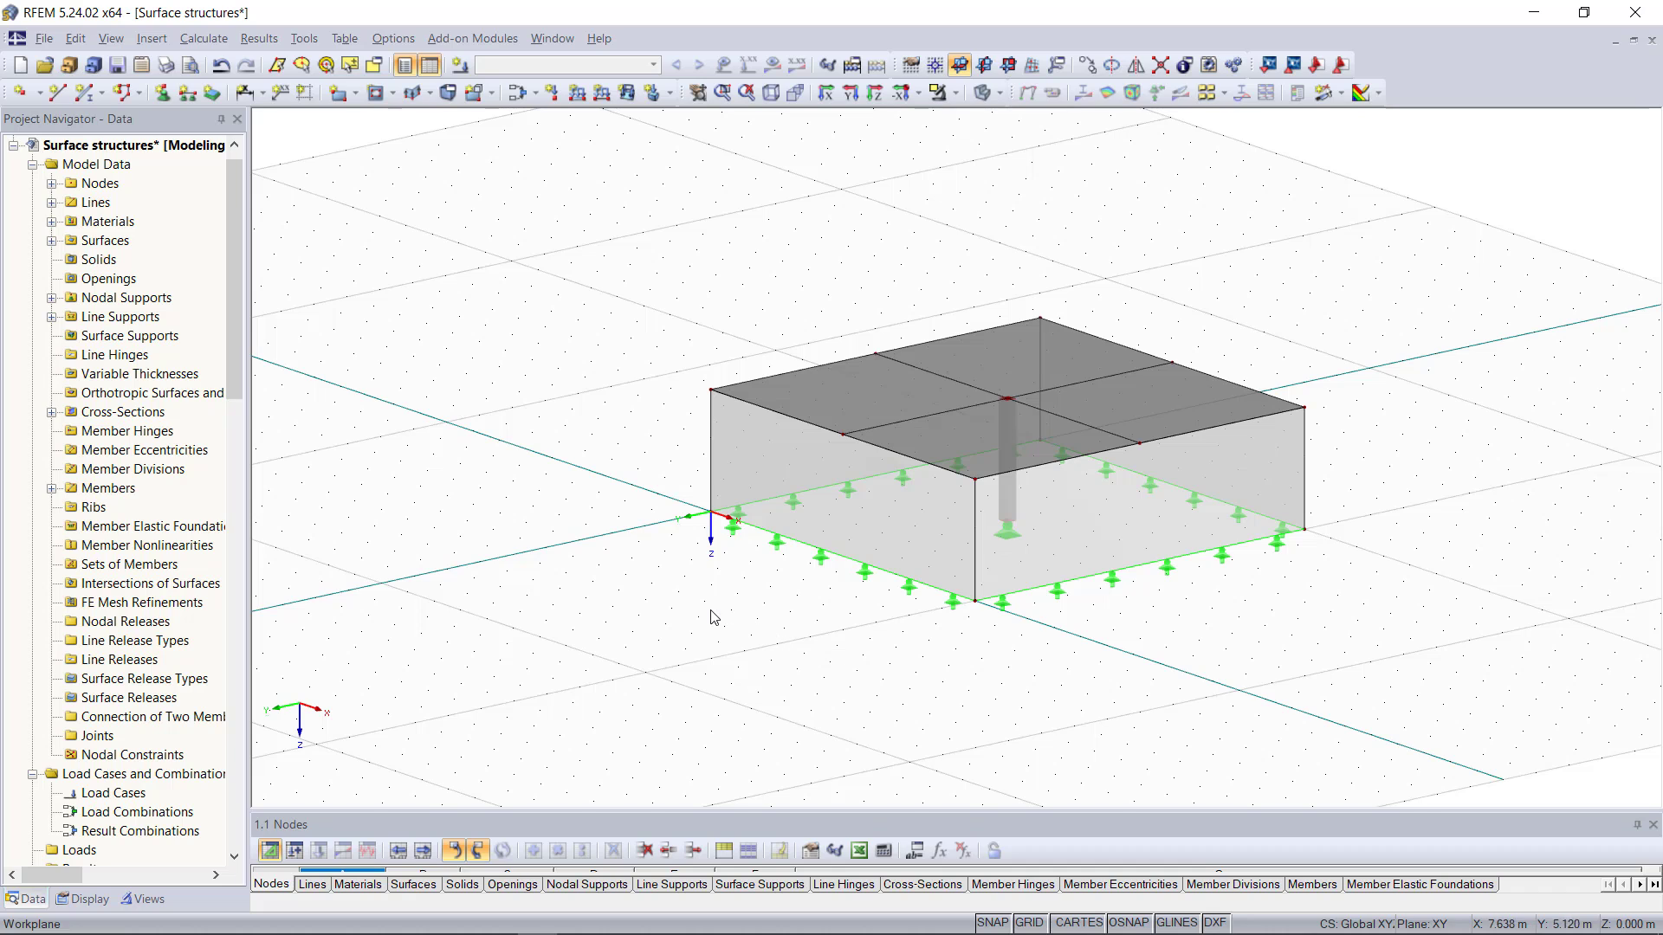
Step: Enable automatic creation of load combinations in the model's general data, using EN 1990 with the DIN national annex
right_click(100, 149)
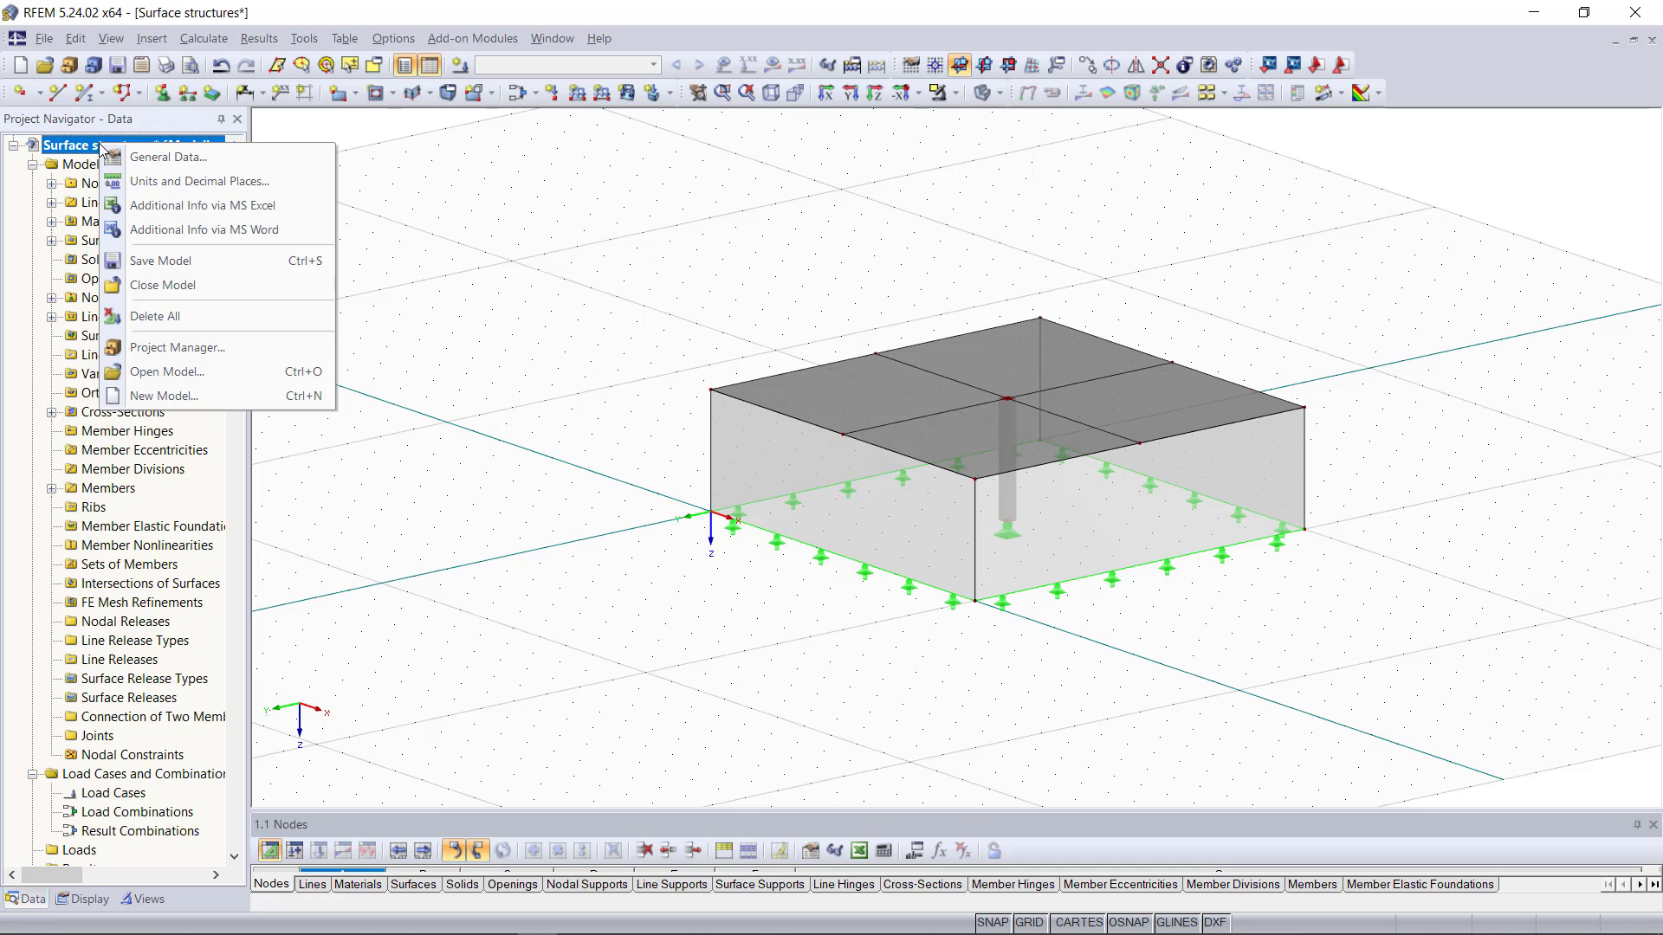
click(168, 156)
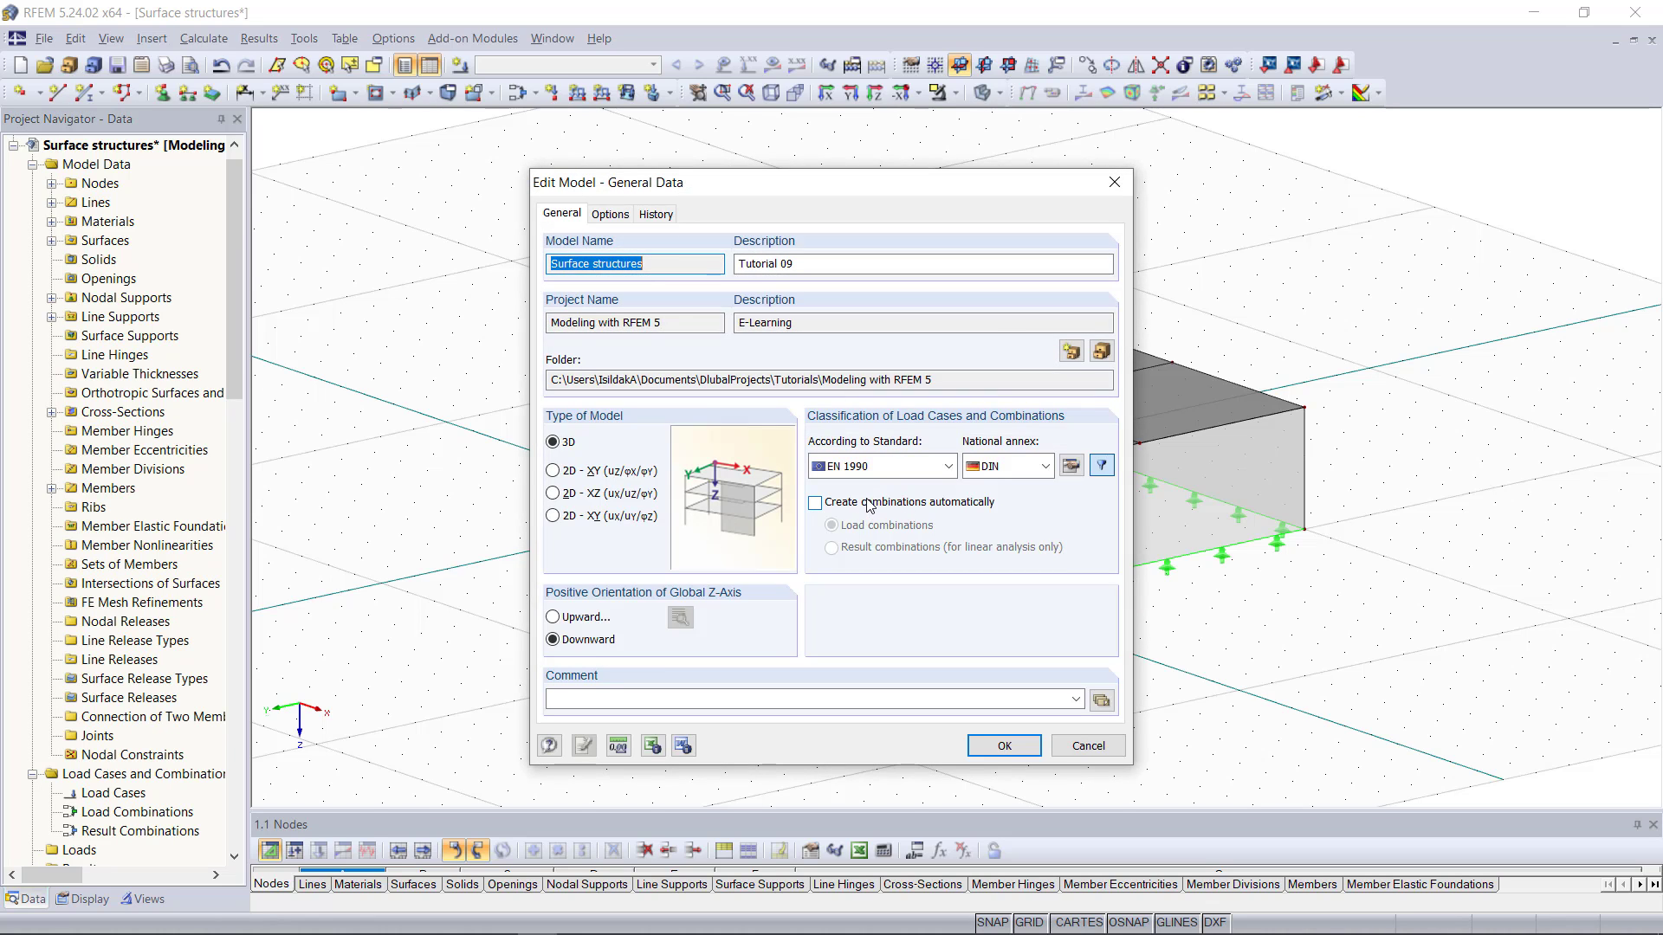
click(824, 510)
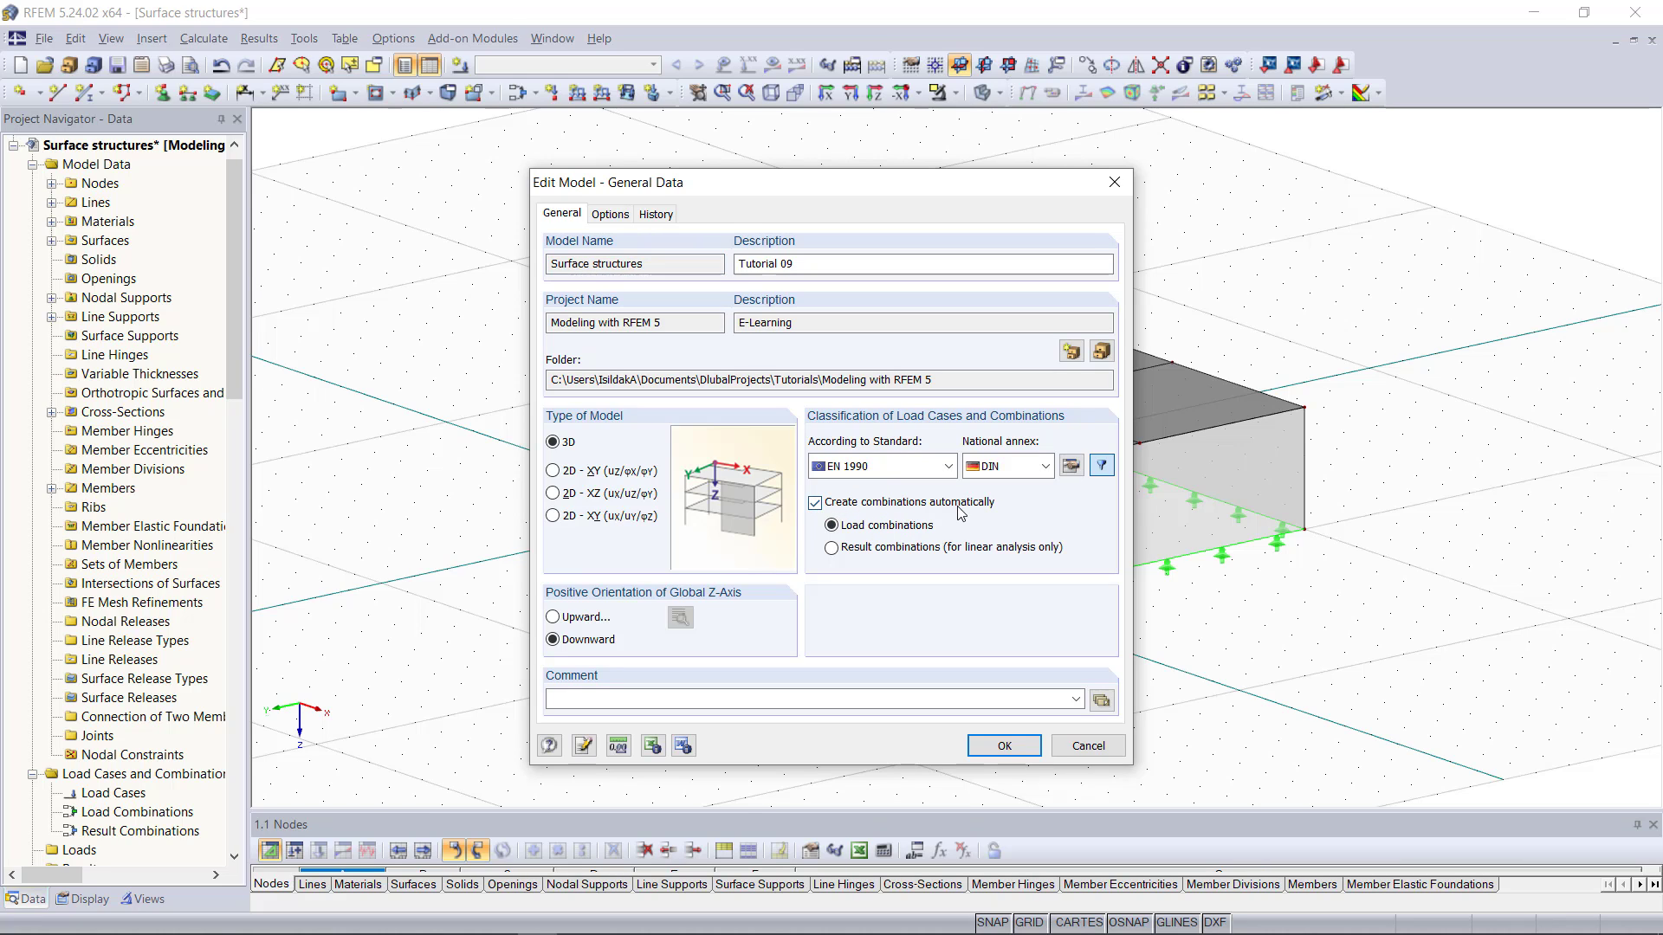
click(879, 468)
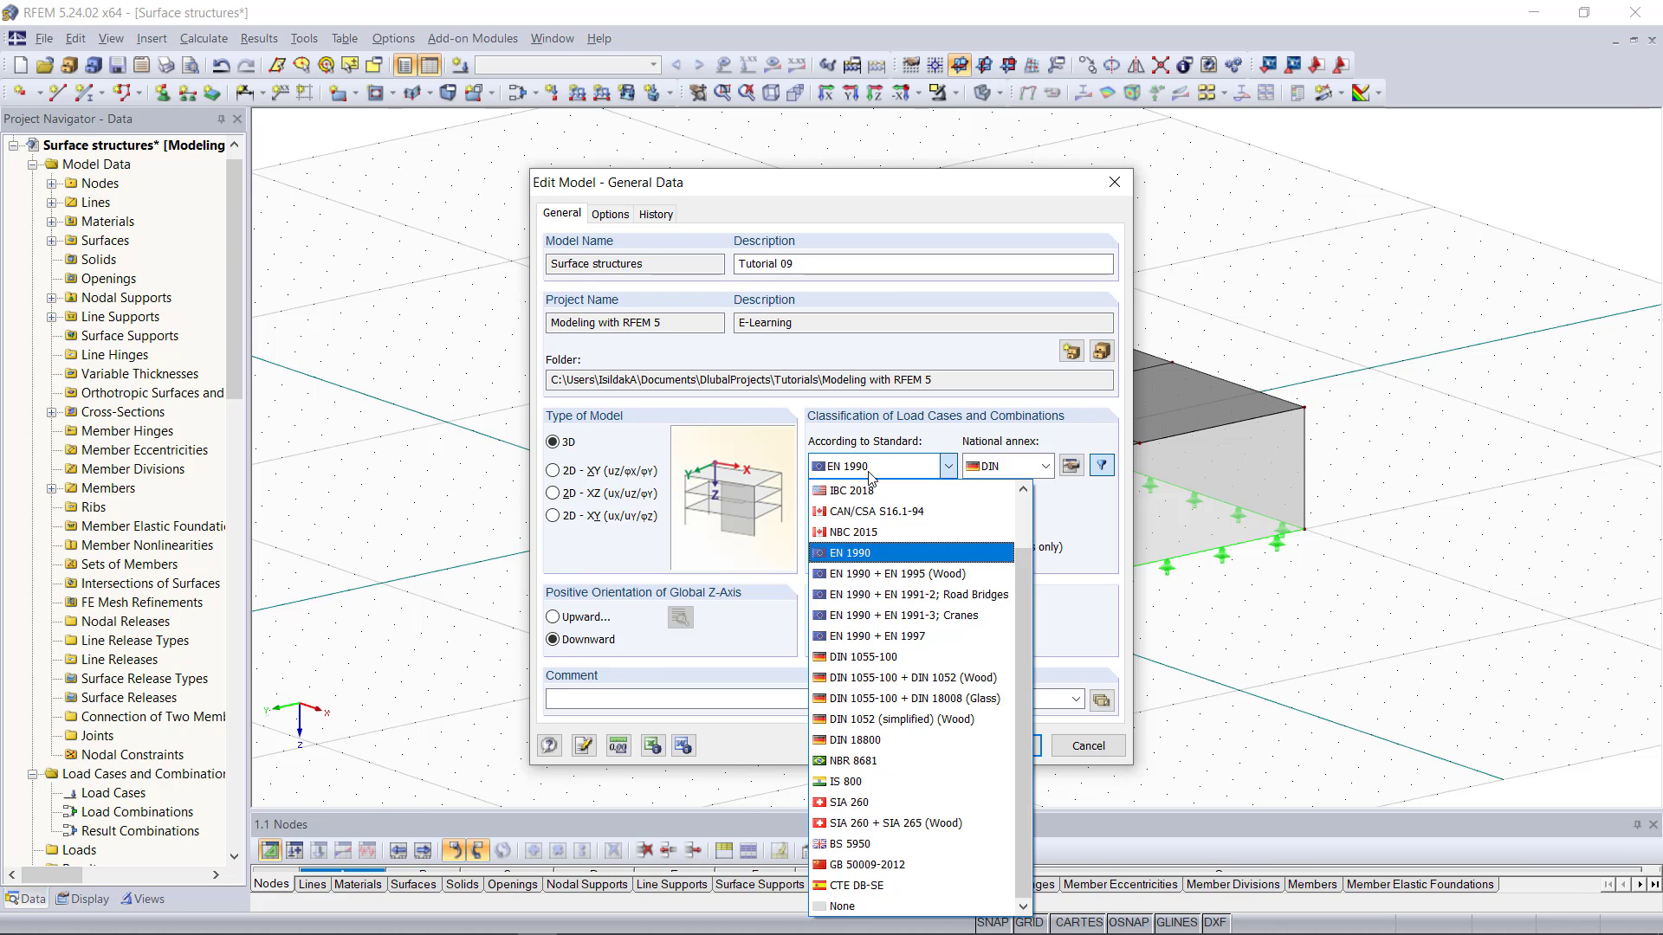
click(875, 555)
click(1016, 468)
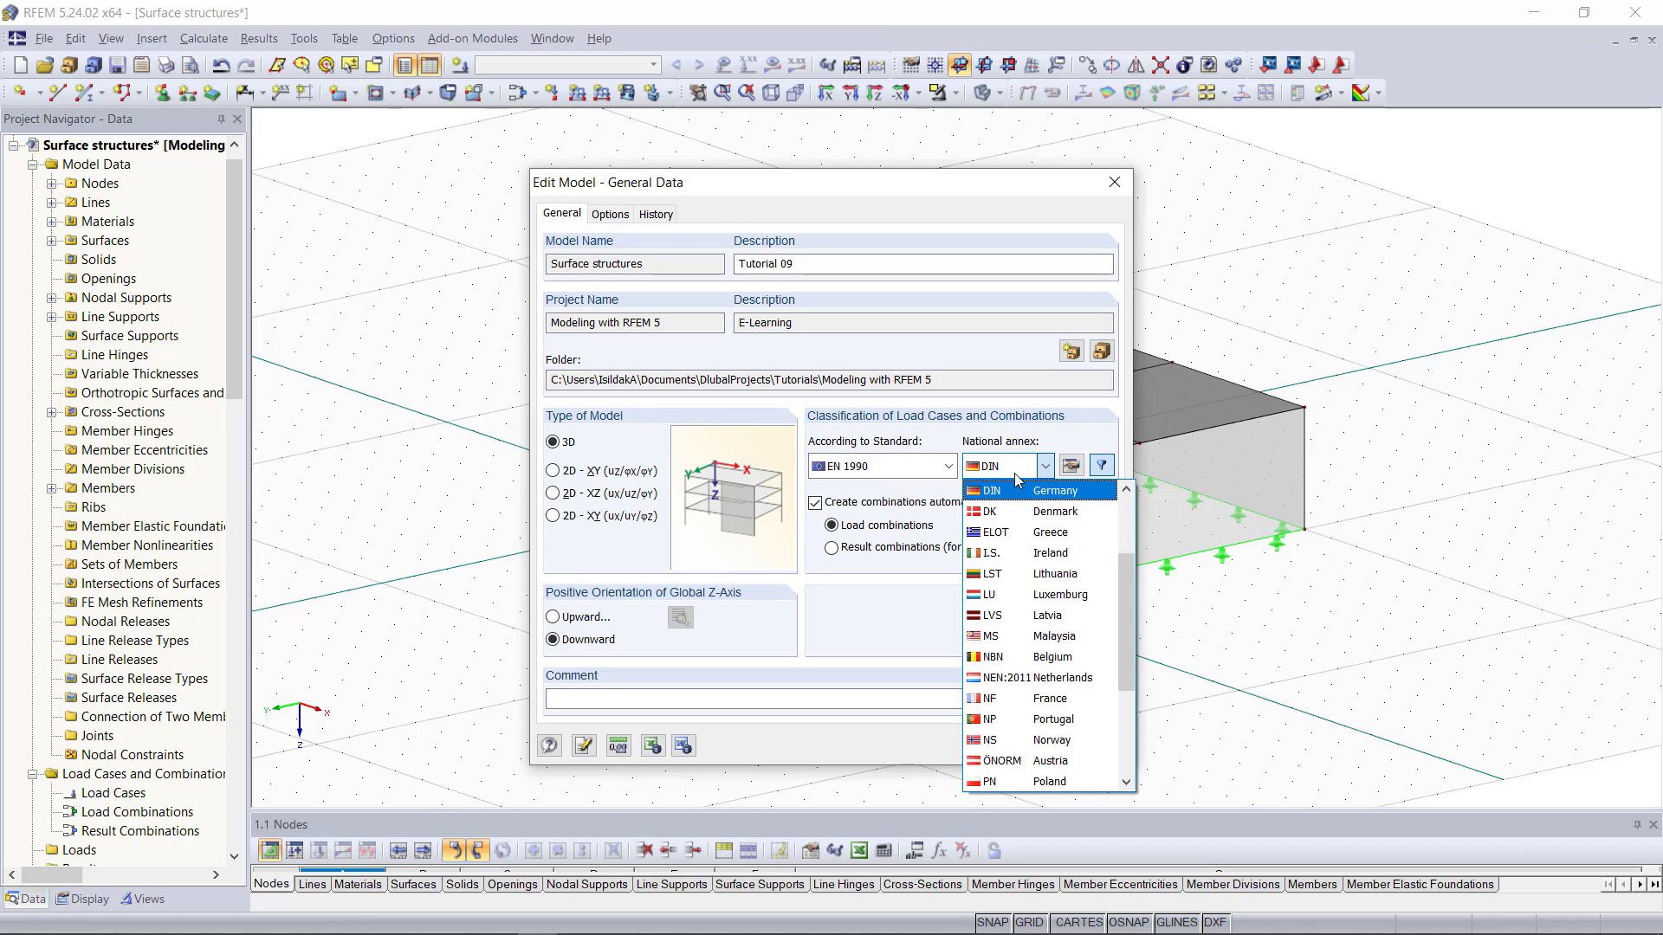
click(1015, 473)
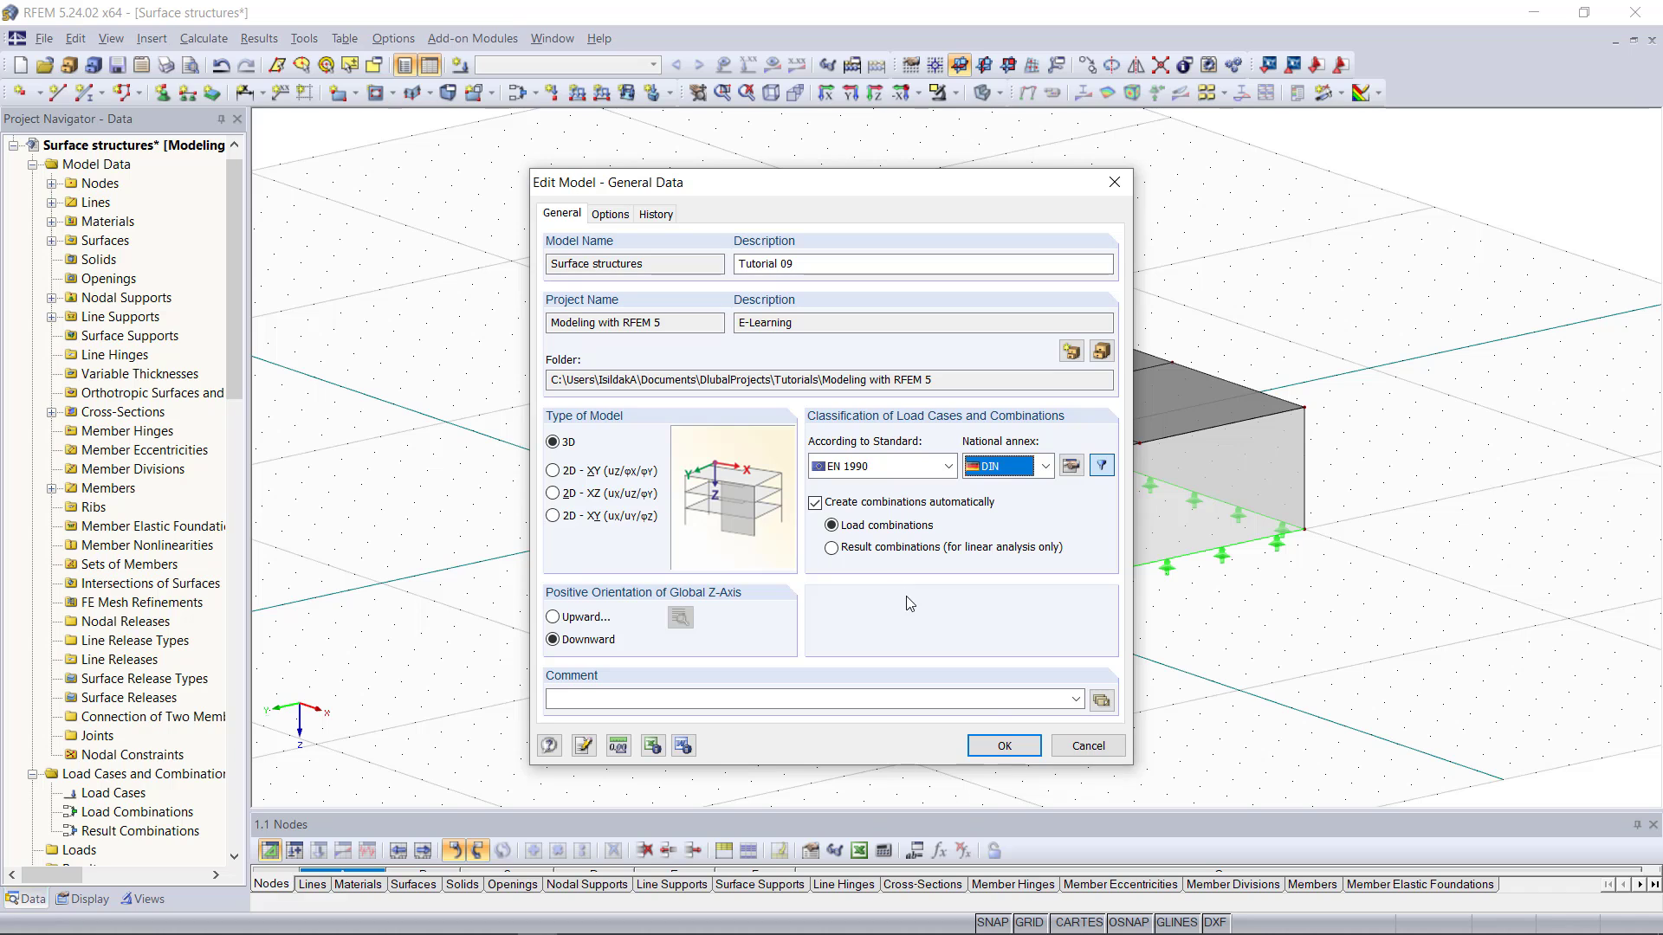
click(1022, 750)
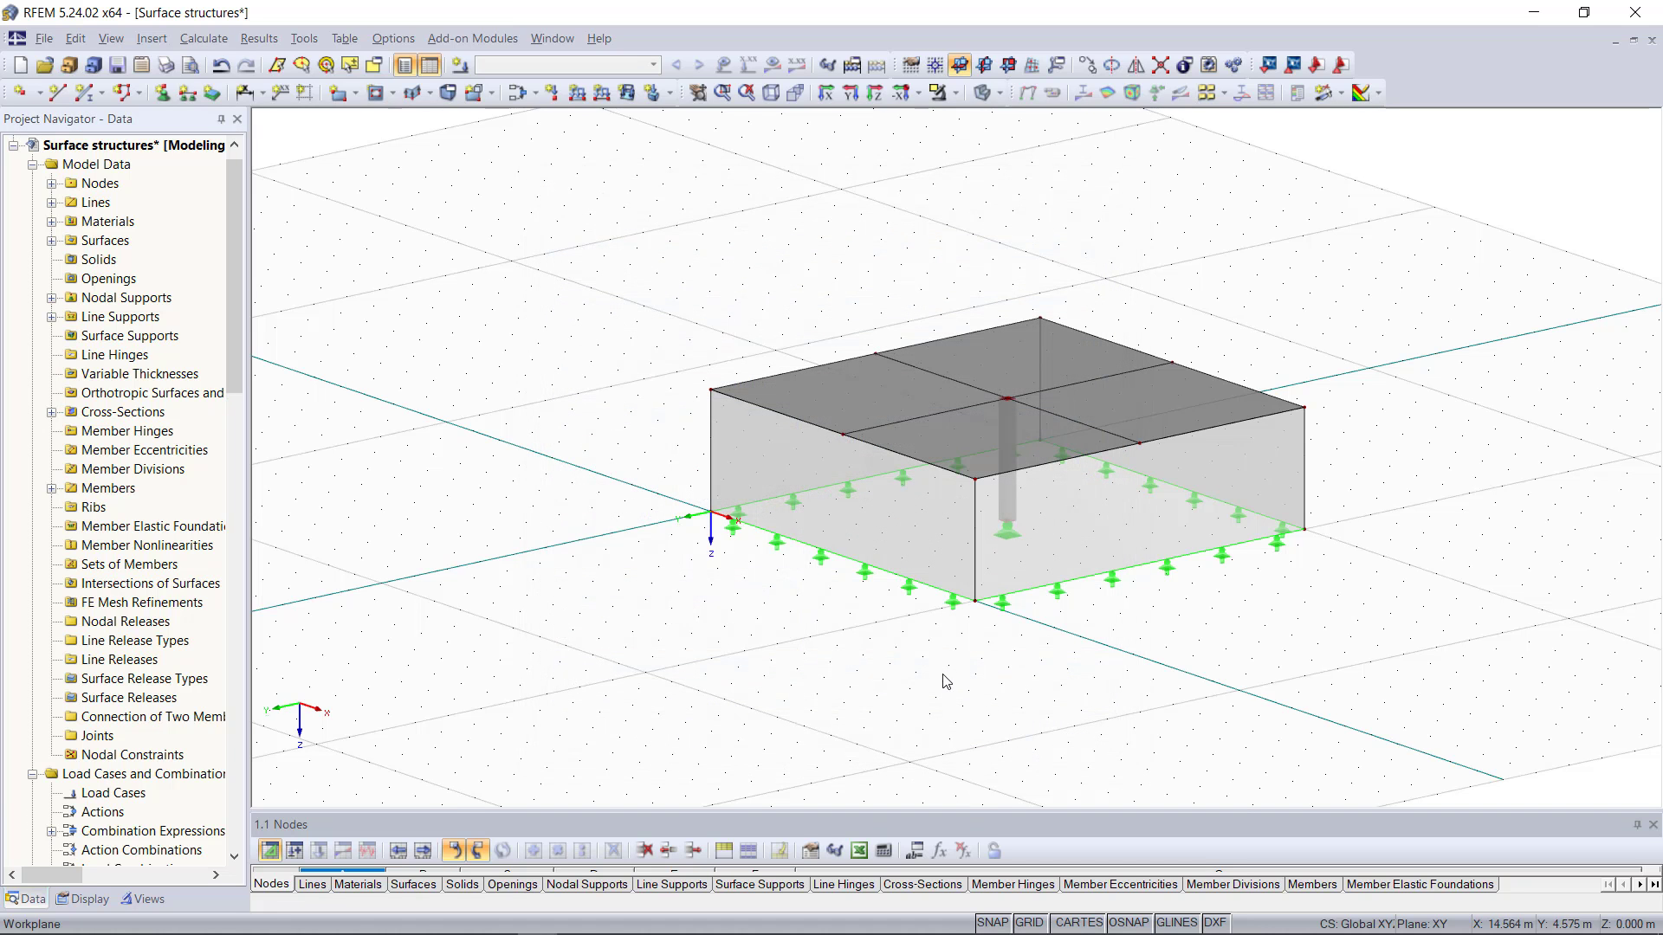
Step: Create load case LC1 with the description Self-weight in the Permanent action category
click(518, 93)
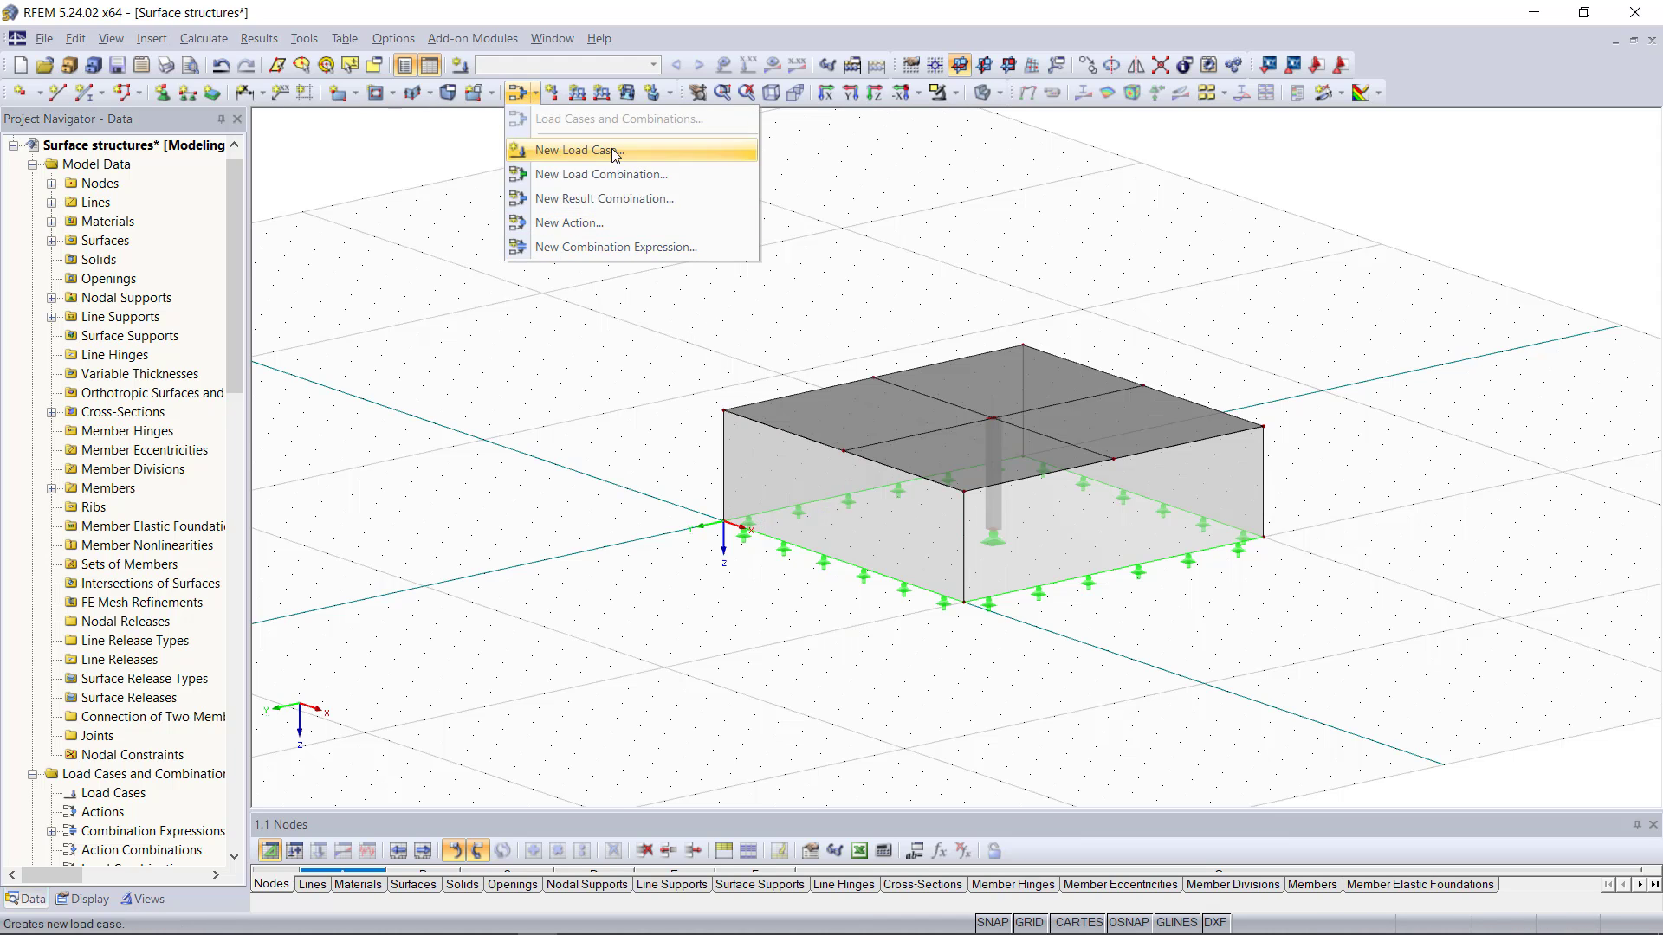
click(571, 153)
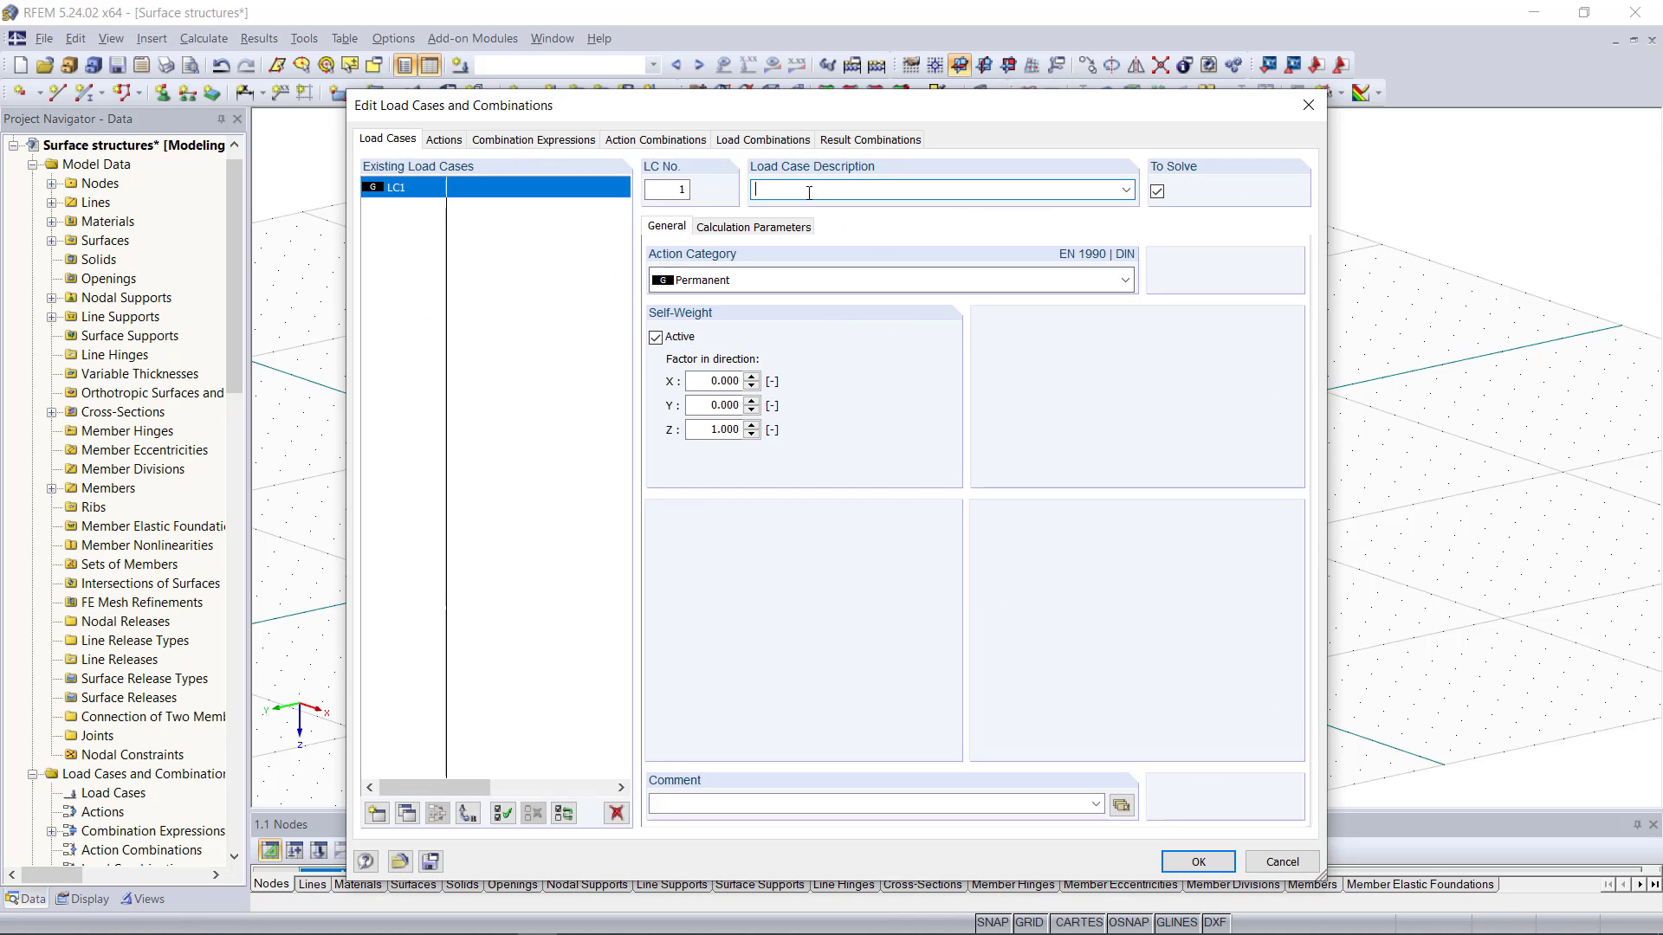
click(1124, 190)
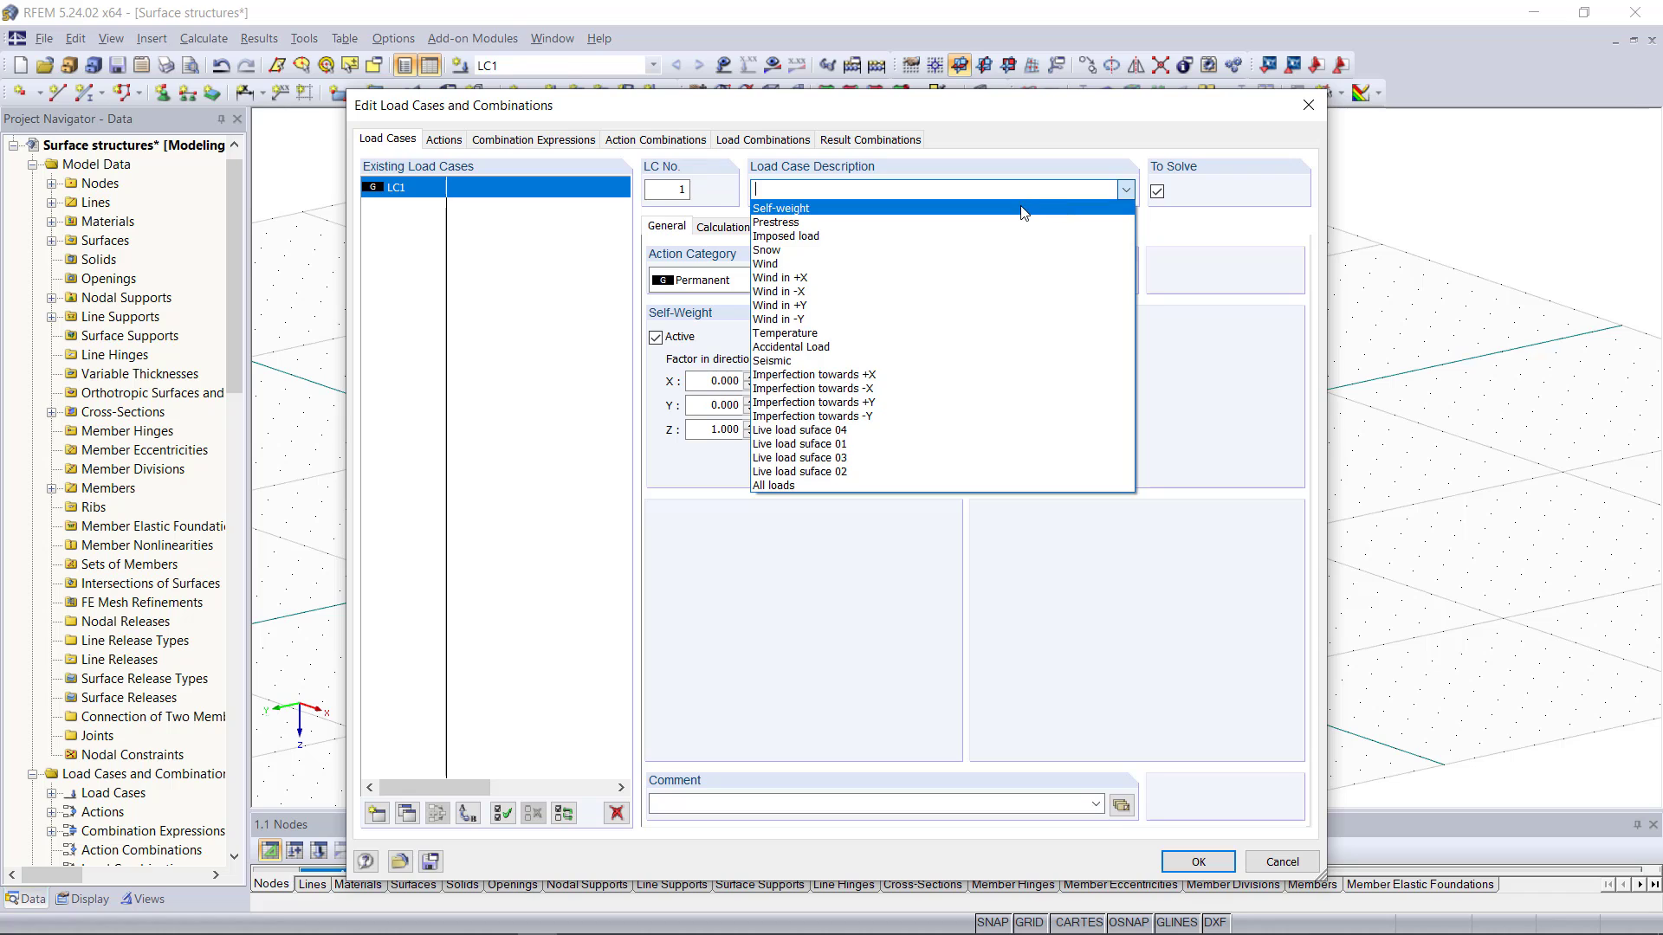
click(1022, 212)
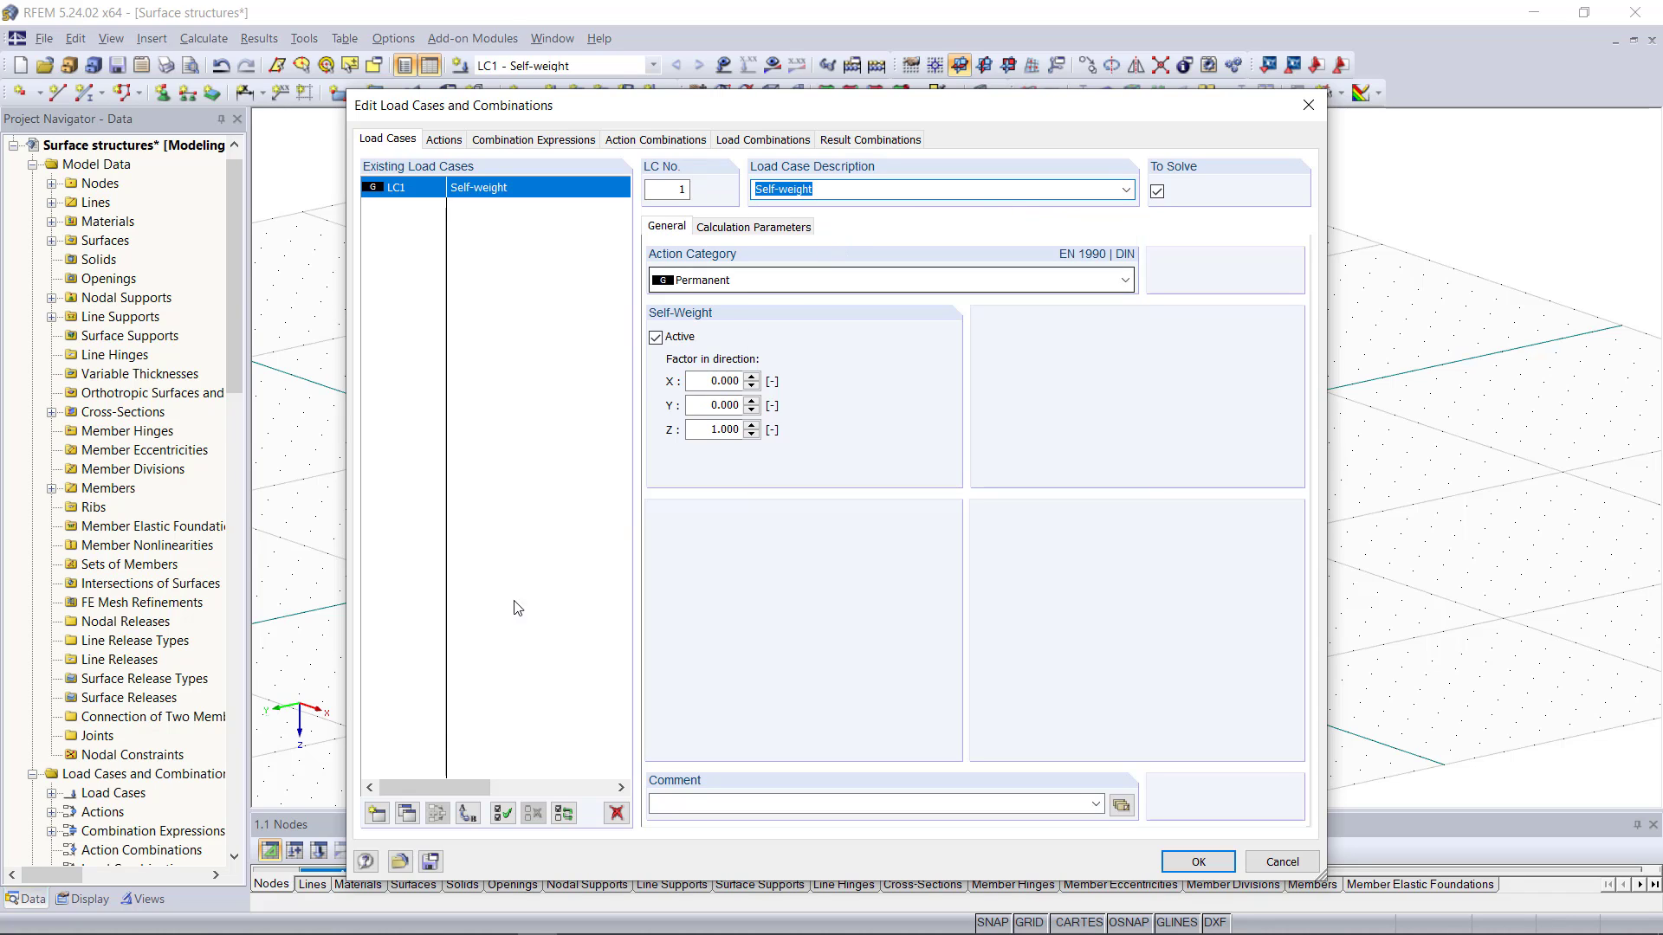
Step: Add load case Surface load 1 with action category Imposed - Category B: office areas and copy it three times
click(377, 813)
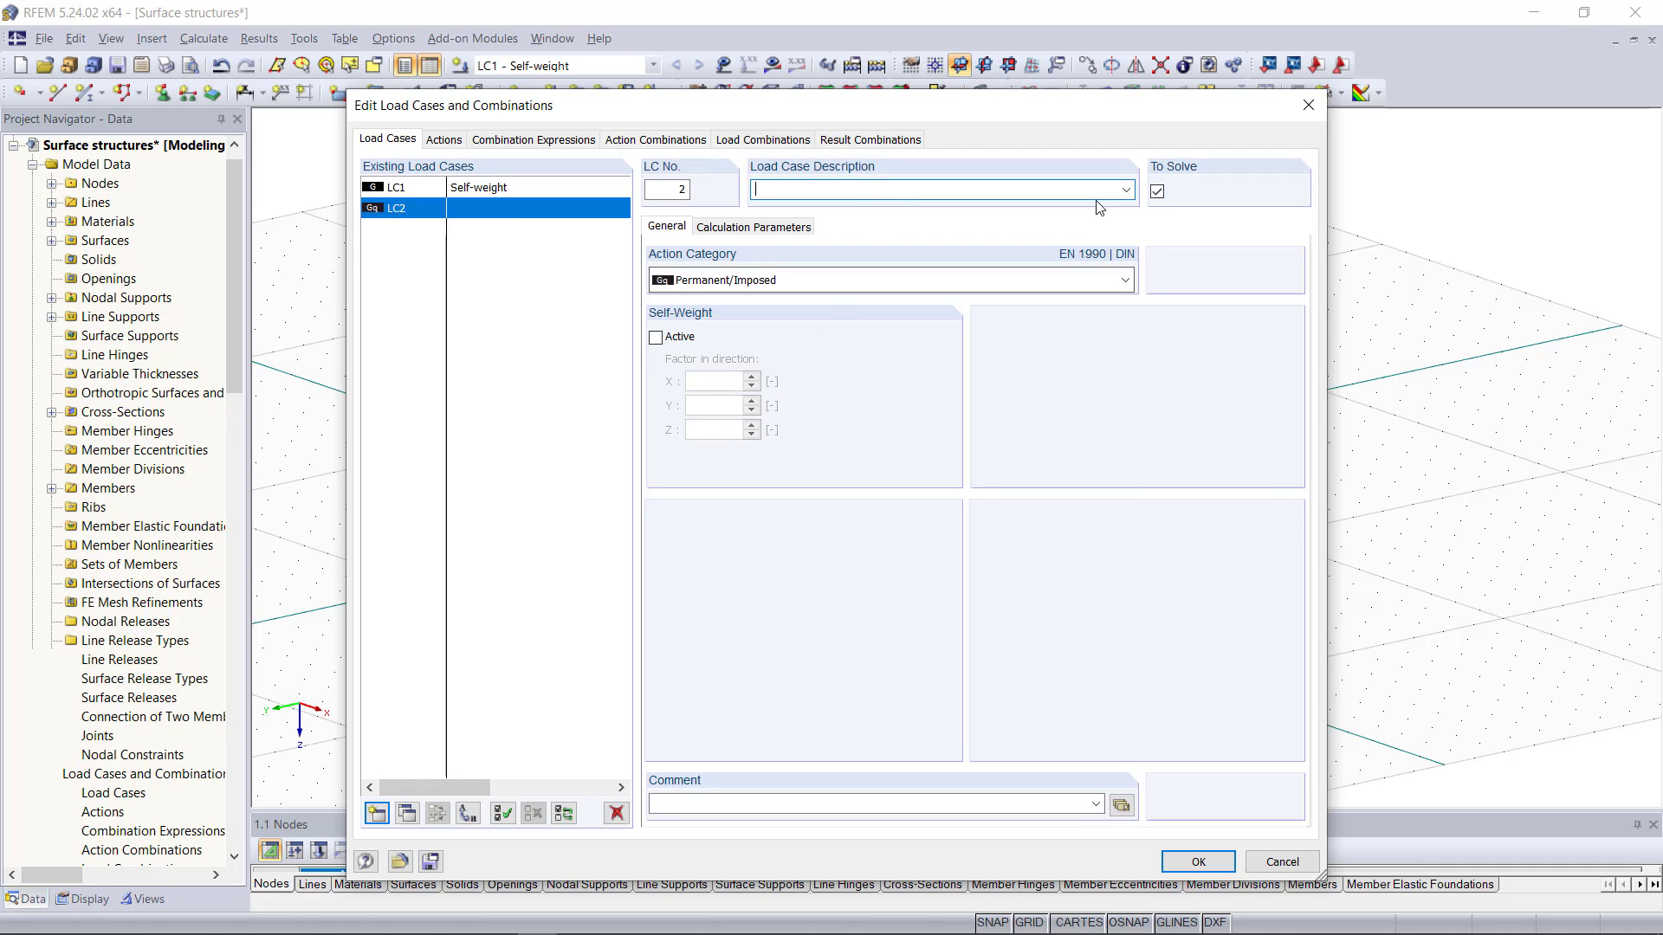
click(857, 280)
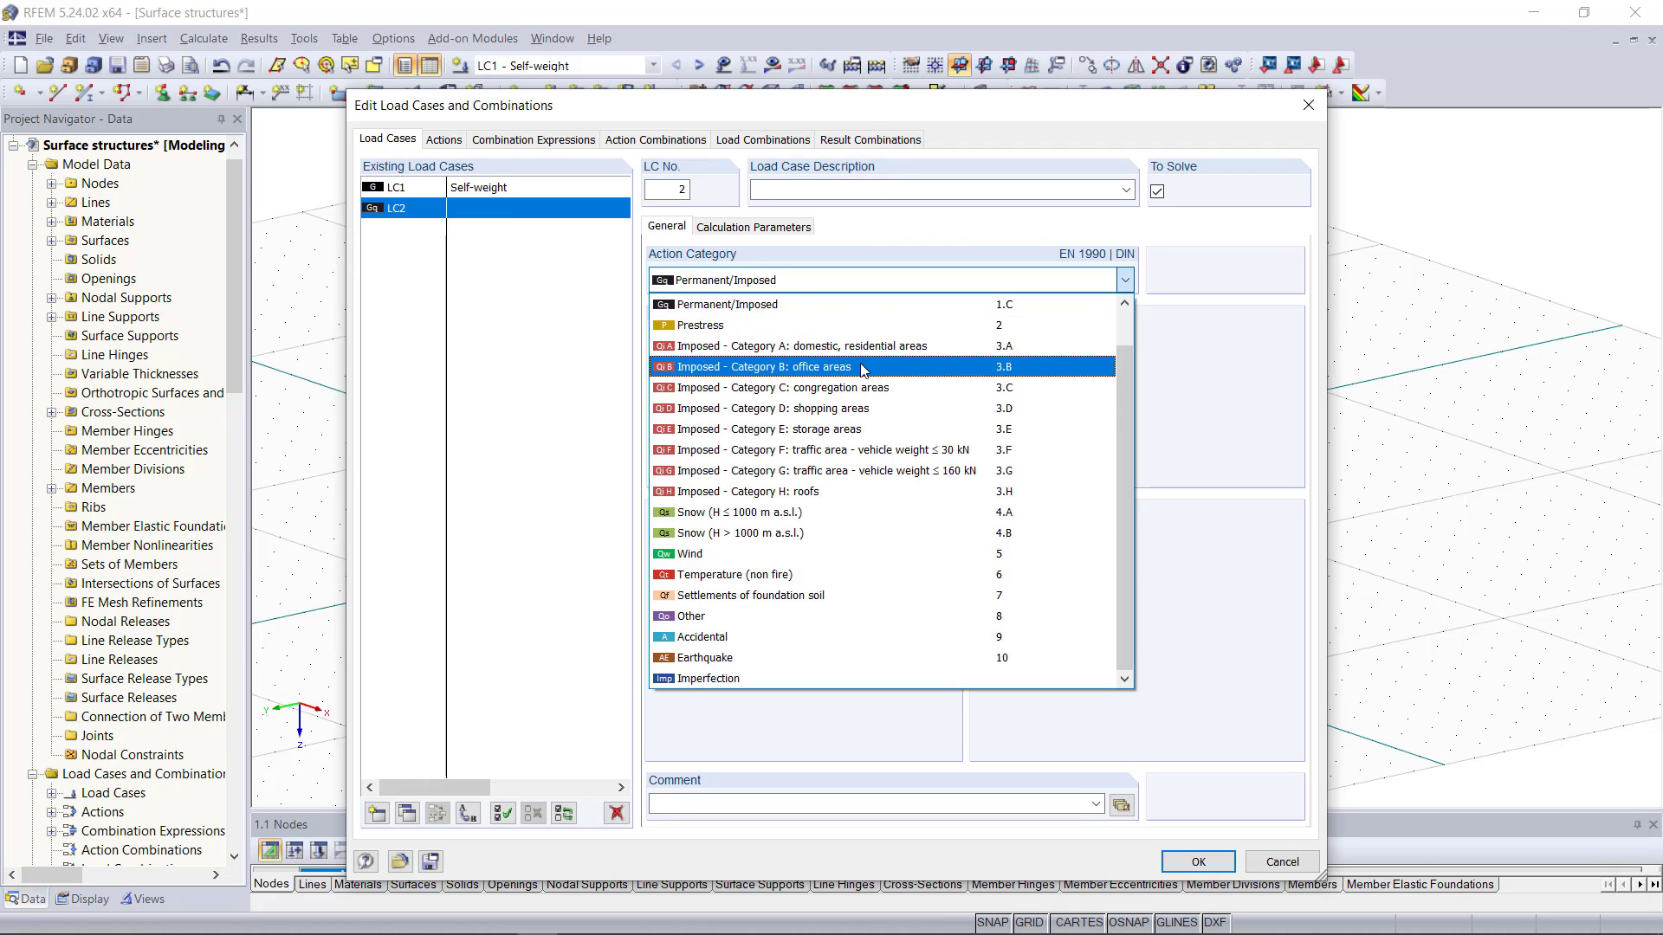
click(862, 368)
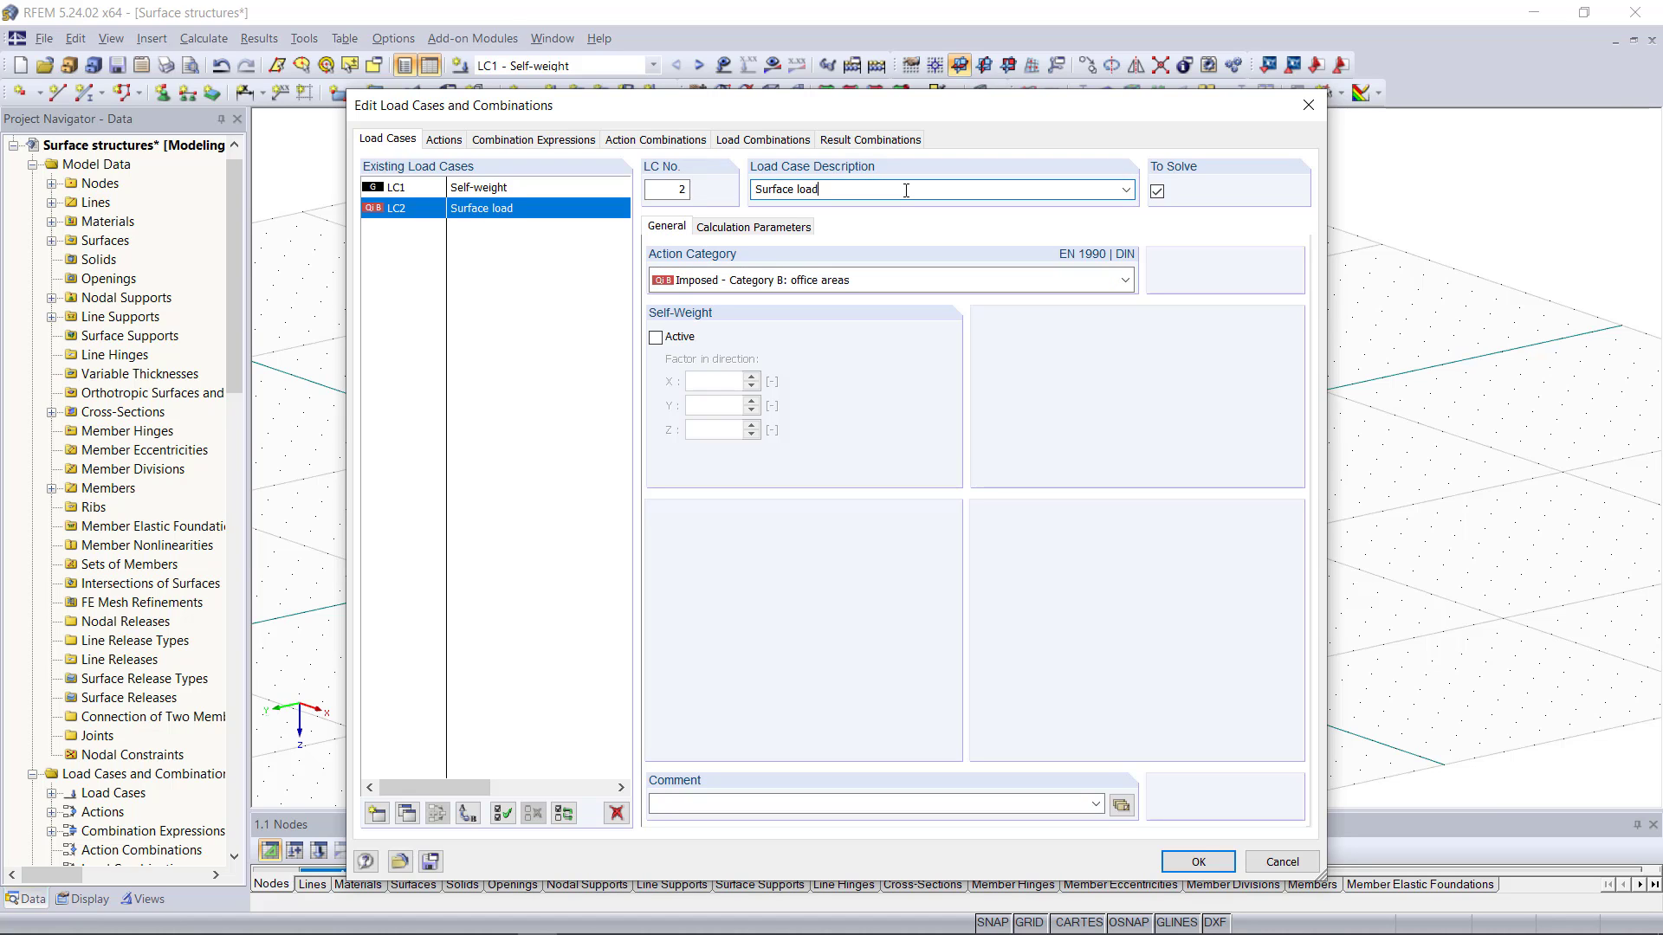
text(1)
click(406, 812)
click(407, 812)
click(407, 813)
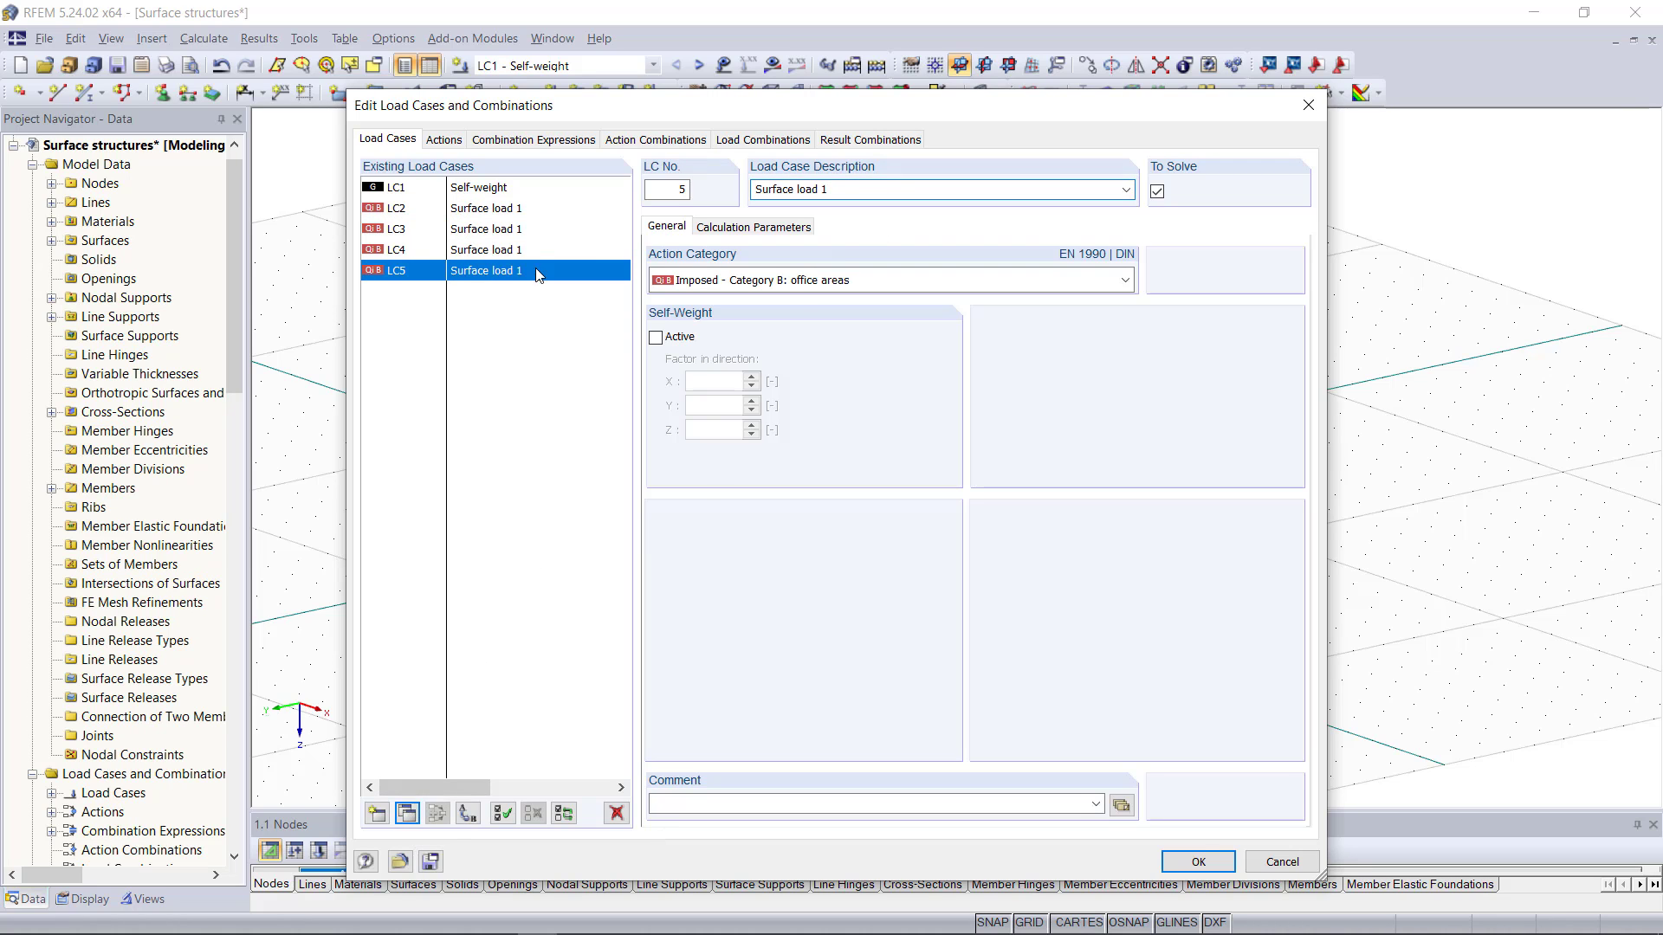
Step: Rename the three copied load cases LC3 to LC5 as Surface load 2, Surface load 3 and Surface load 4, and accept the load cases
click(485, 229)
click(824, 189)
double_click(825, 189)
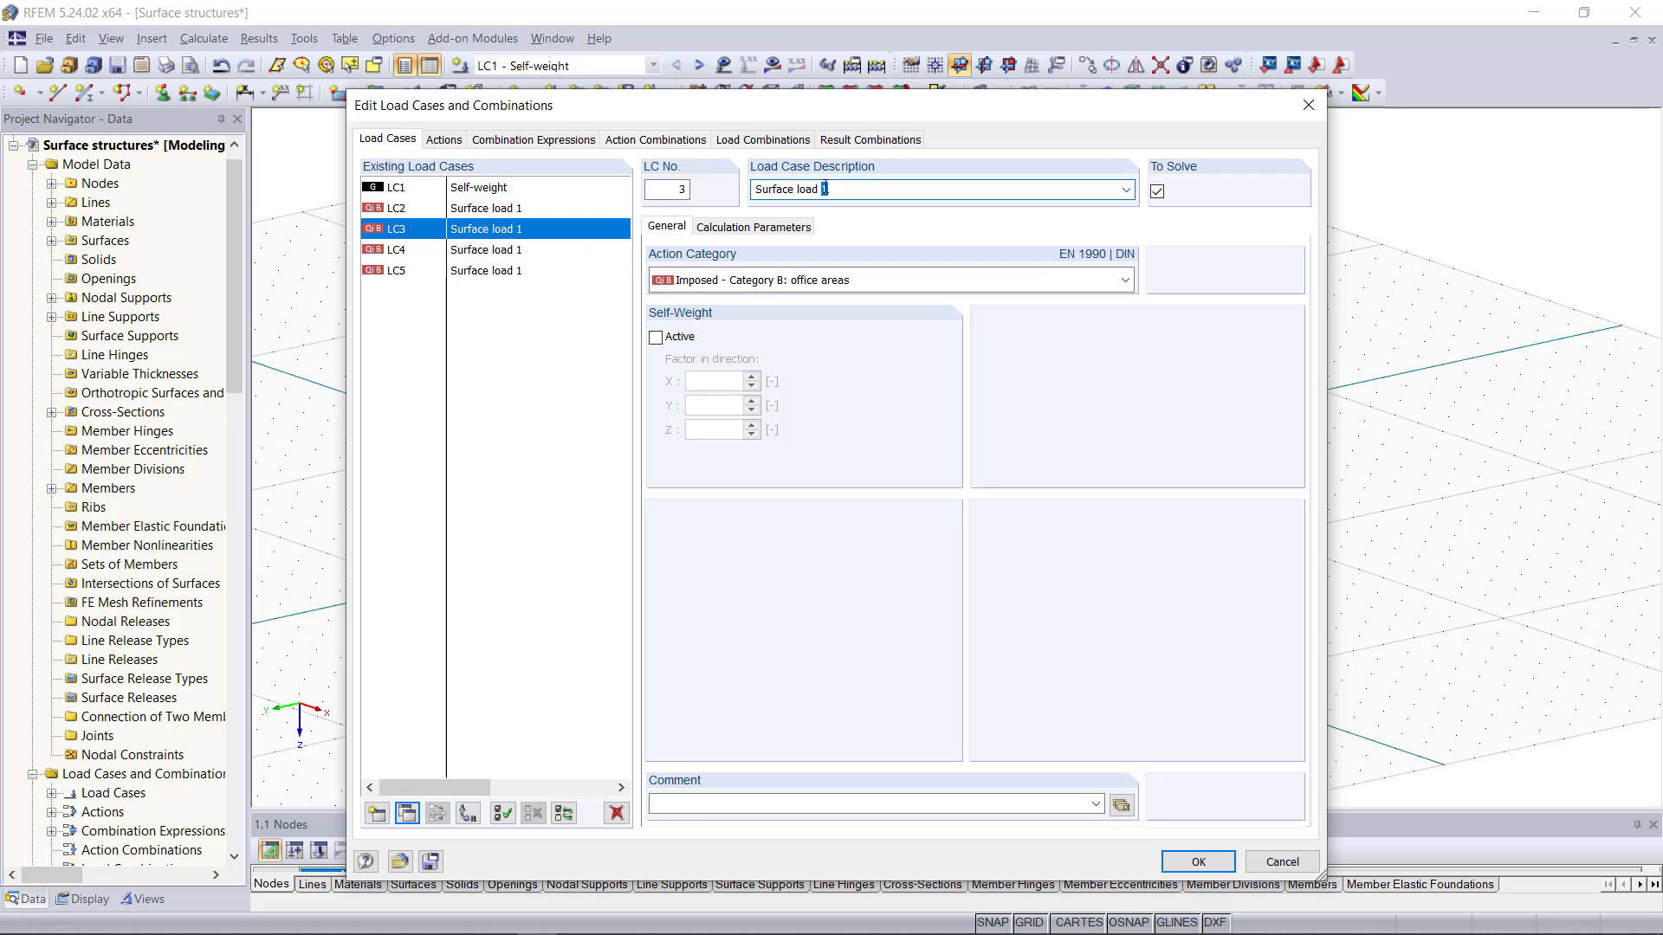
text(2)
click(546, 249)
click(824, 189)
click(825, 191)
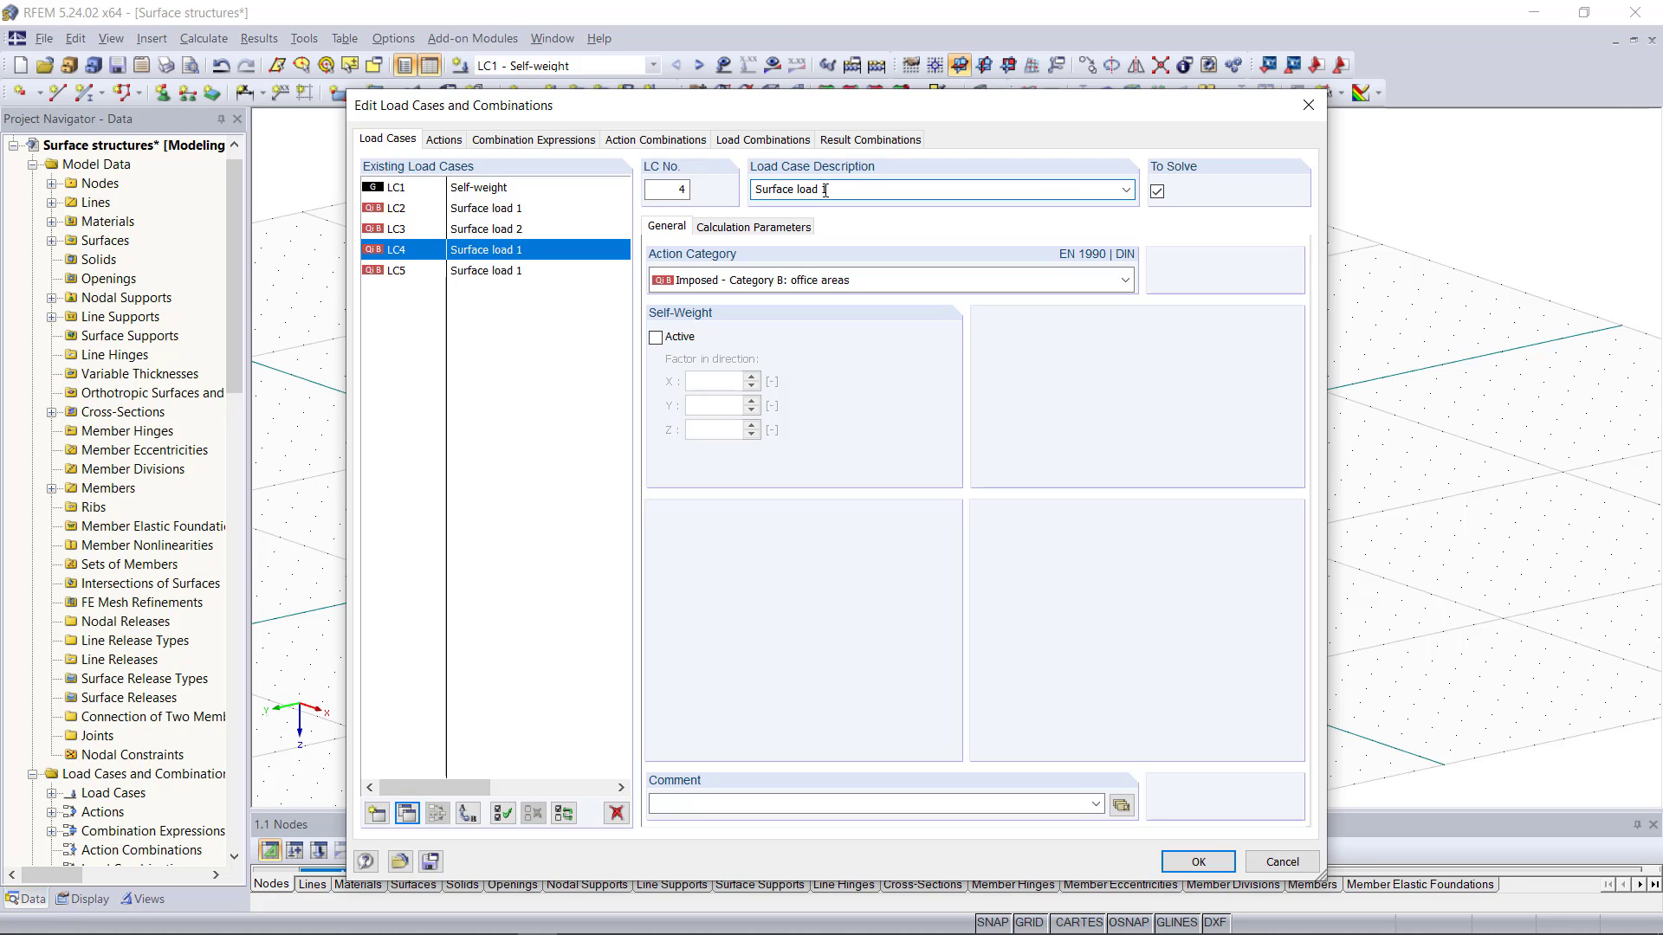
click(519, 270)
click(829, 189)
click(831, 188)
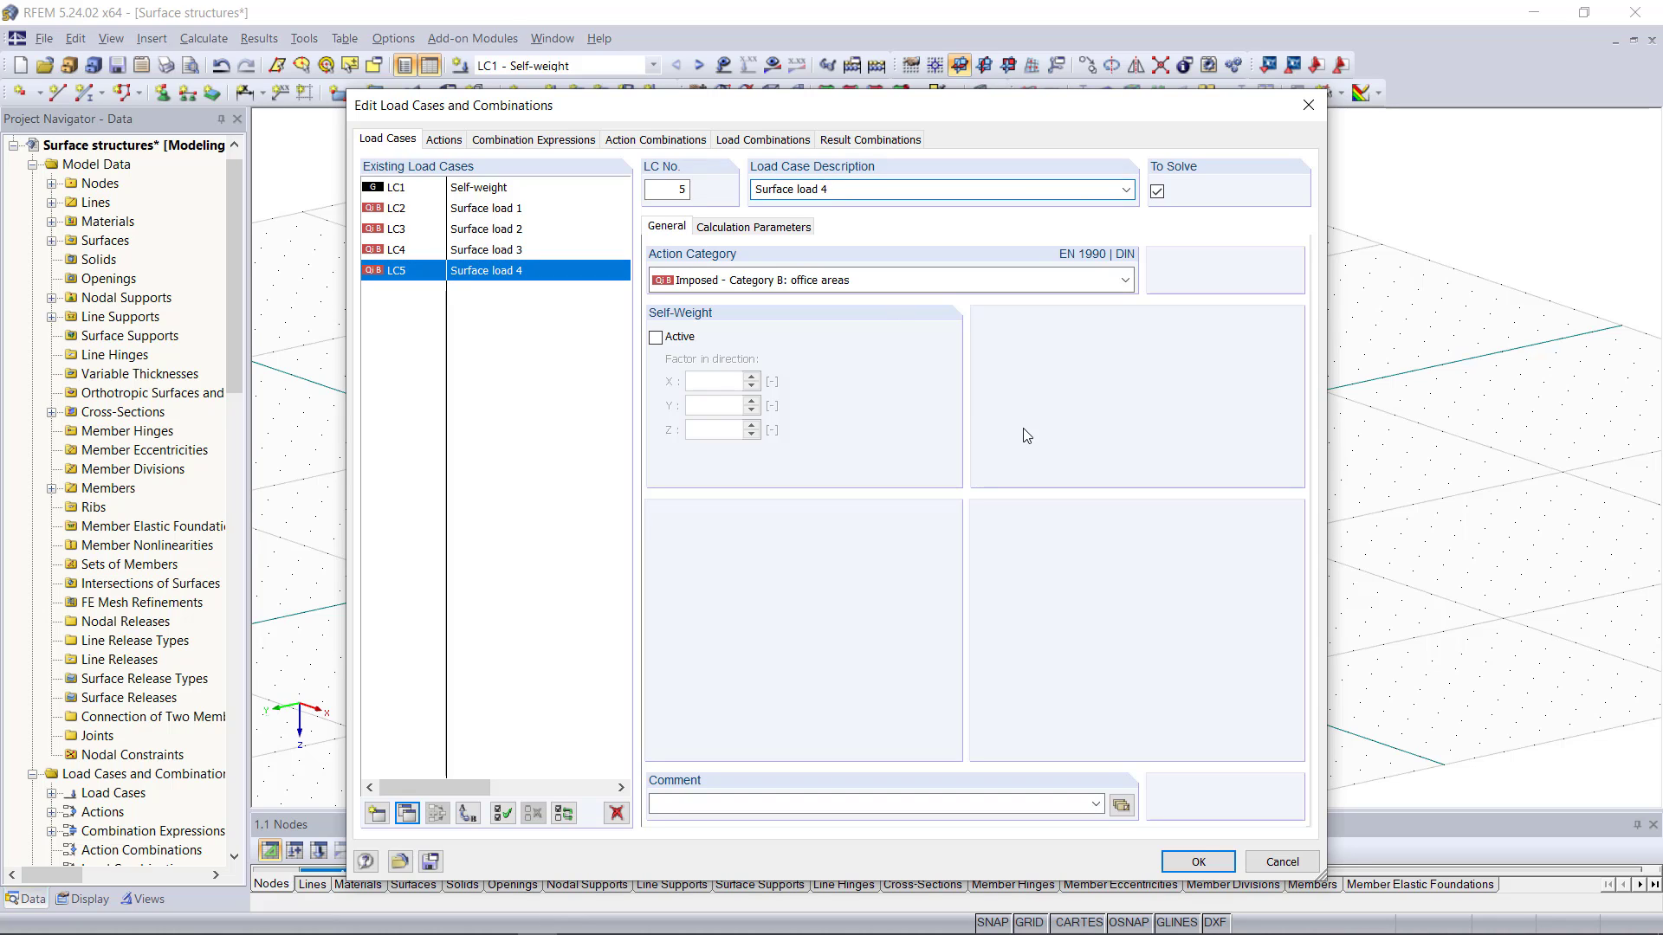
click(1198, 861)
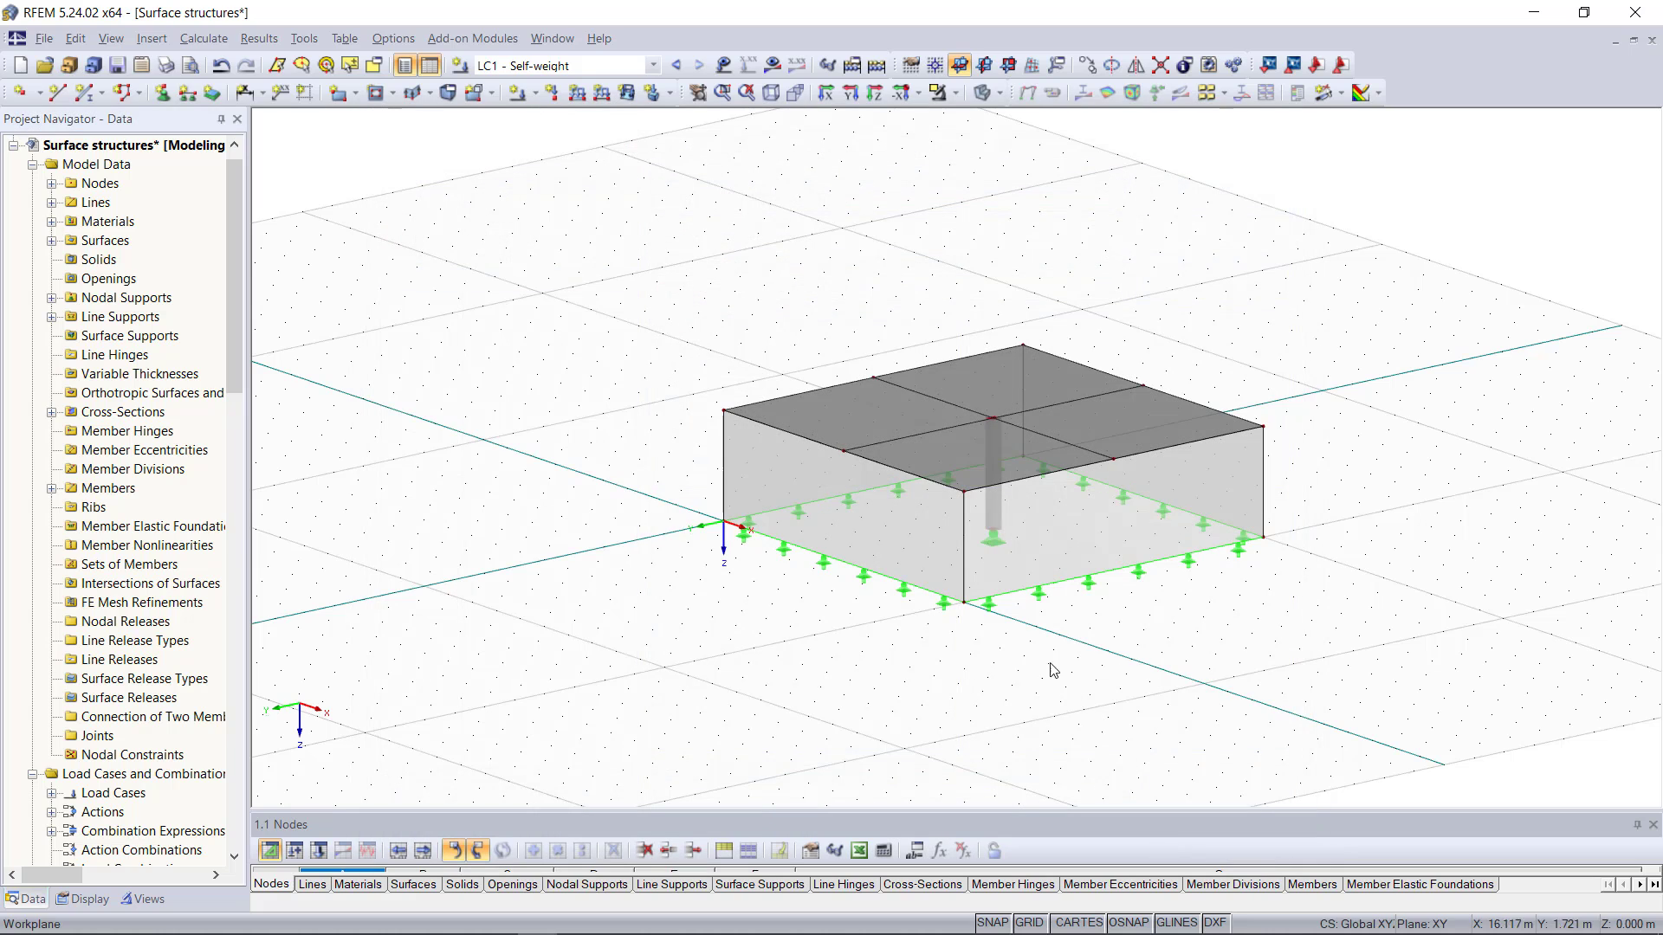
Step: In LC2, apply a uniform 2.5 kN/m² surface load in direction ZL to the slab quarter nearest the origin
click(674, 66)
click(675, 66)
click(675, 66)
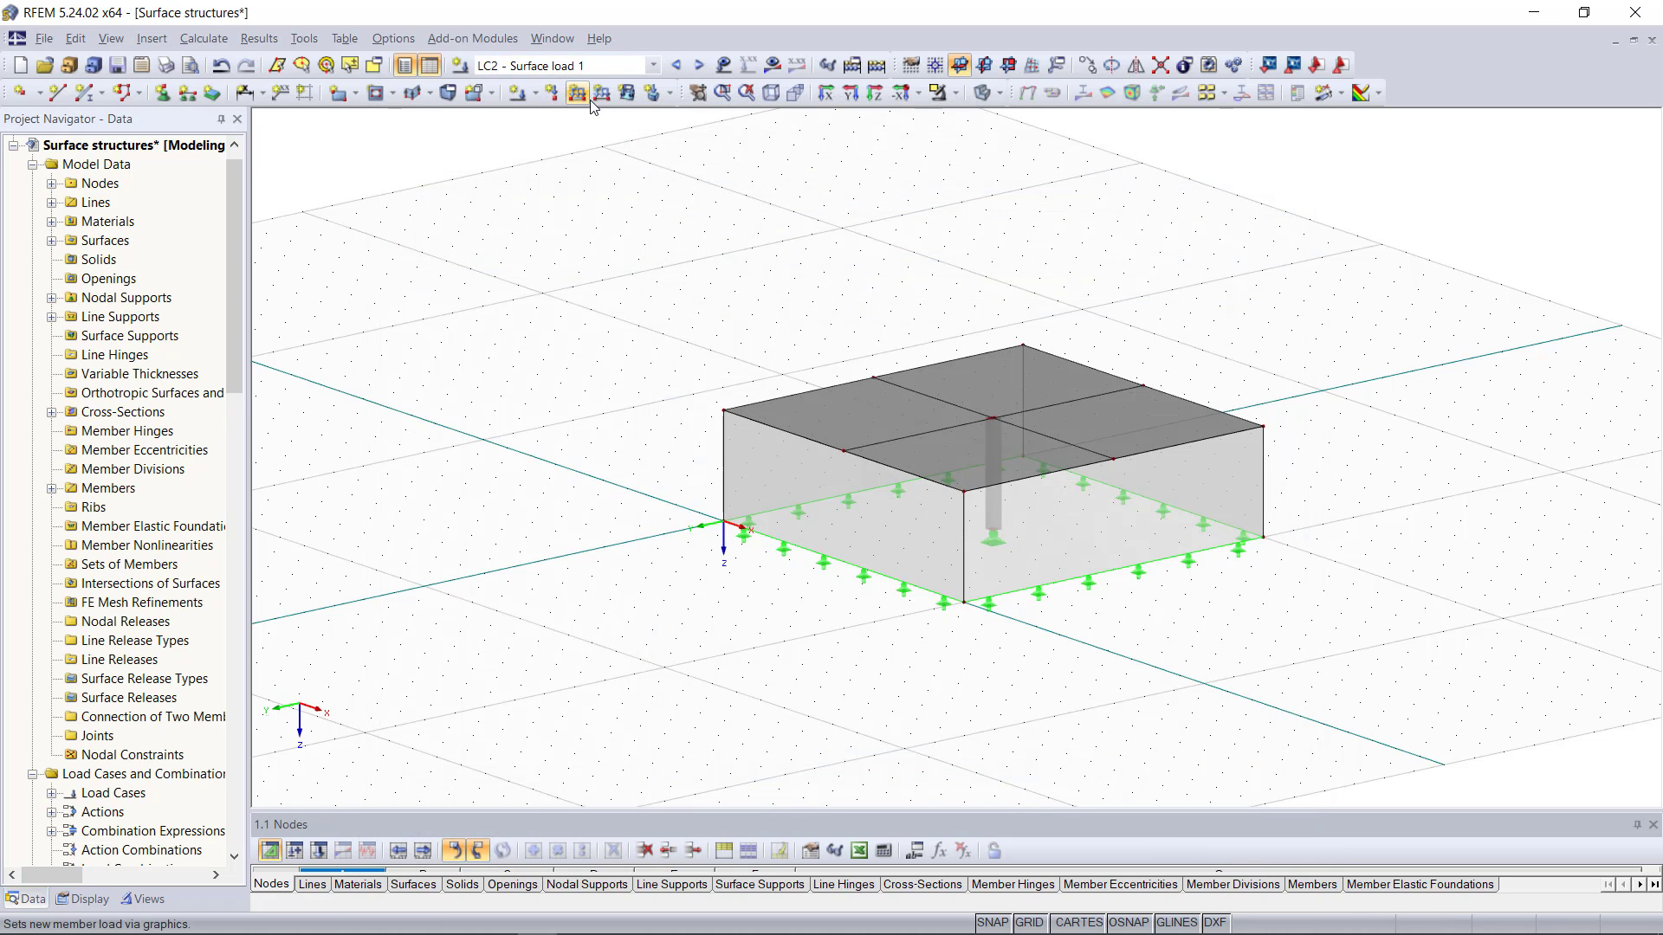
click(626, 92)
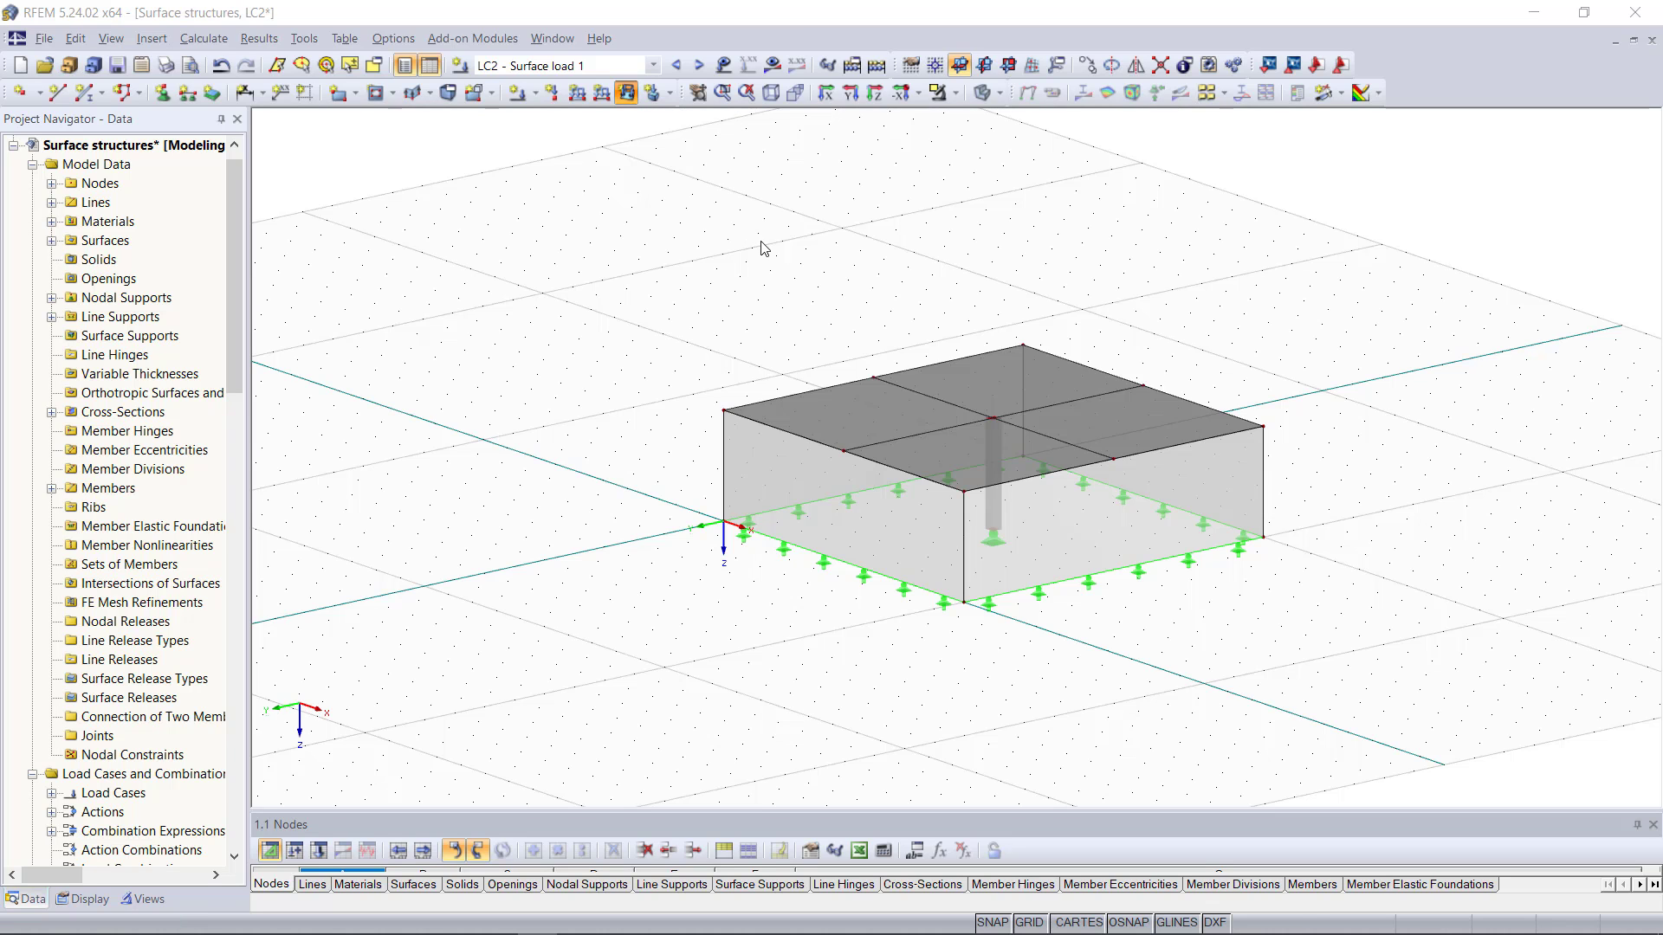
click(422, 263)
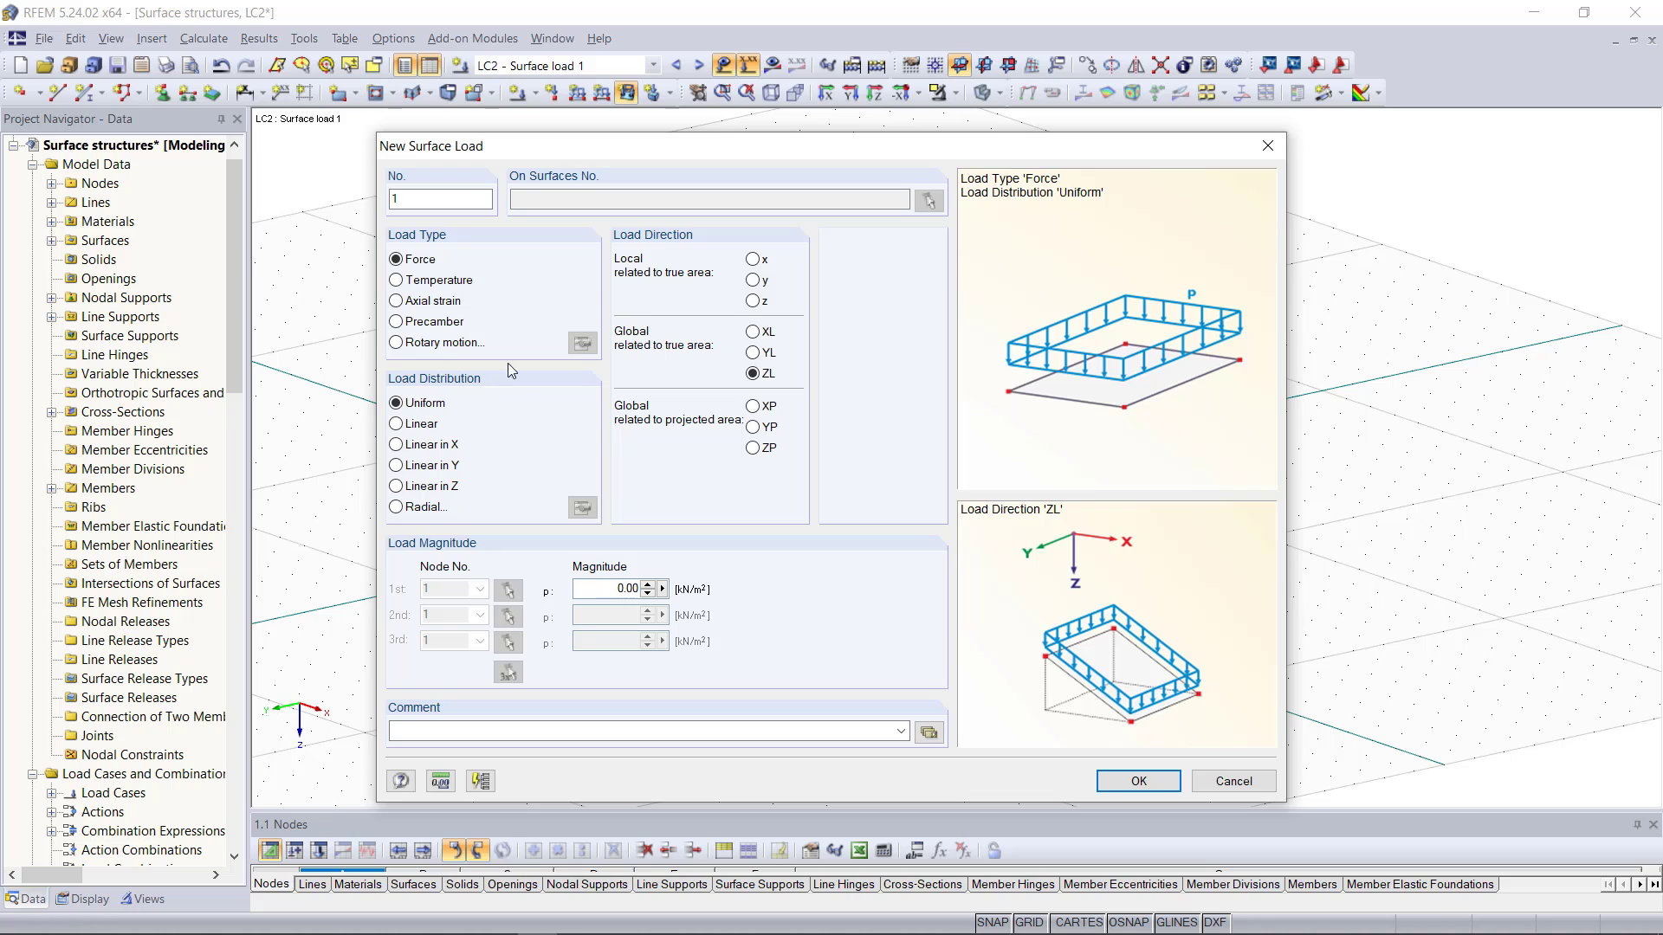
click(768, 378)
text(2.5)
click(1125, 783)
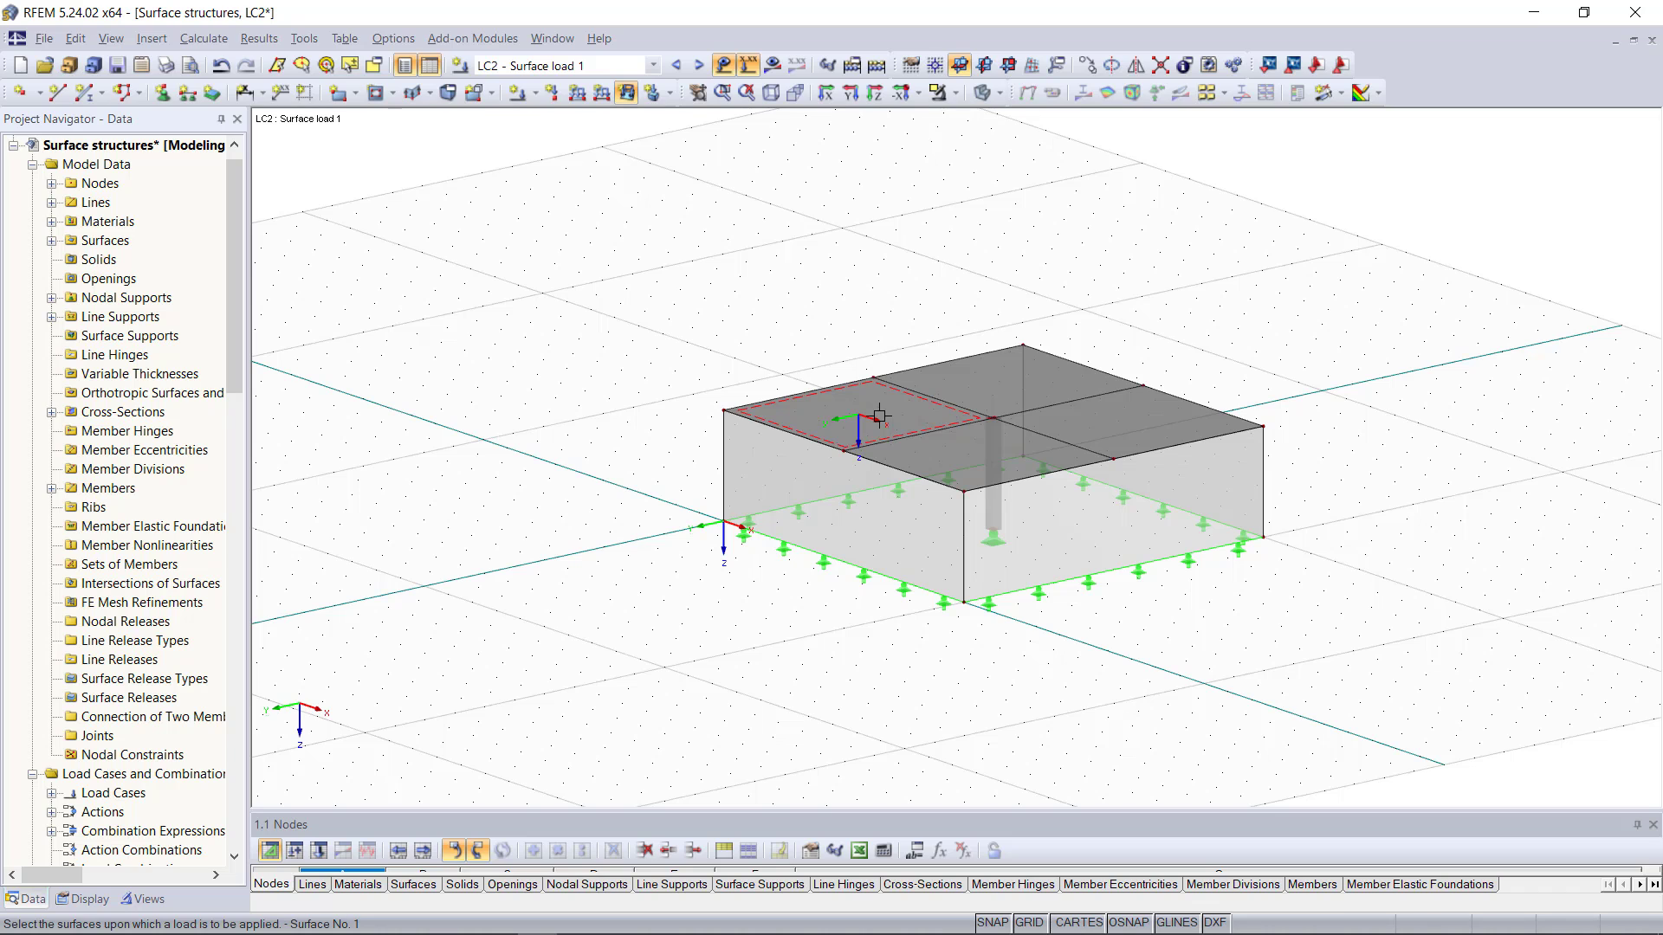
click(880, 417)
Step: Apply the same surface load to the remaining slab quarters, one each in LC3, LC4 and LC5, and end load placement
click(699, 64)
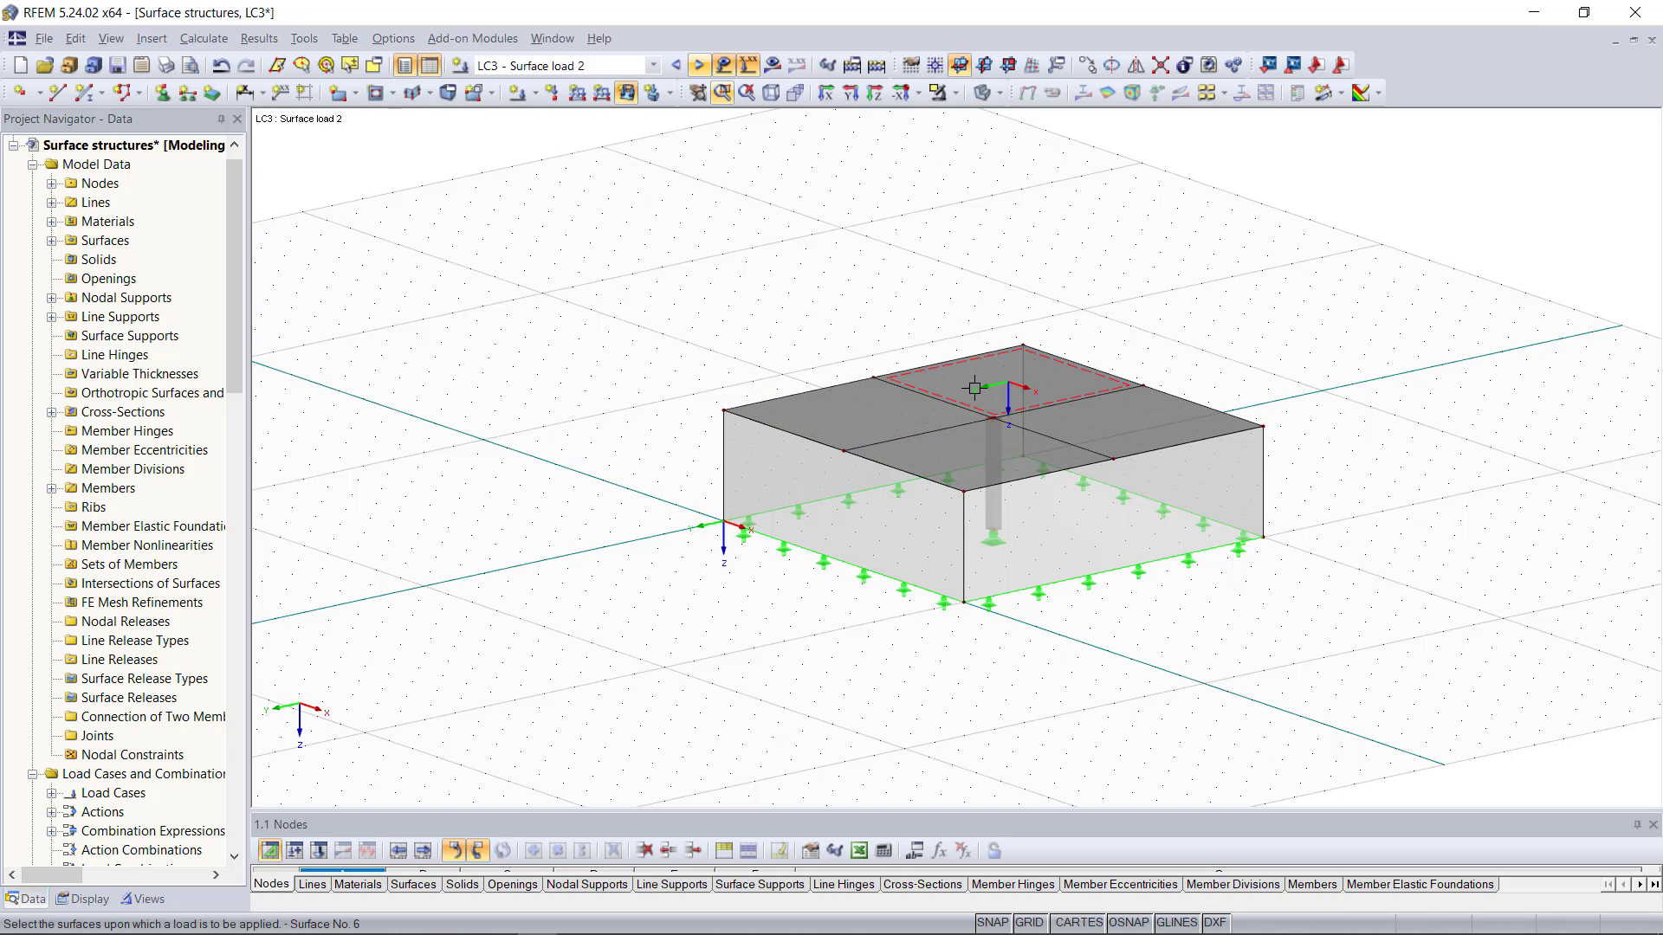
click(699, 65)
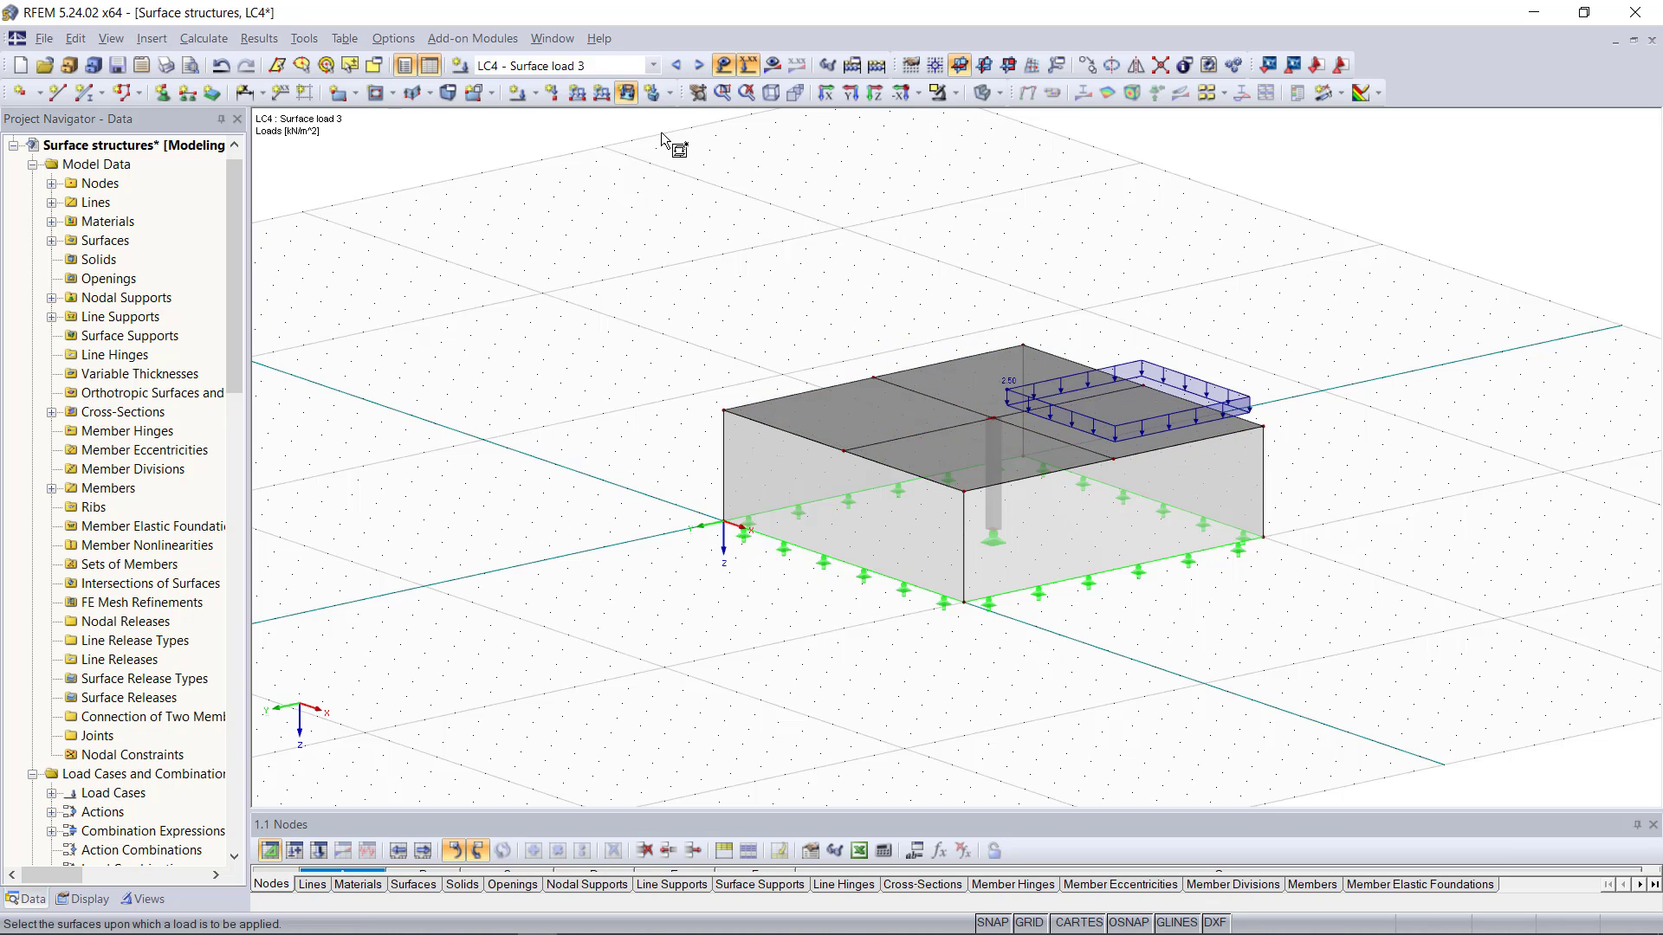
click(698, 66)
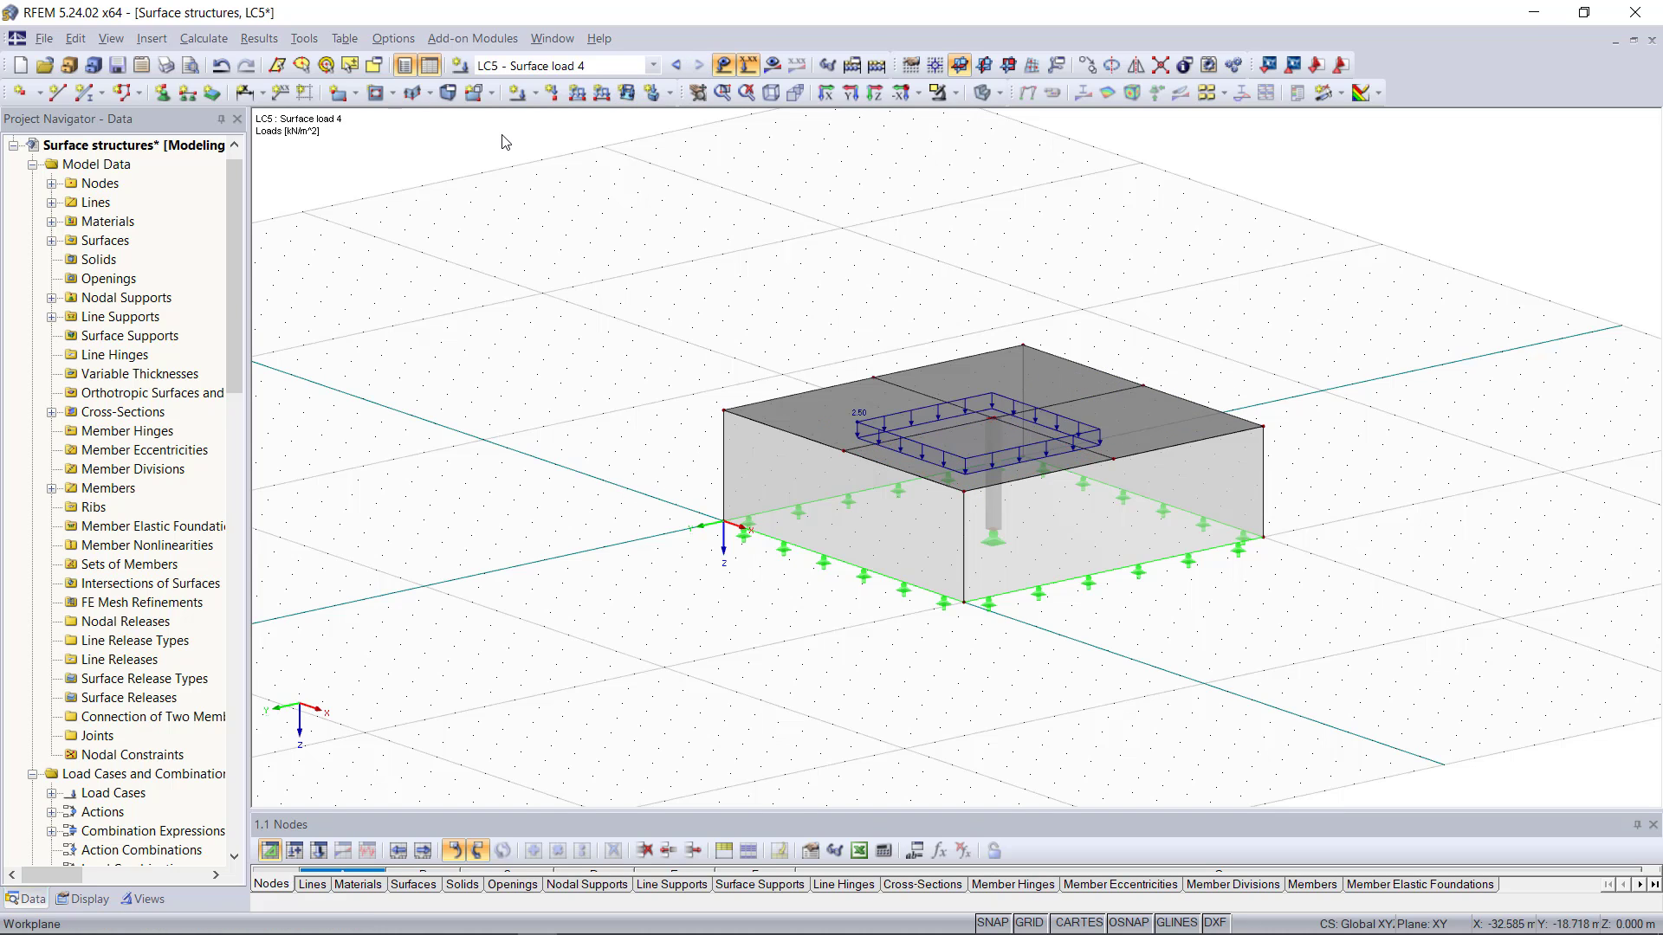
Step: Examine the ULS combination expression's settings, switching the option for reducing the number of load cases on and off again
click(463, 68)
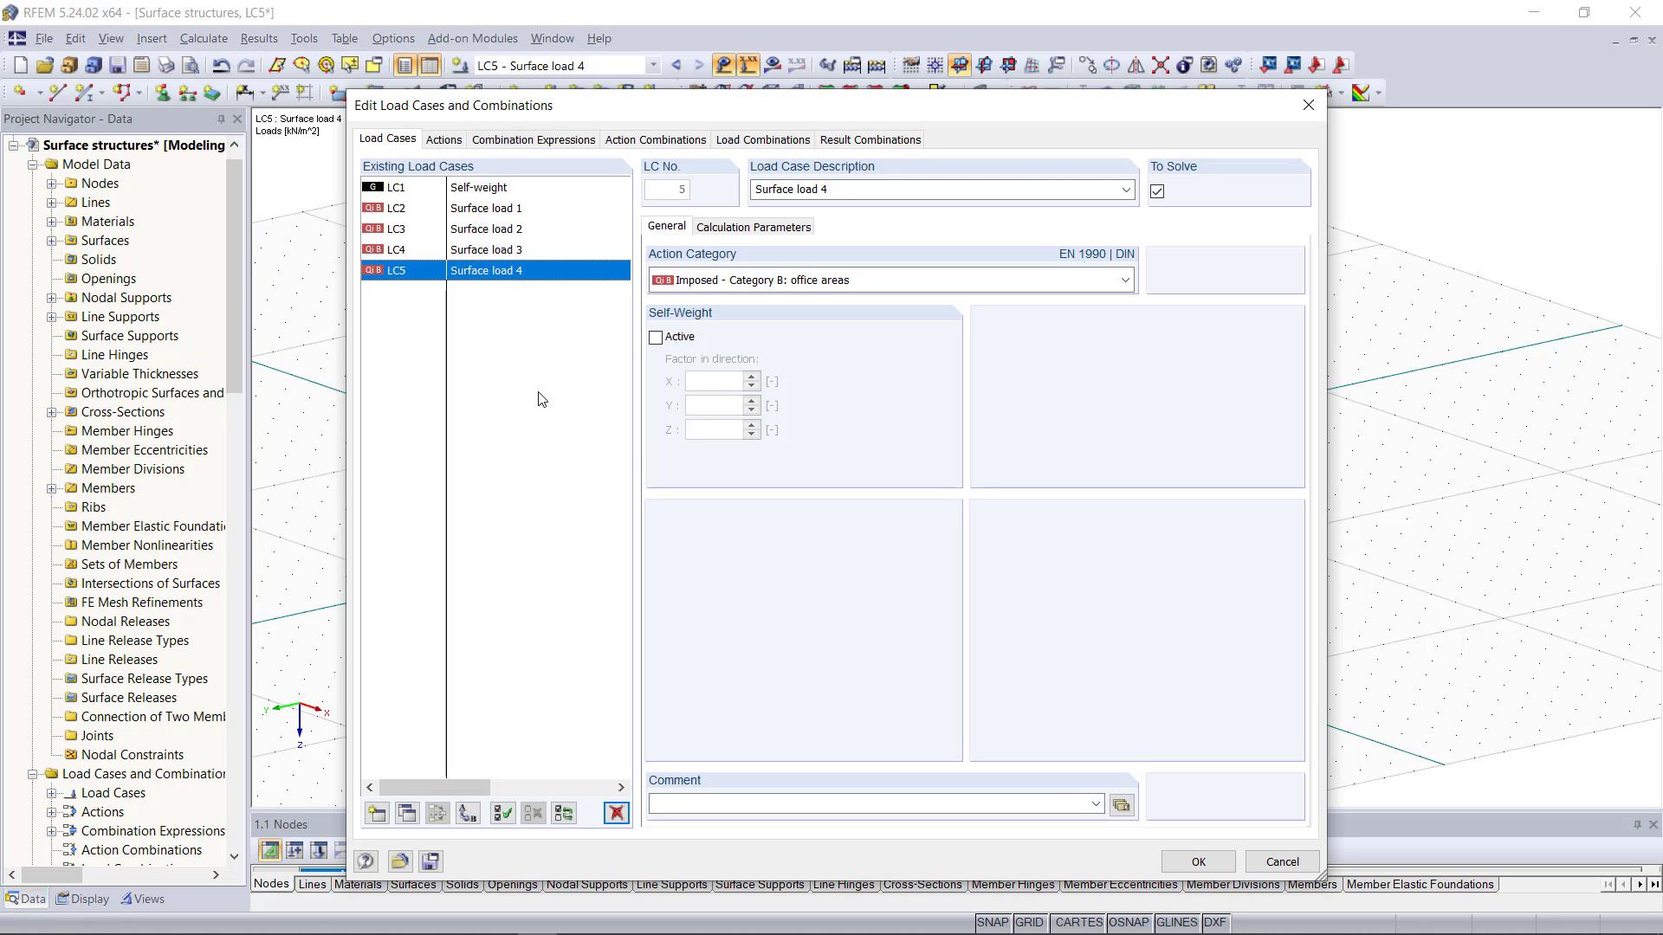
click(515, 141)
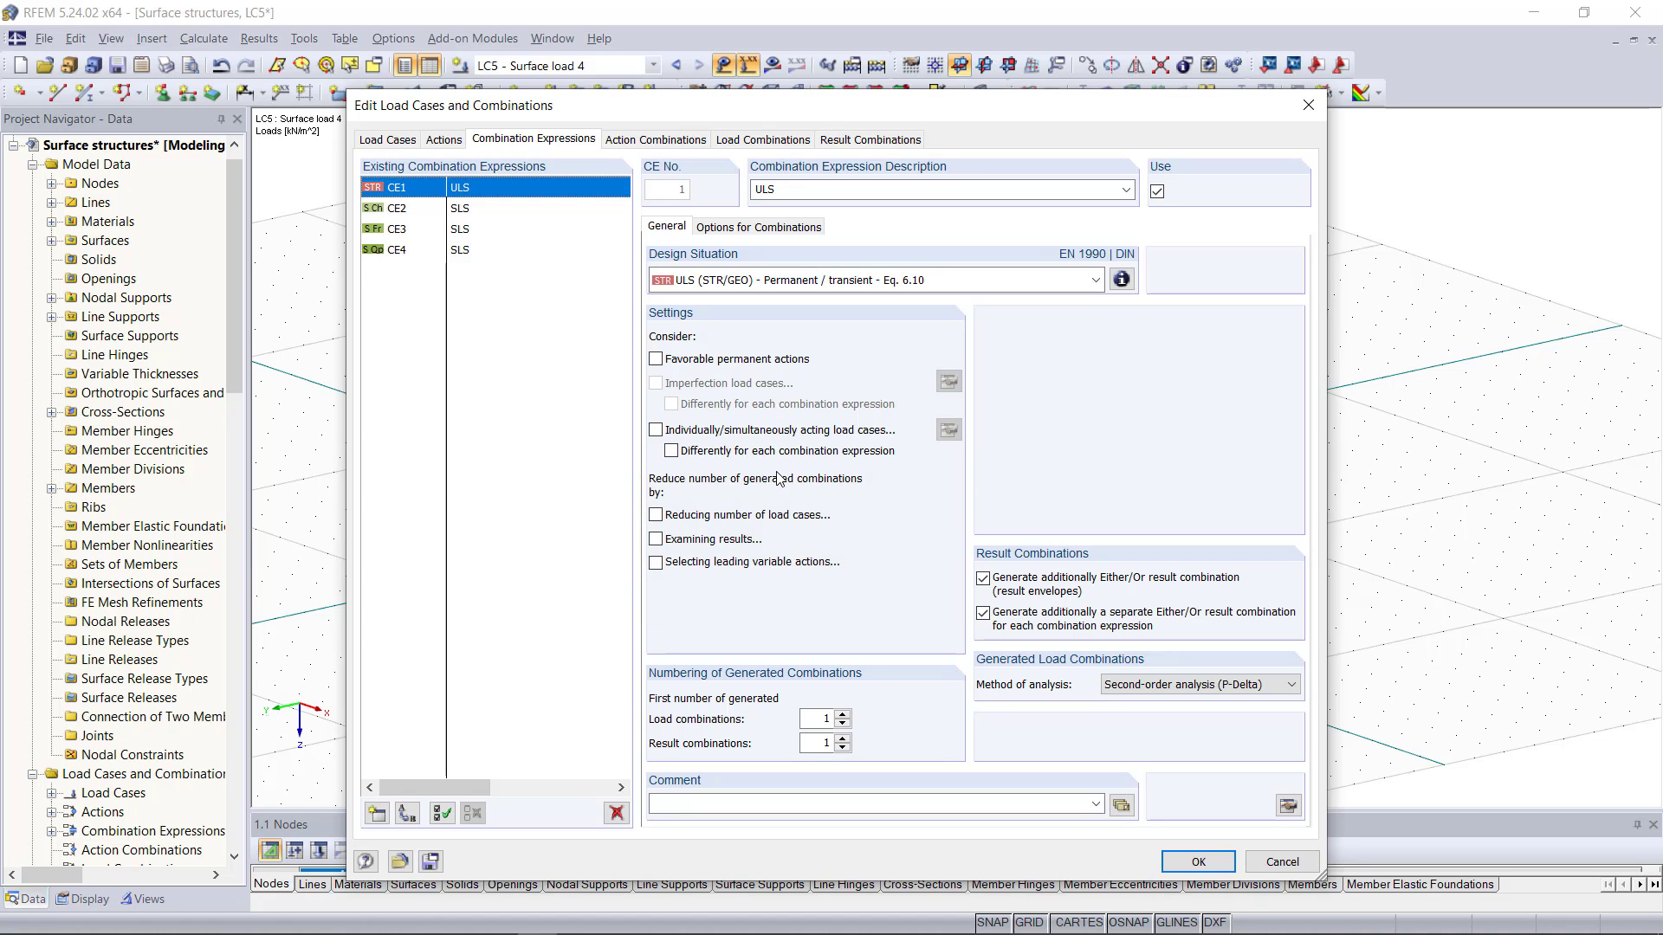
click(715, 517)
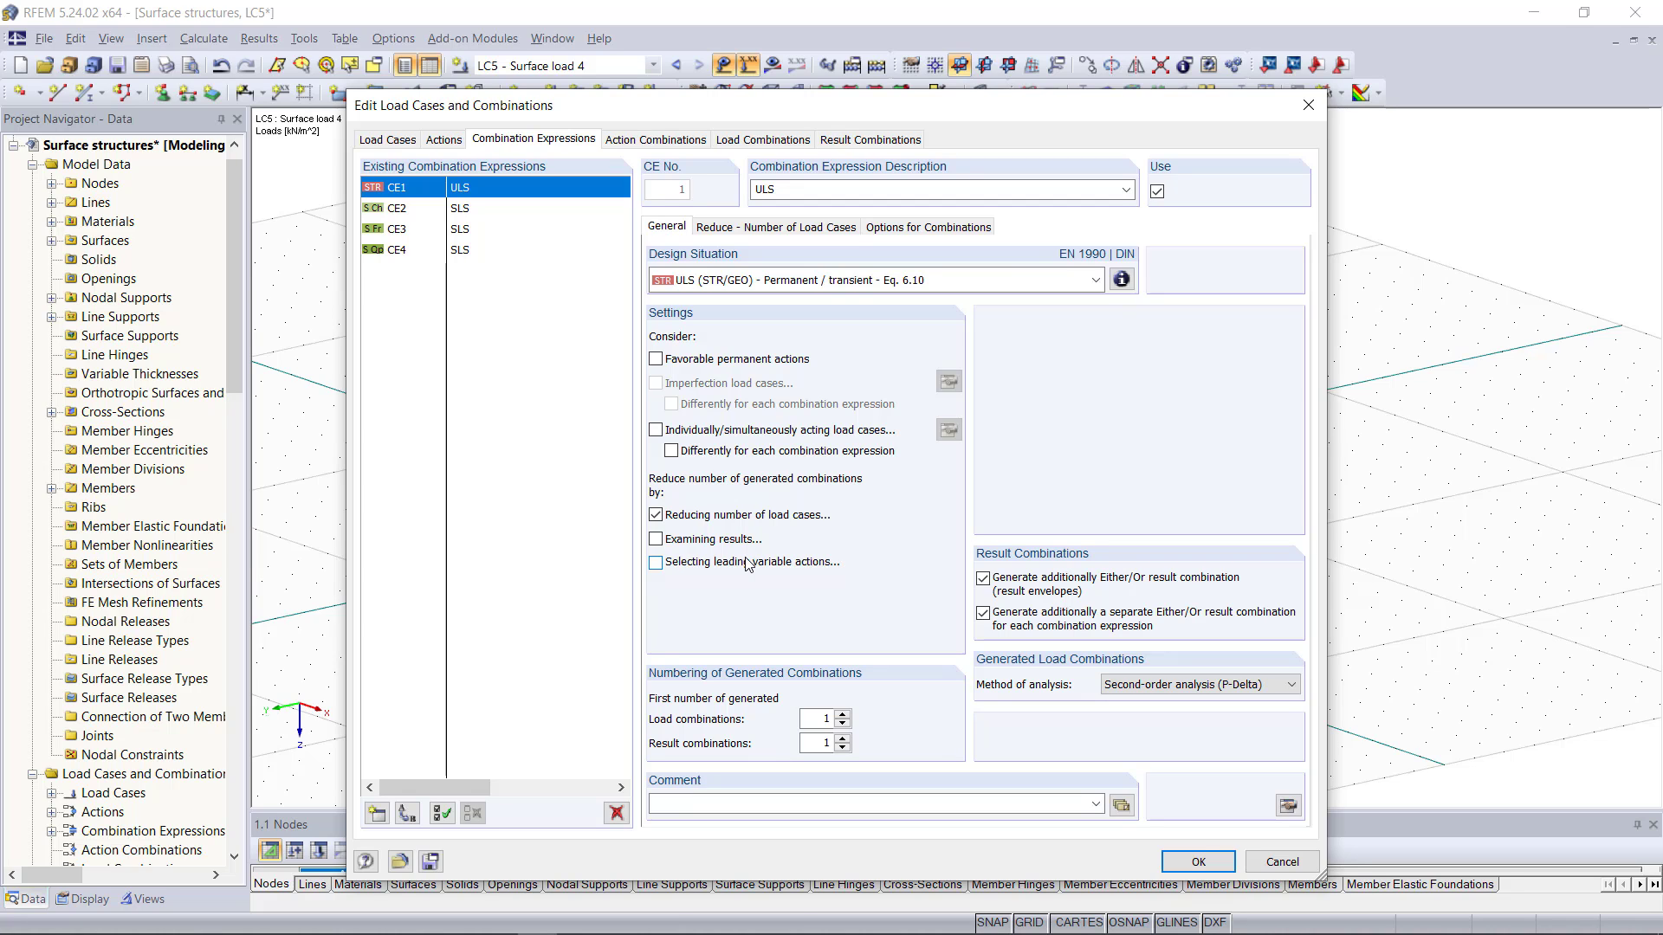
click(752, 517)
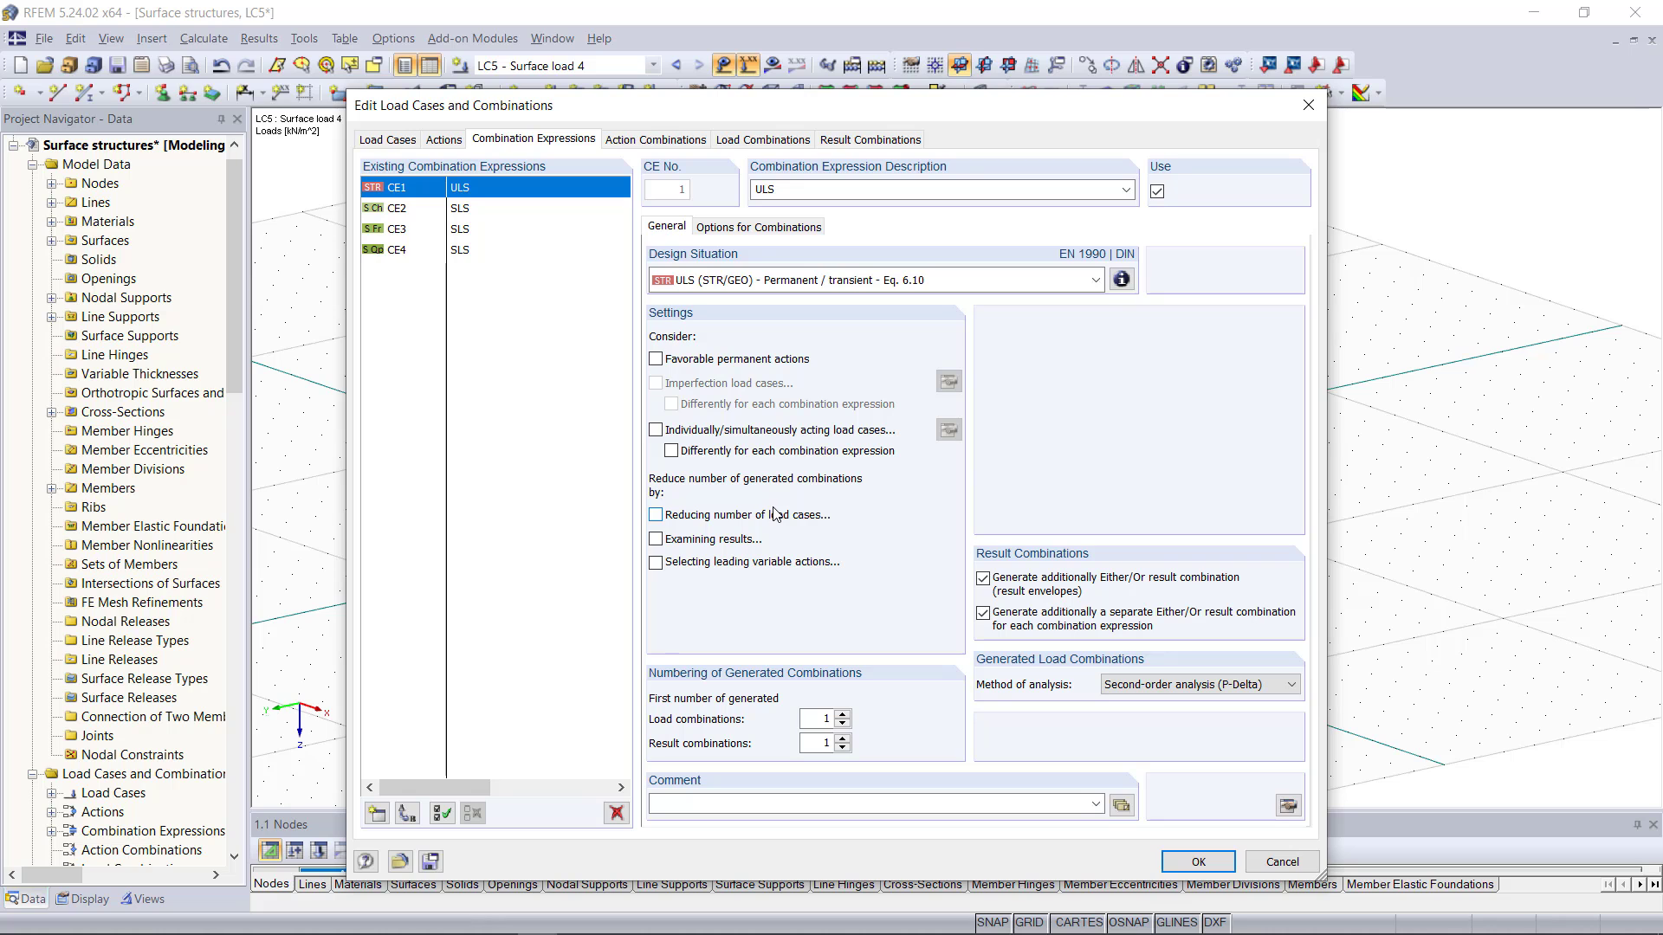
Step: Generate the action, load and result combinations, review each set, and accept them
click(659, 141)
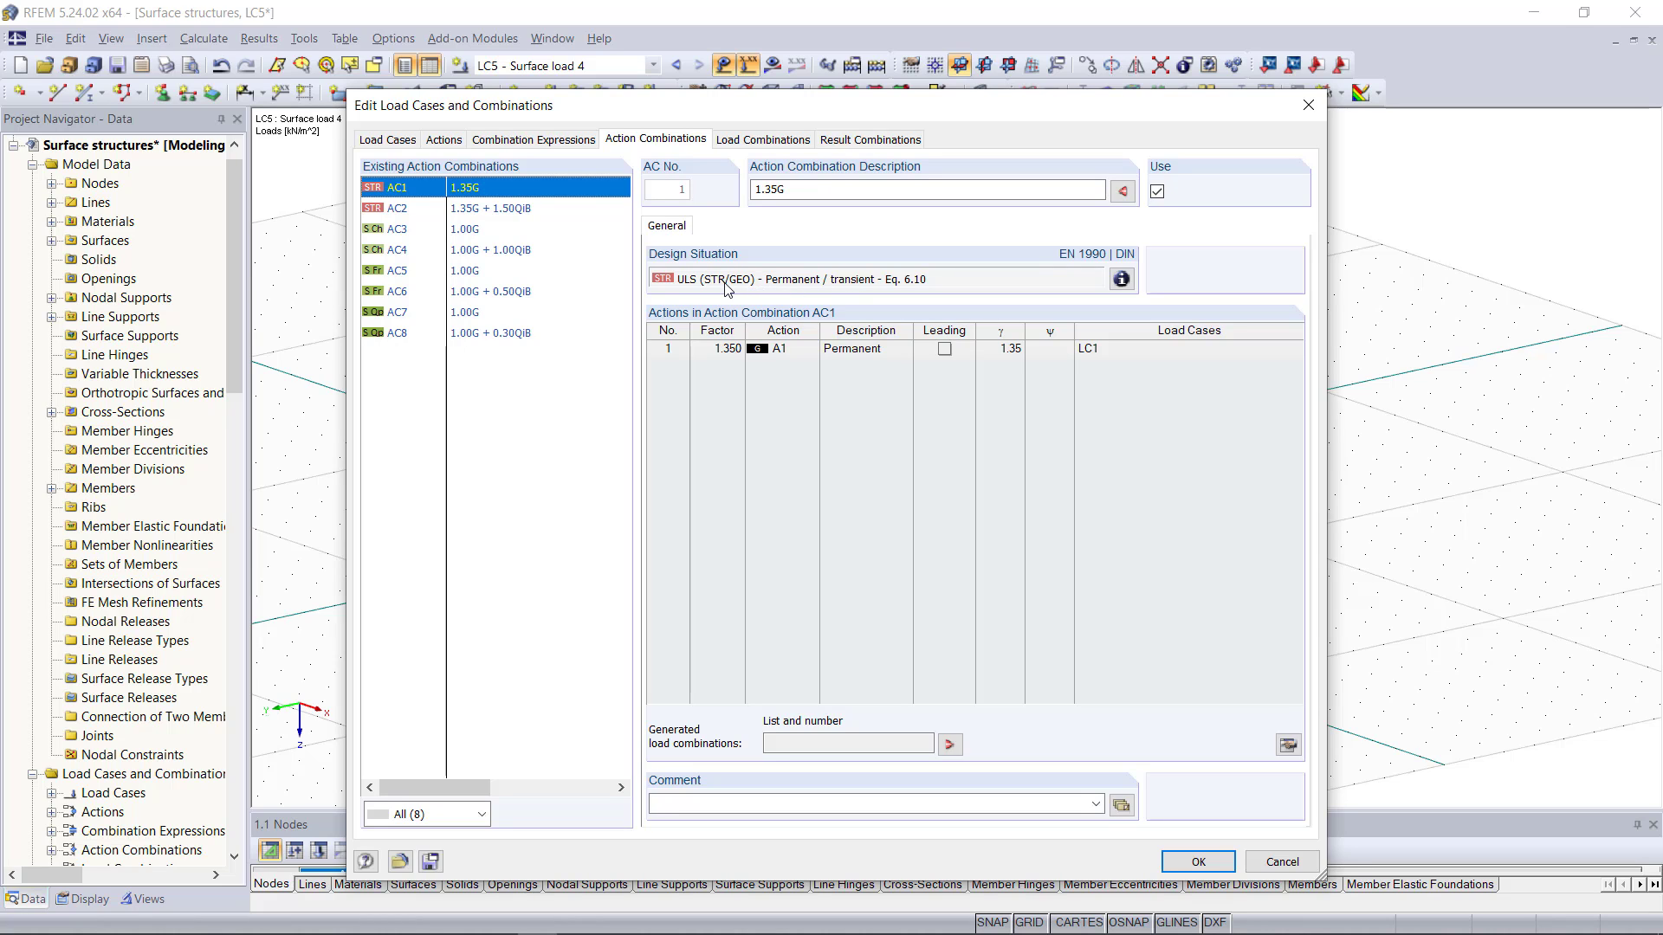
click(476, 232)
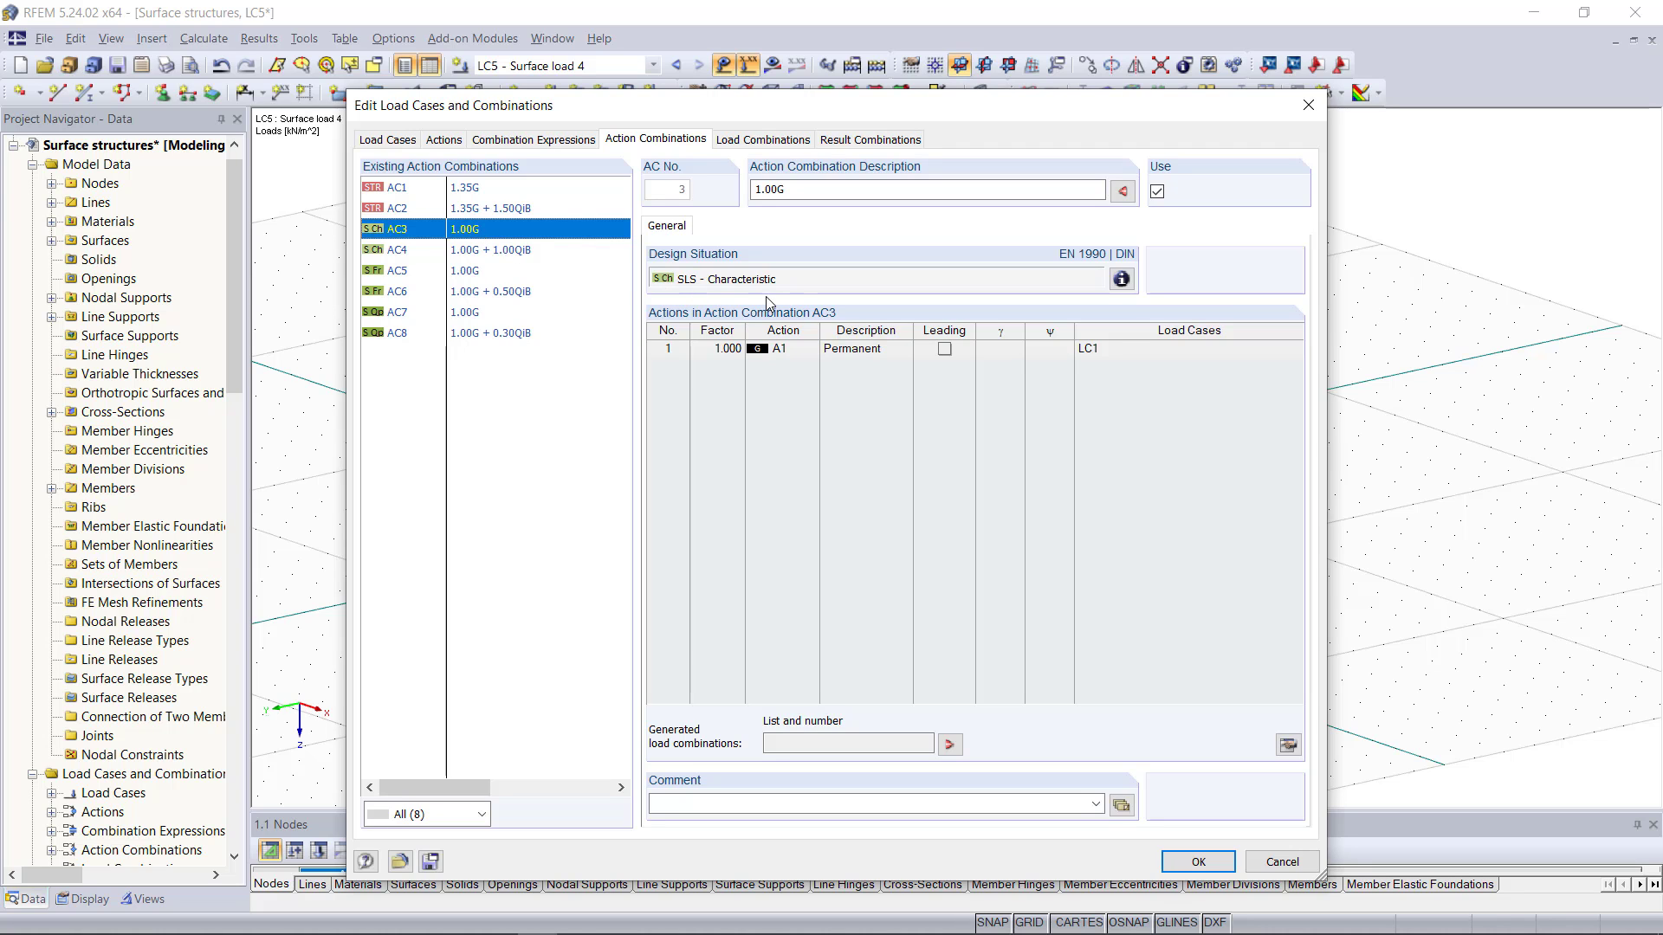
click(799, 140)
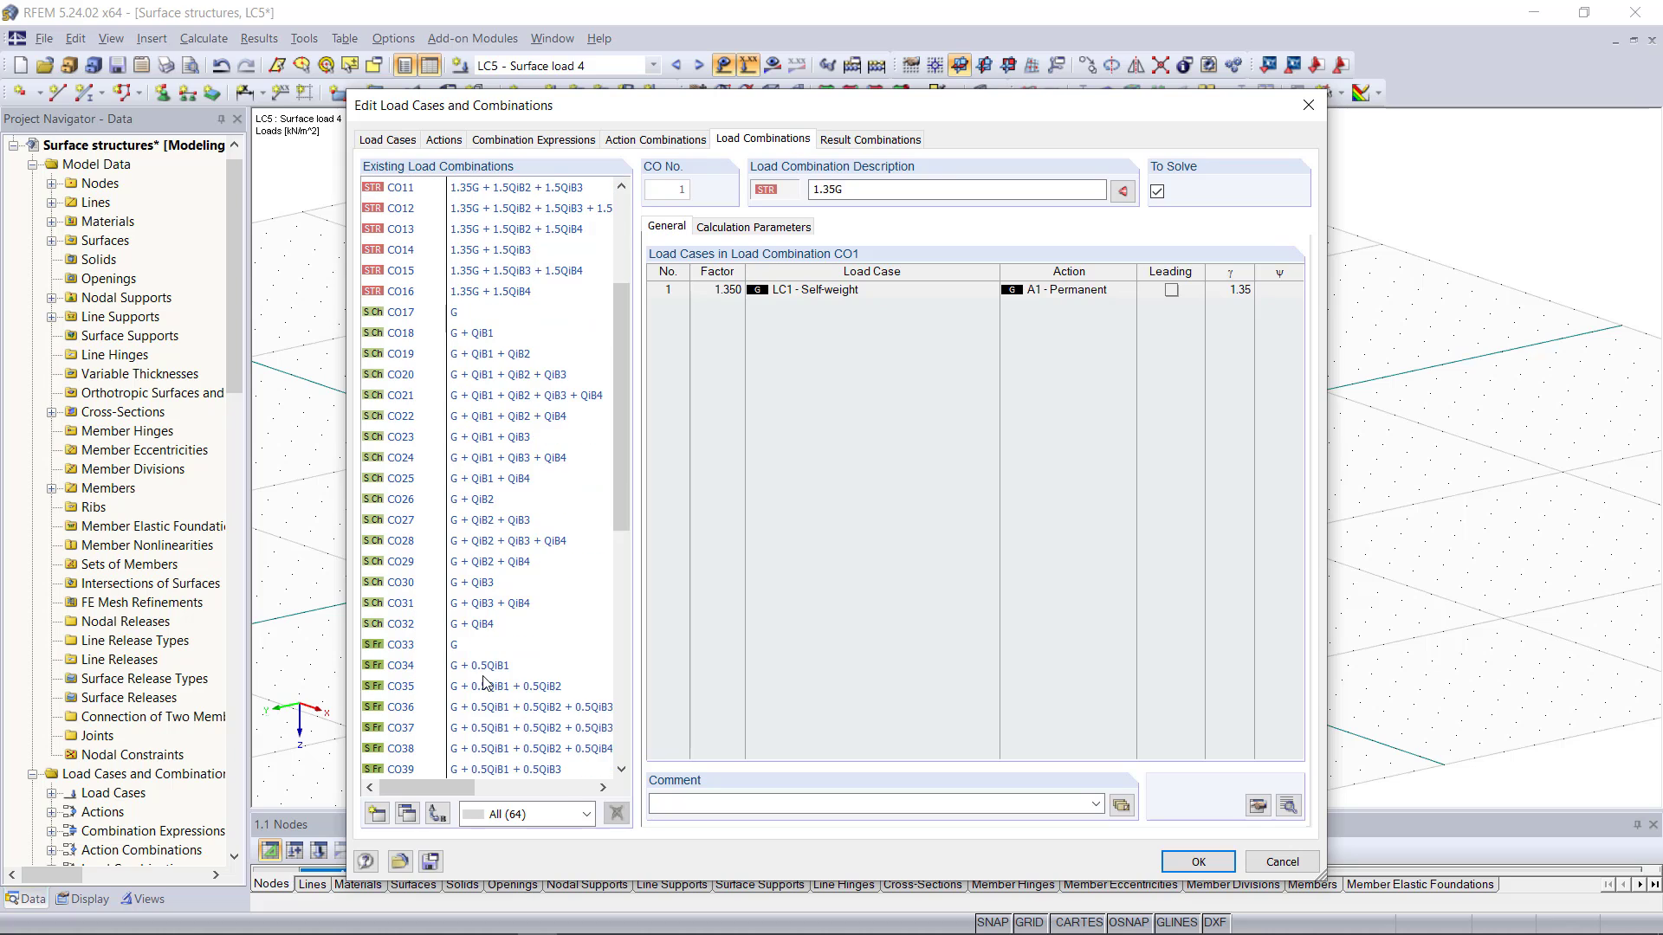
scroll(485, 684, down, 3)
click(864, 142)
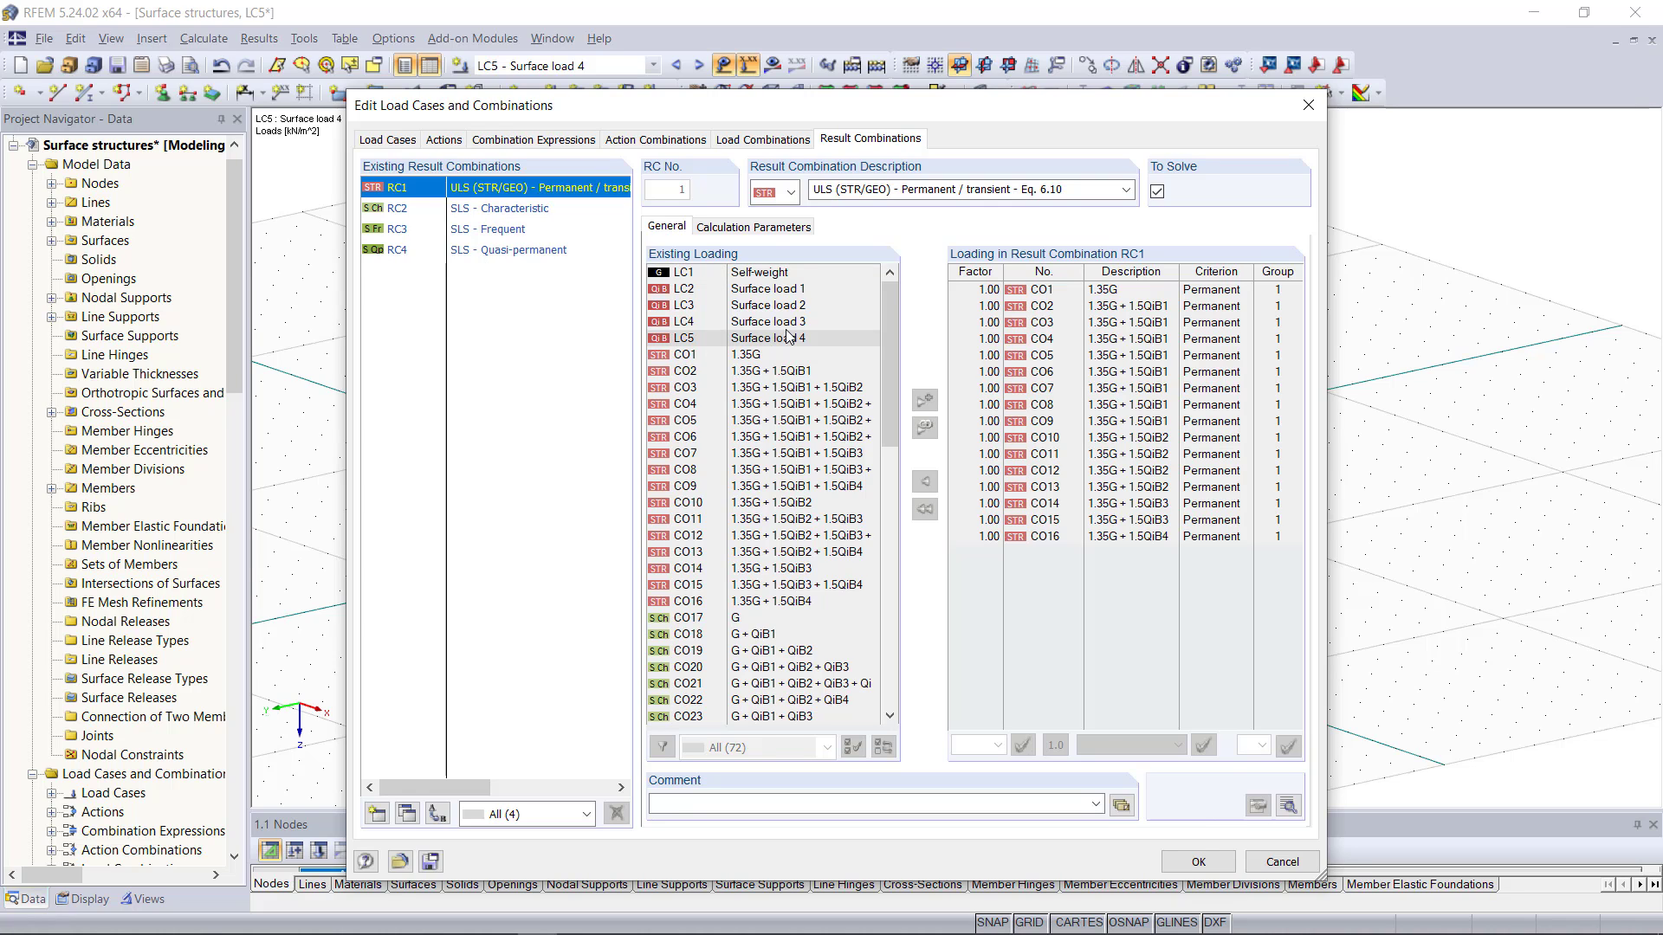
click(1200, 863)
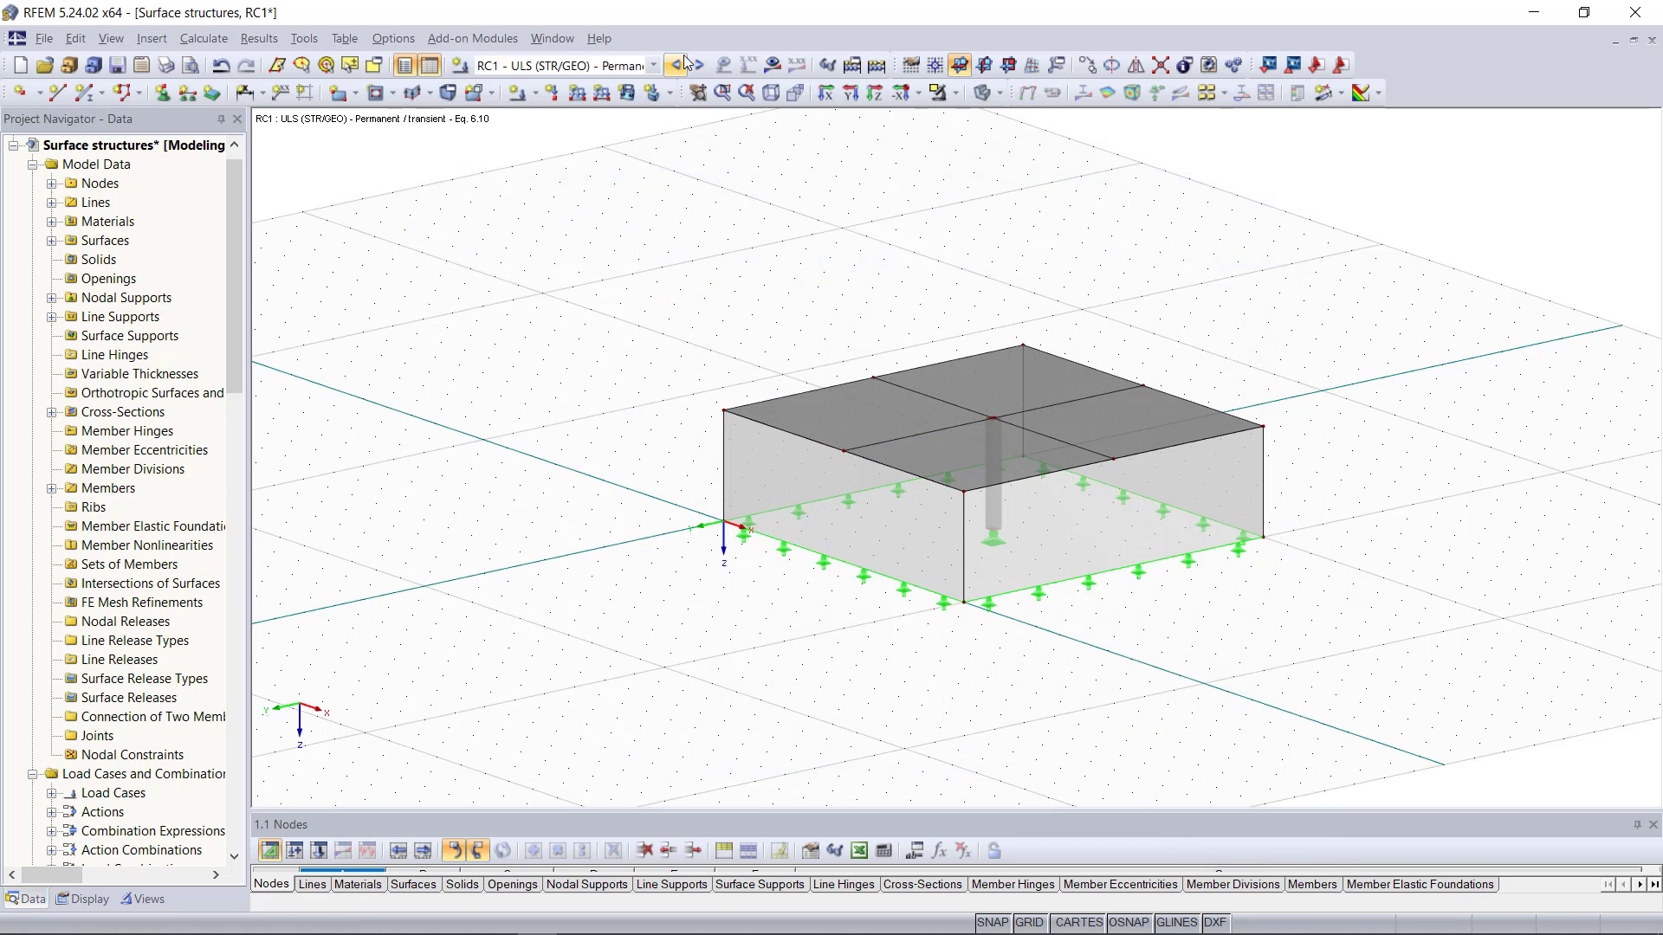
Step: Review the surface load arrangements of the generated load combinations from CO7 onward, and return to result combination RC1
click(653, 65)
scroll(617, 258, up, 13)
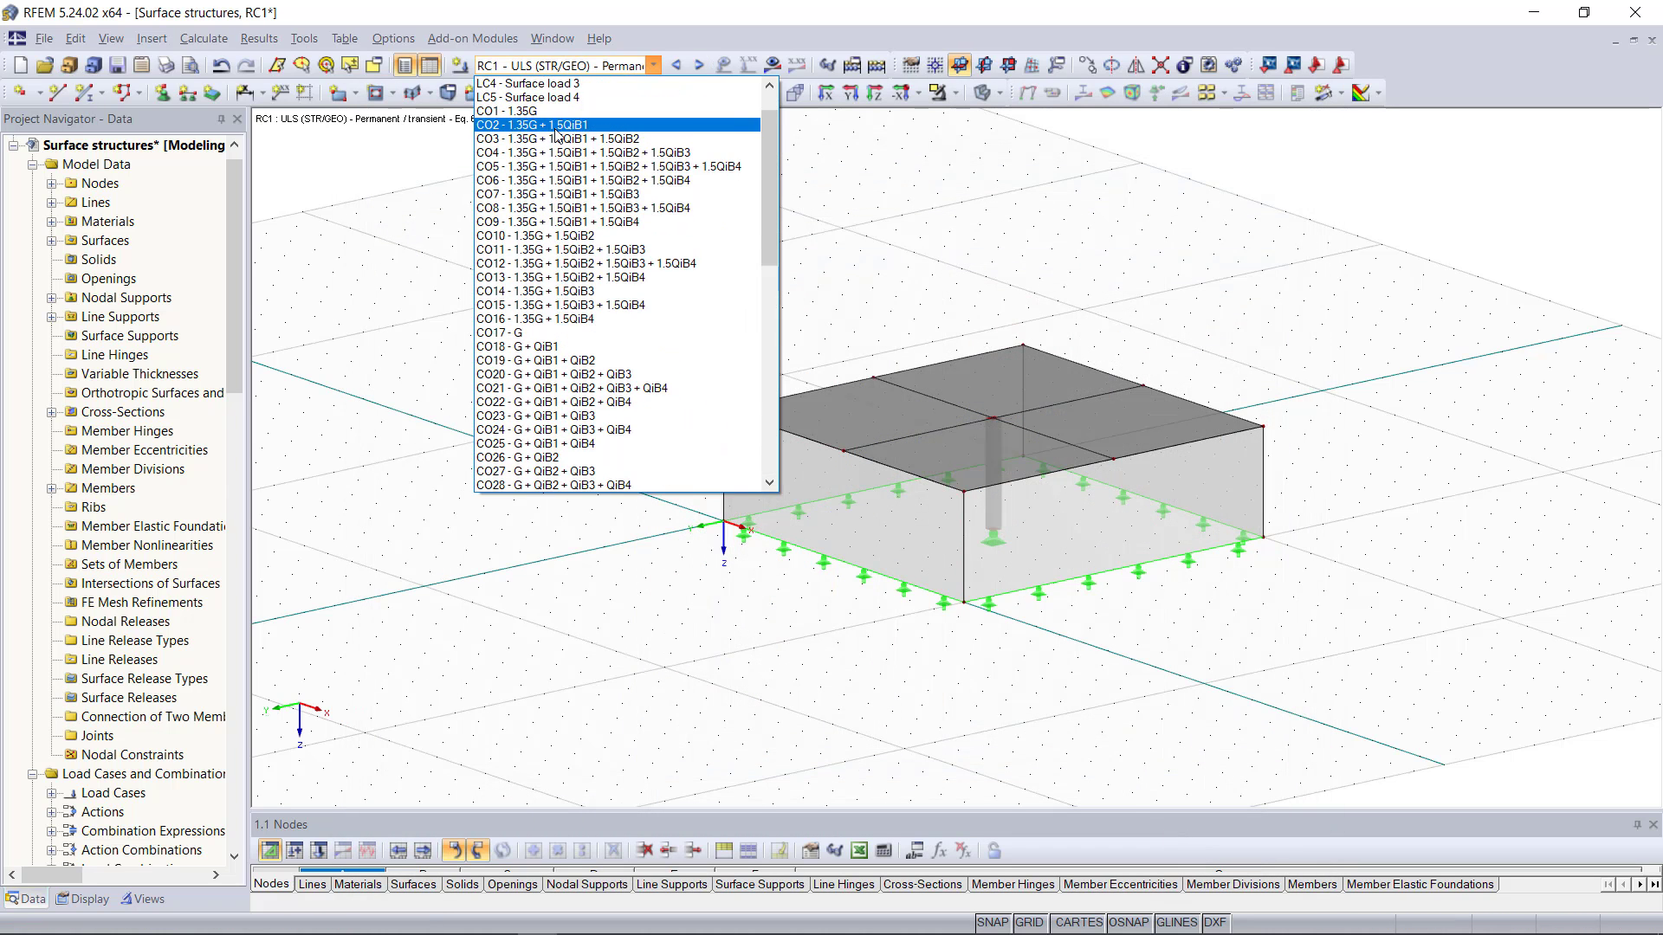
click(559, 263)
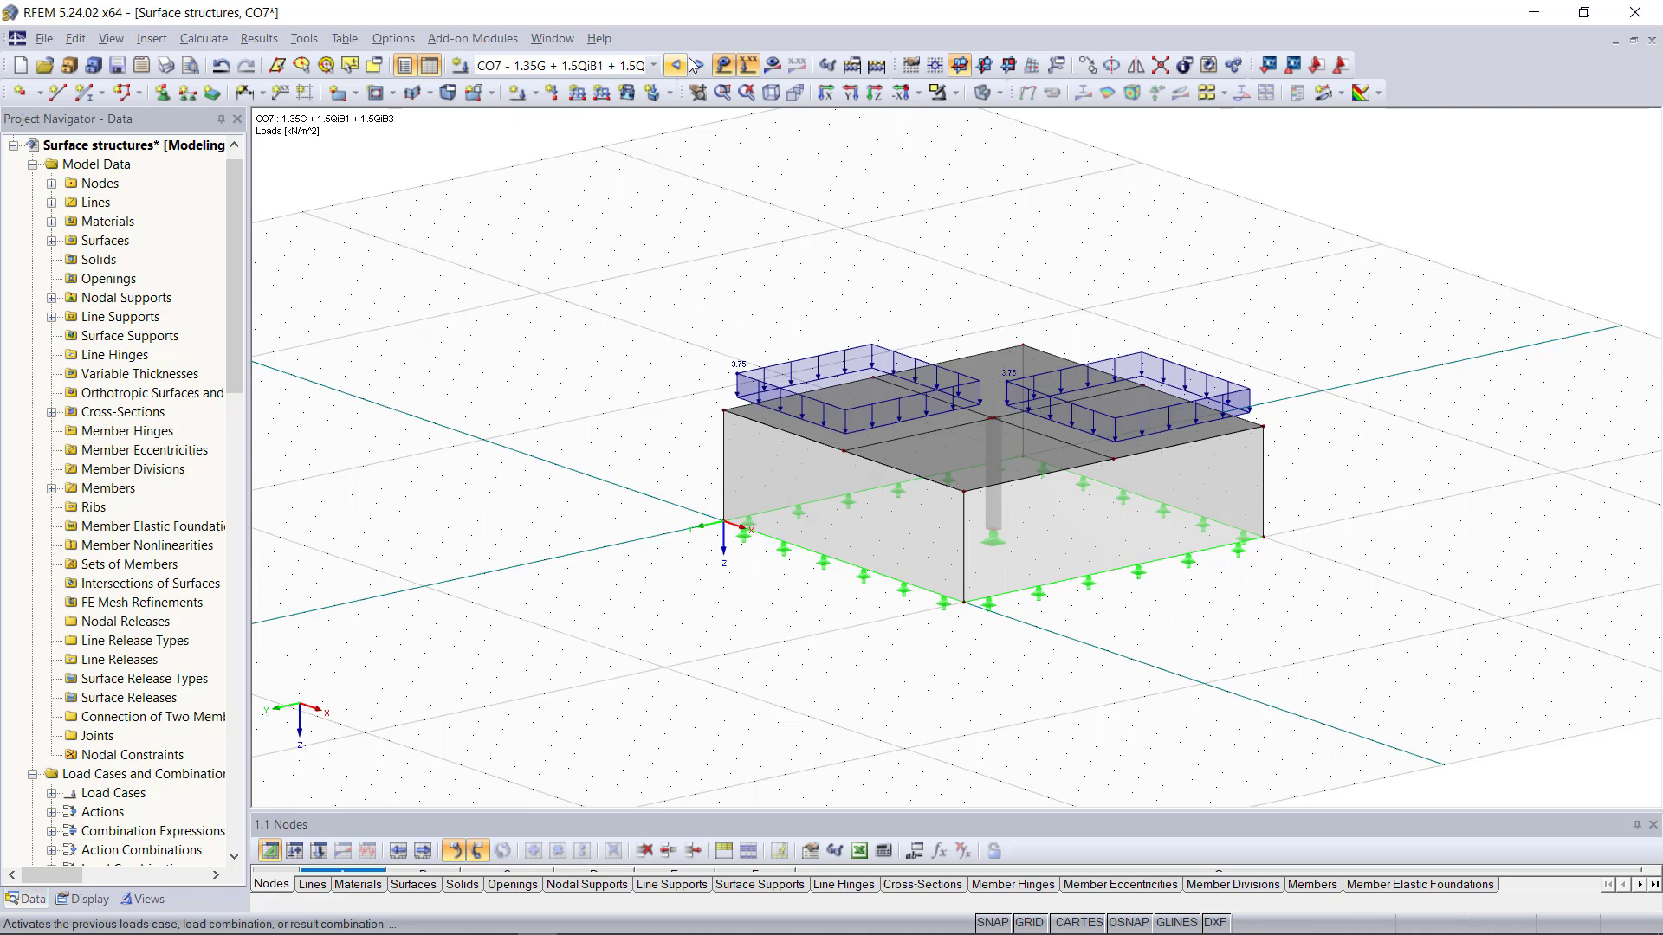
click(697, 65)
click(696, 65)
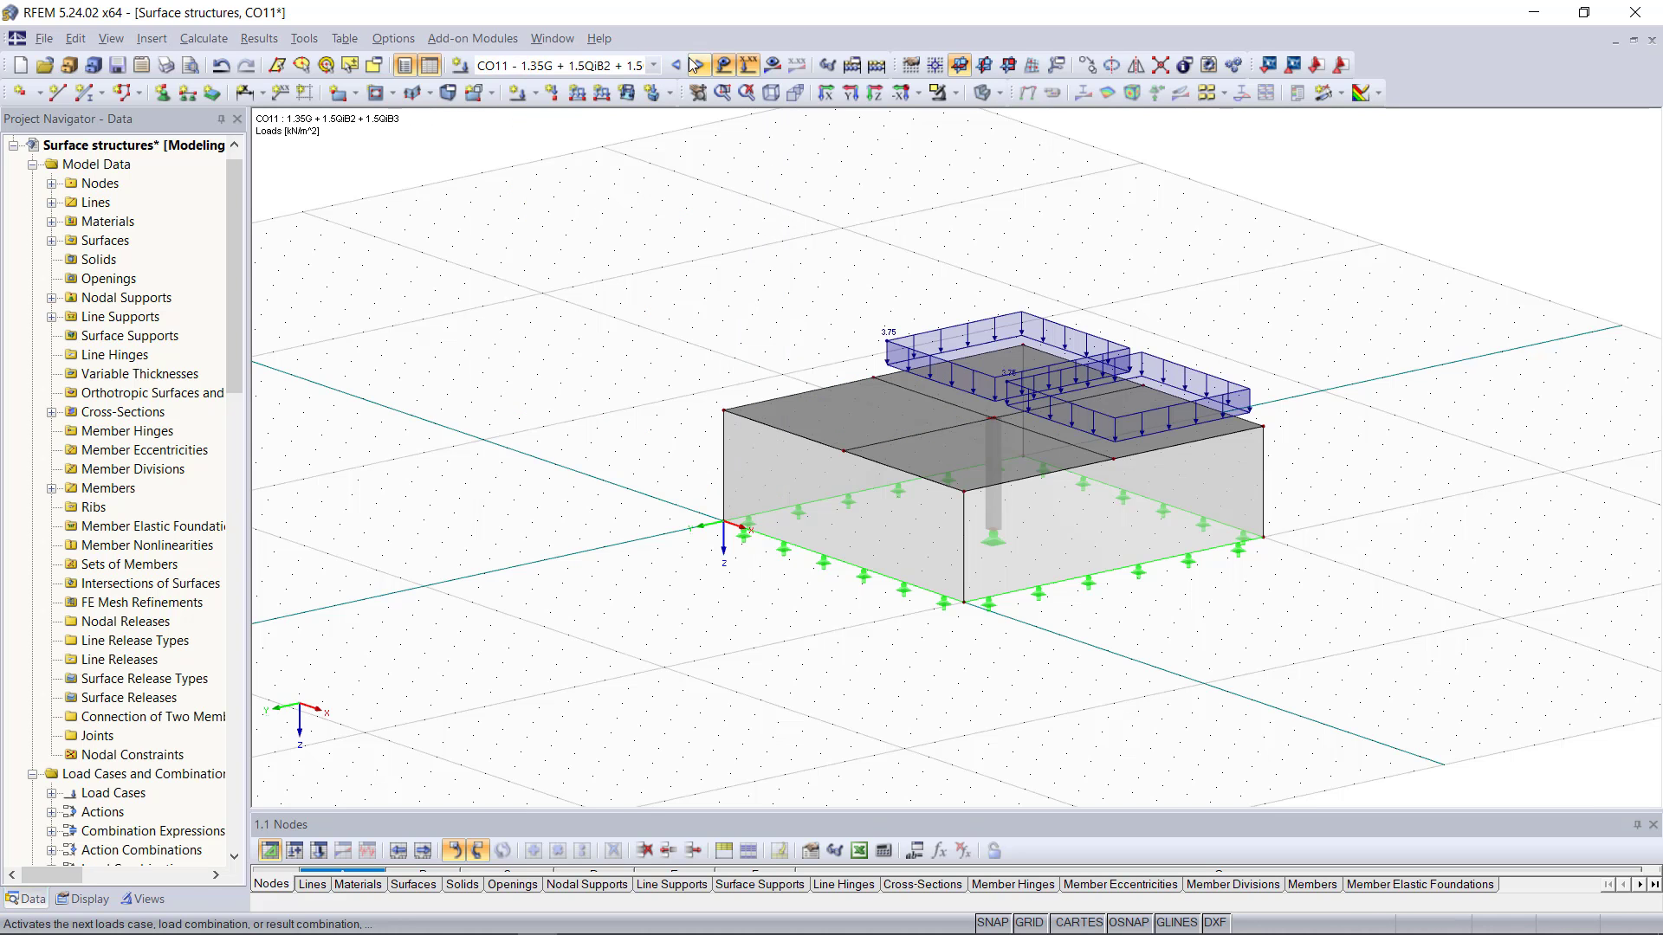
click(697, 65)
click(696, 65)
click(696, 64)
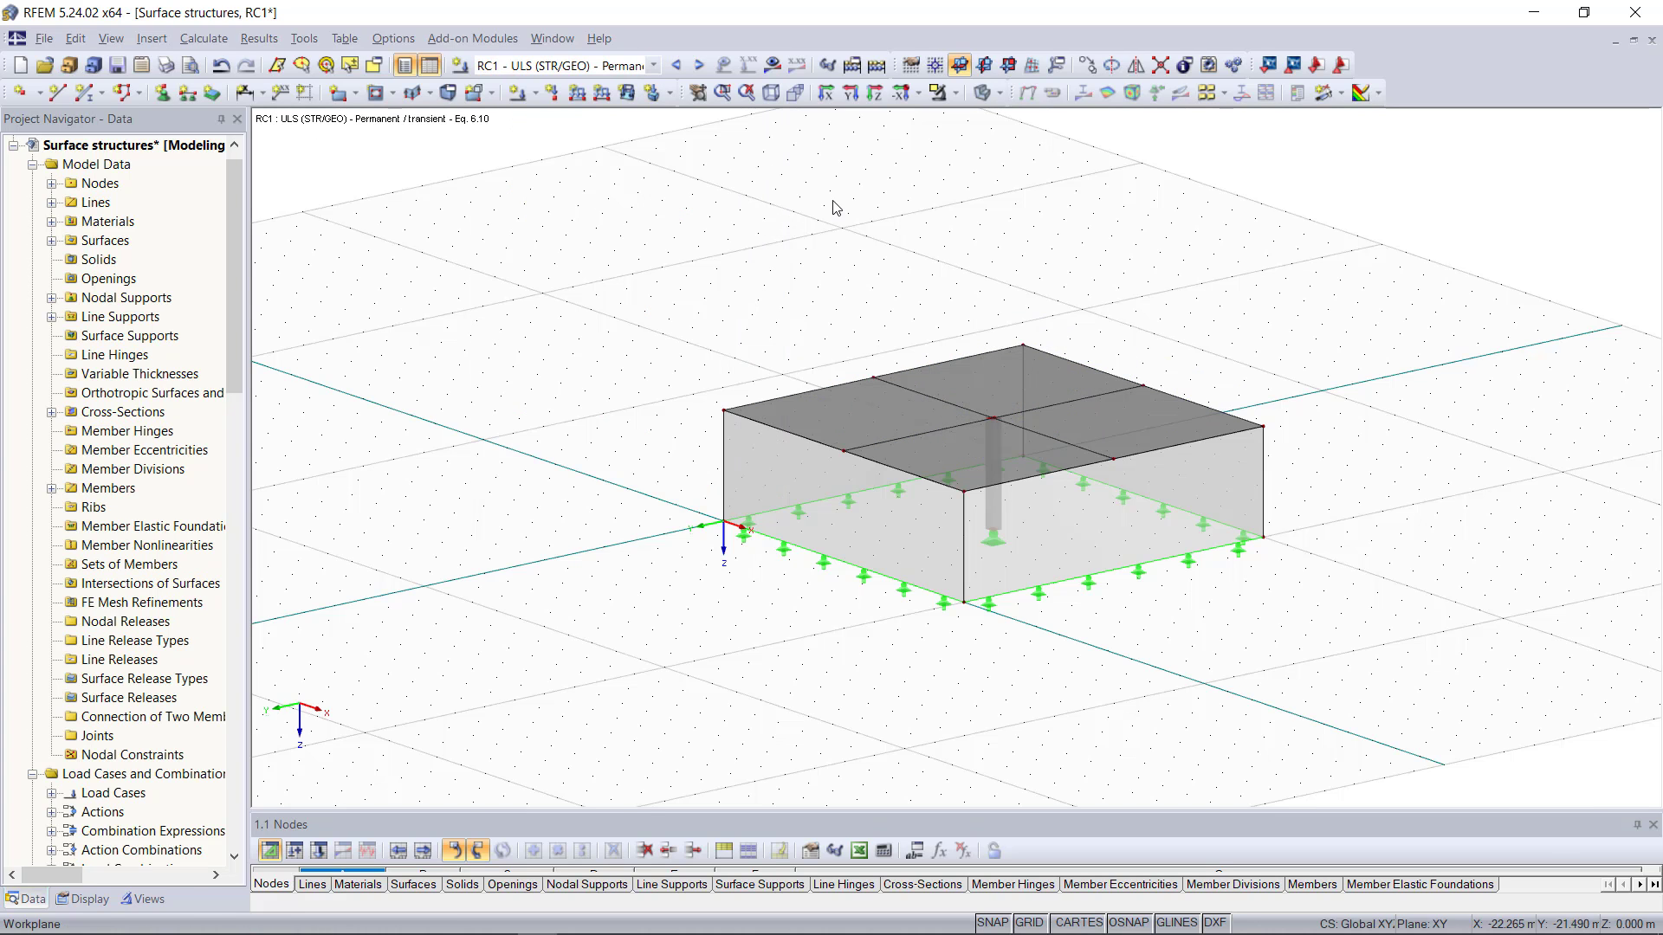
Step: Calculate the results for RC1 and go back through the load combinations' global deformations to CO60
click(876, 65)
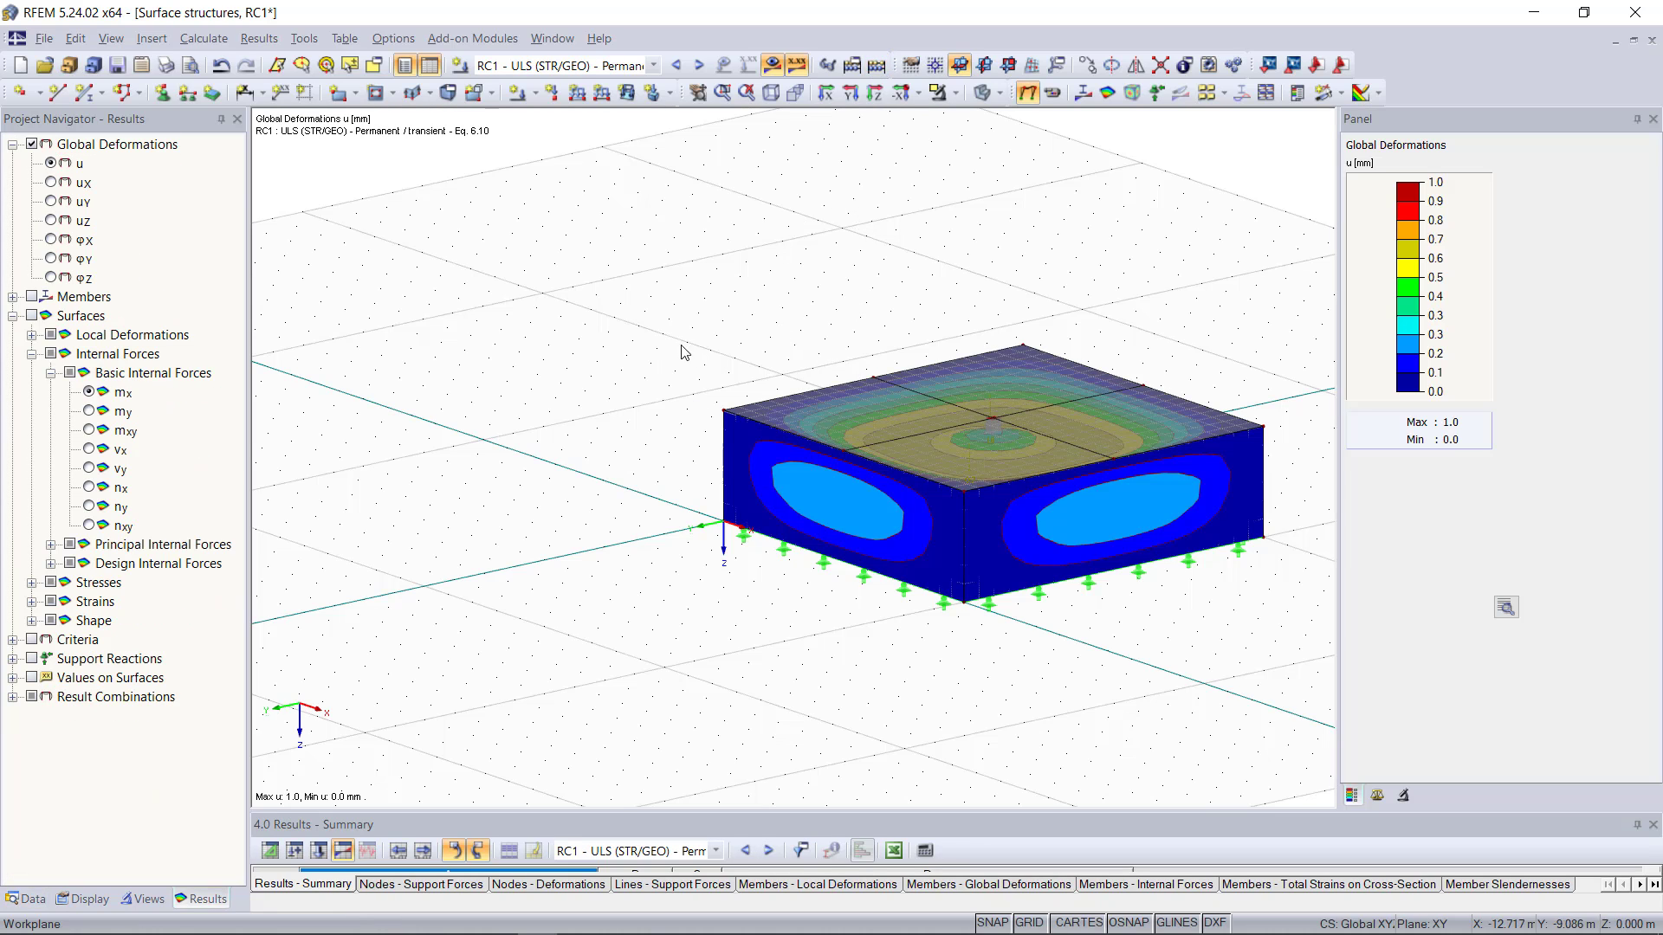
click(677, 64)
click(678, 65)
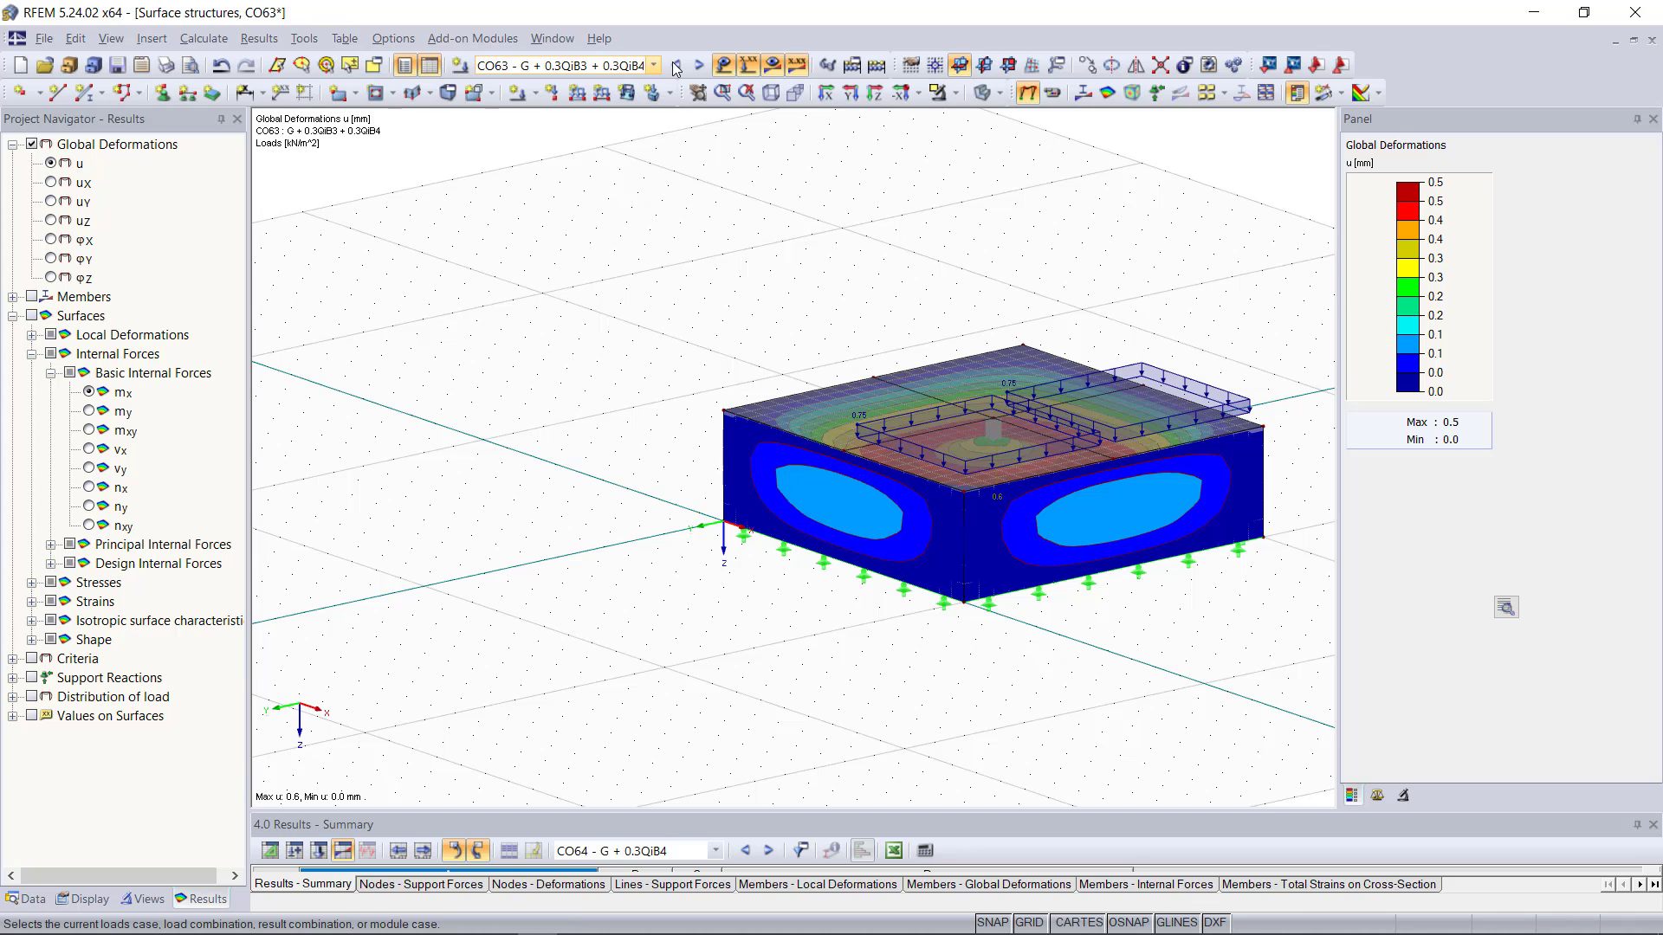
click(676, 66)
click(676, 66)
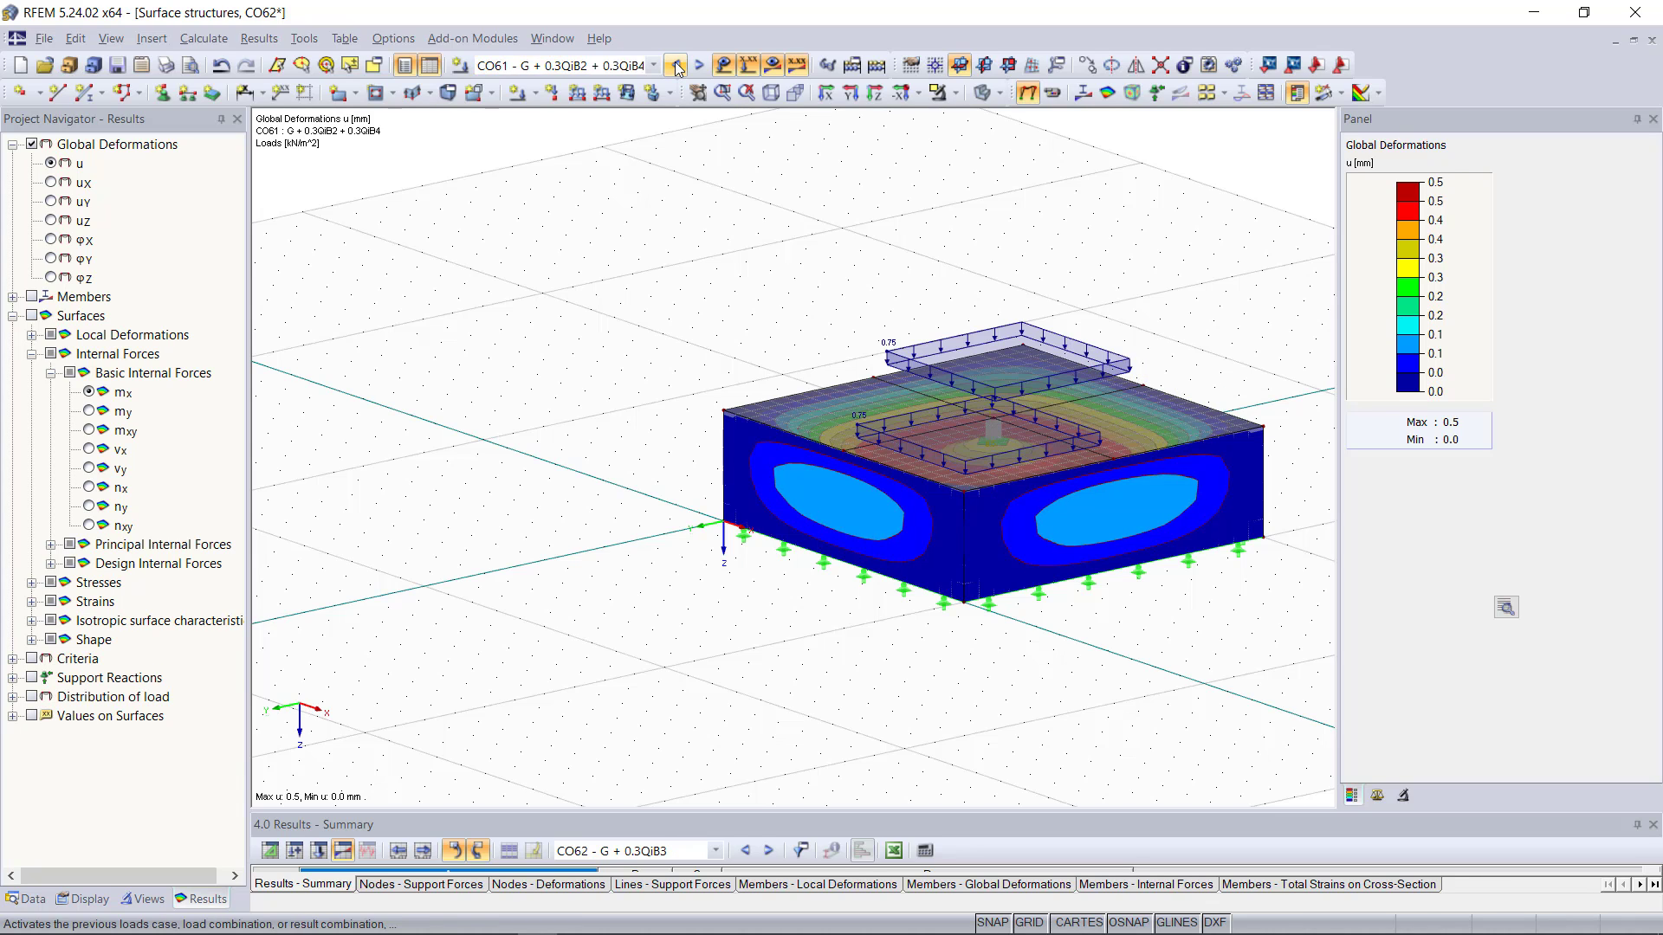
click(676, 66)
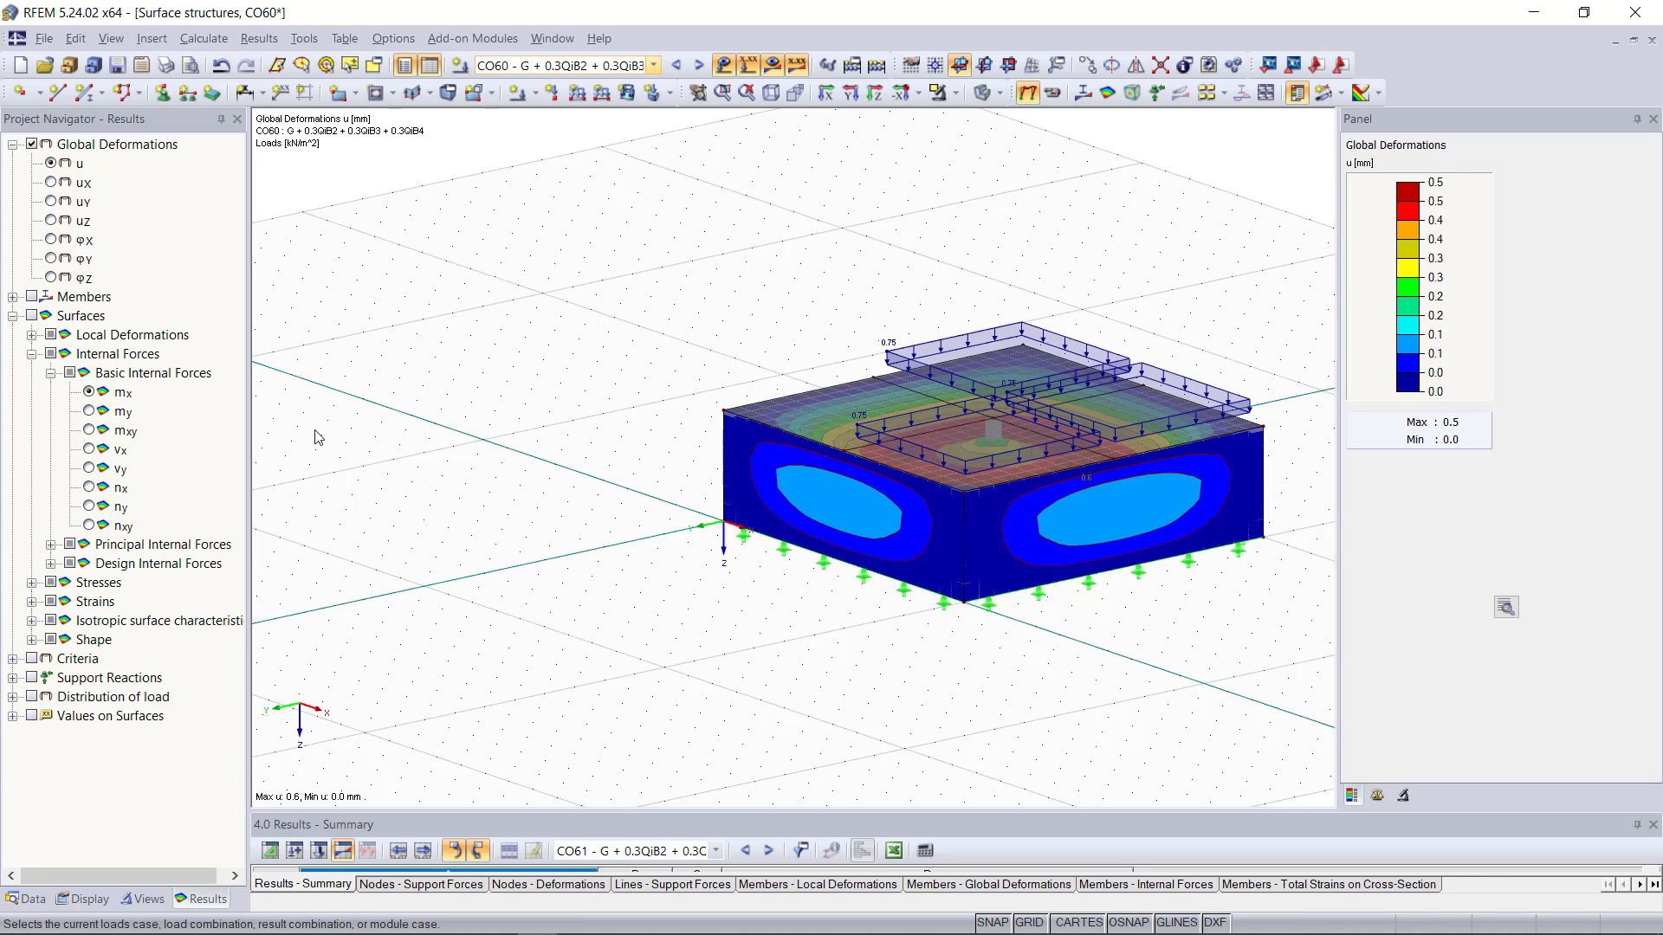
Step: Display the global deformation component uX for CO60
click(53, 184)
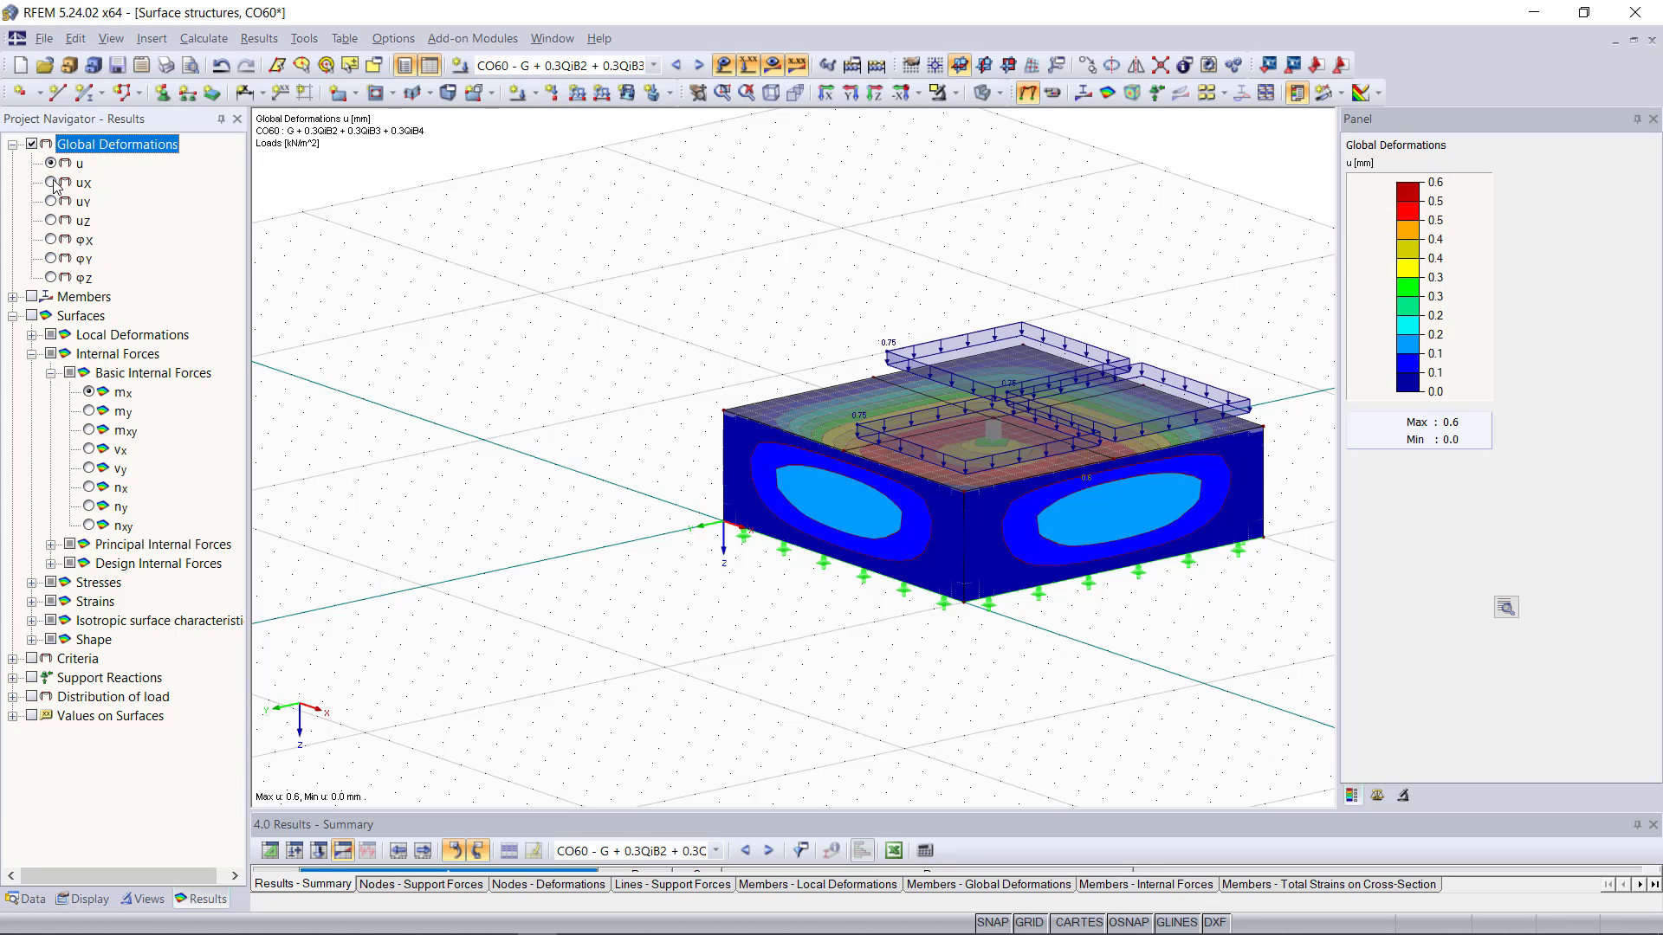
click(52, 183)
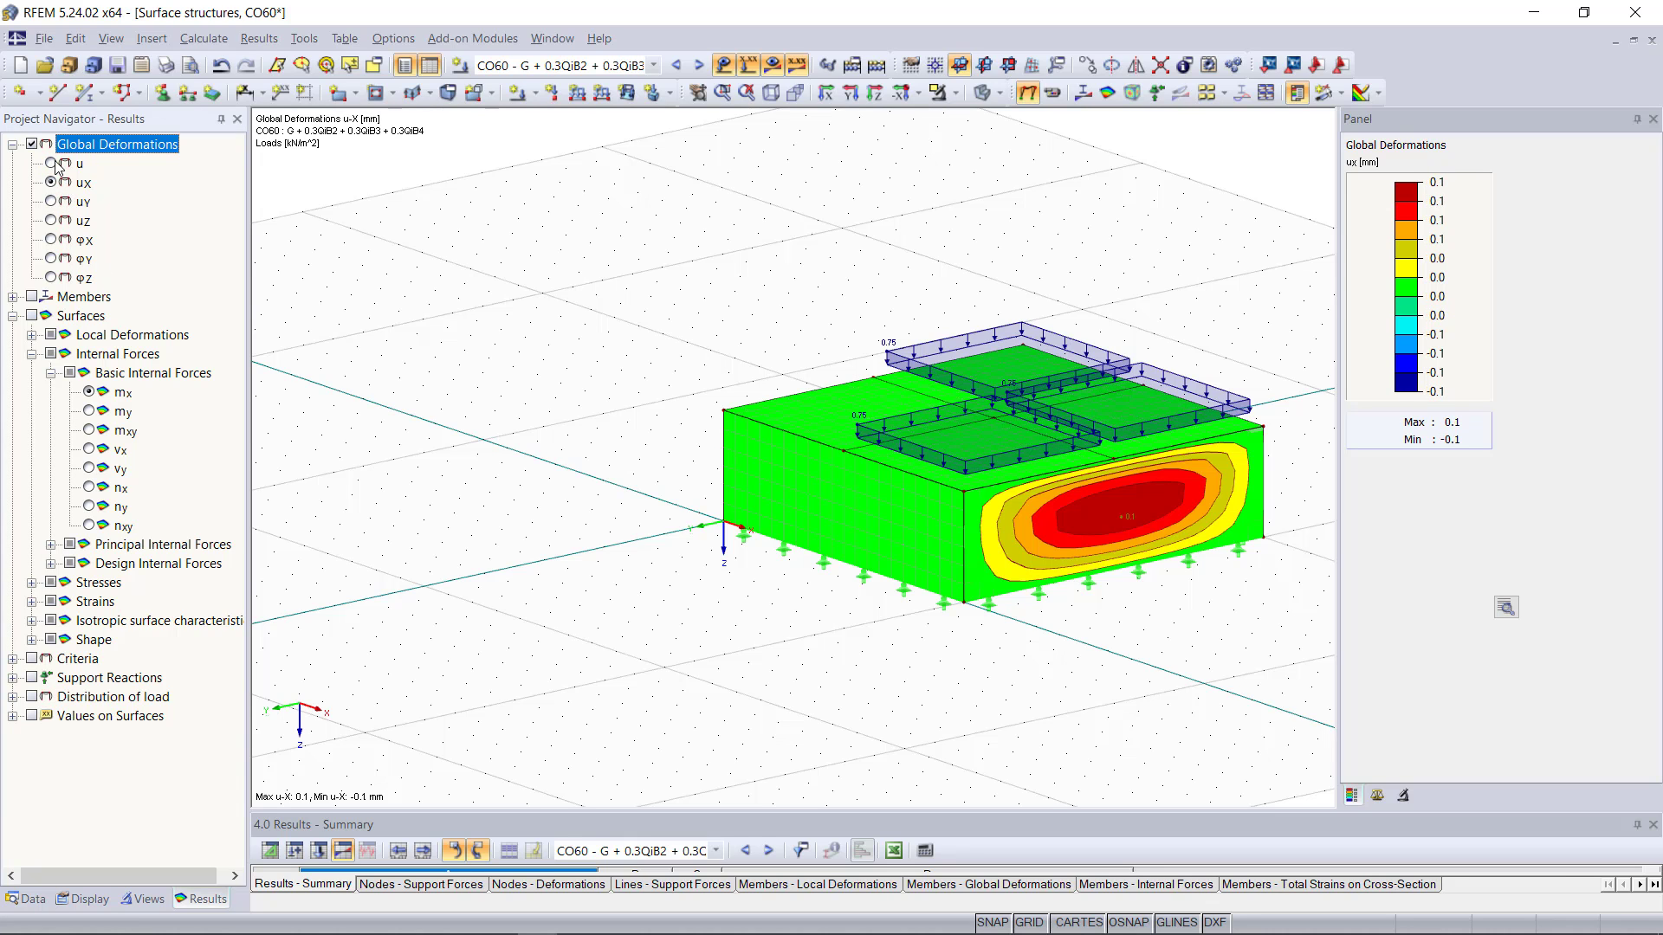